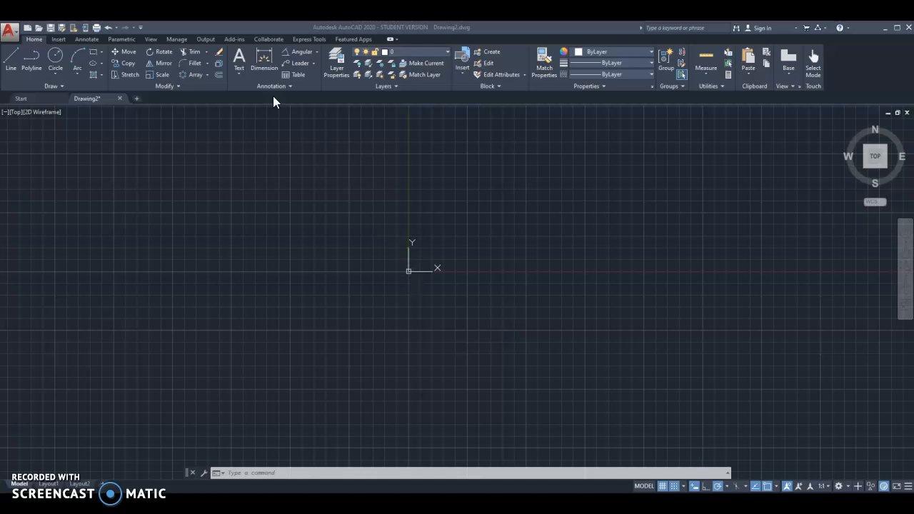
- Draw a circle centered at the origin 0,0 with a diameter of 3.5
click(58, 56)
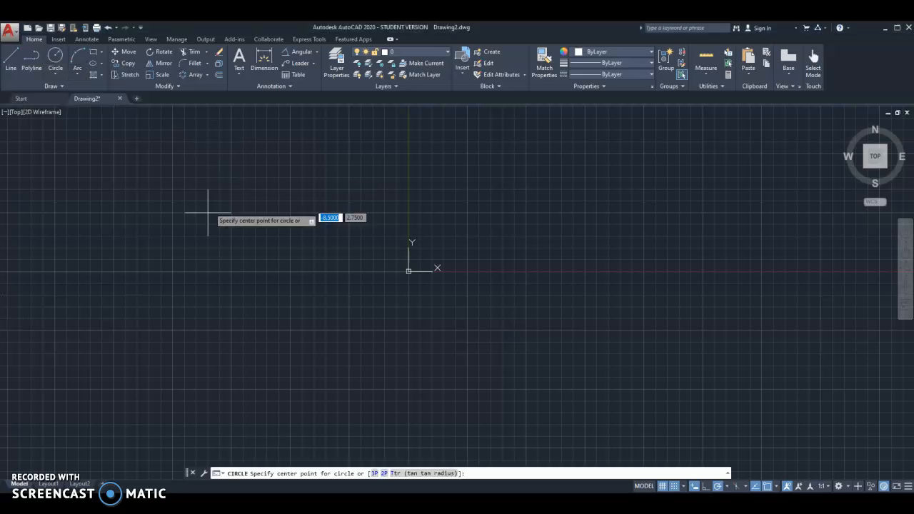
text(0,0)
key(Return)
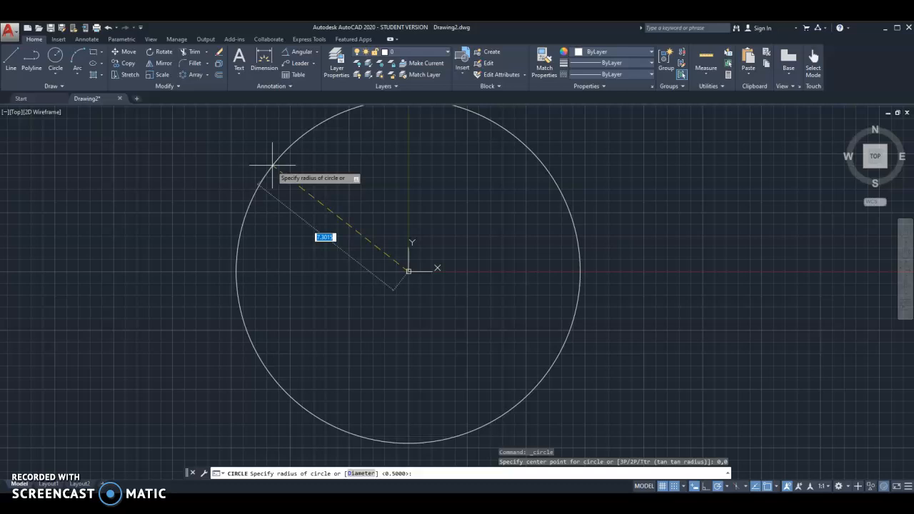
text(4)
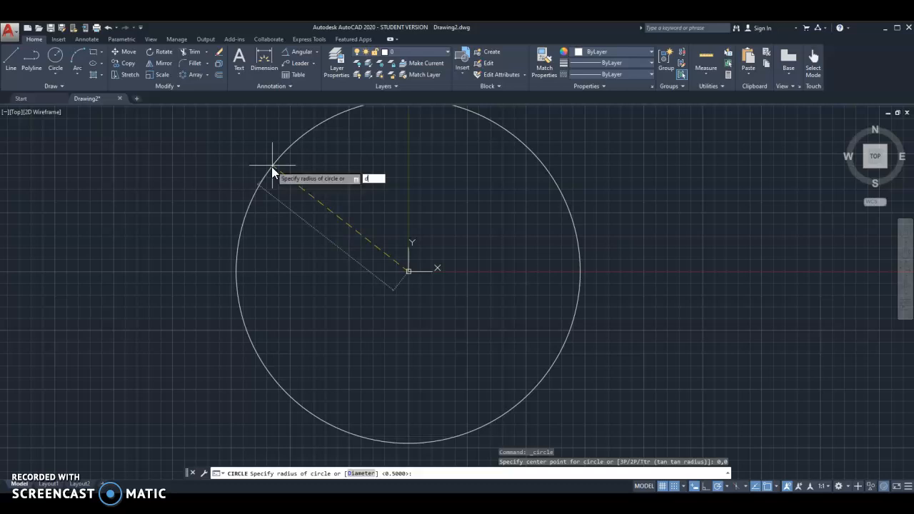
key(Return)
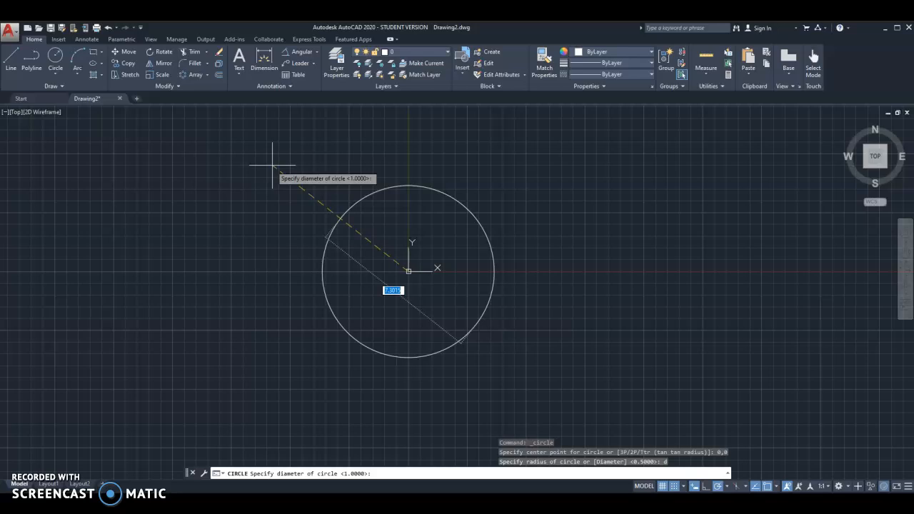
text(3.5)
key(Return)
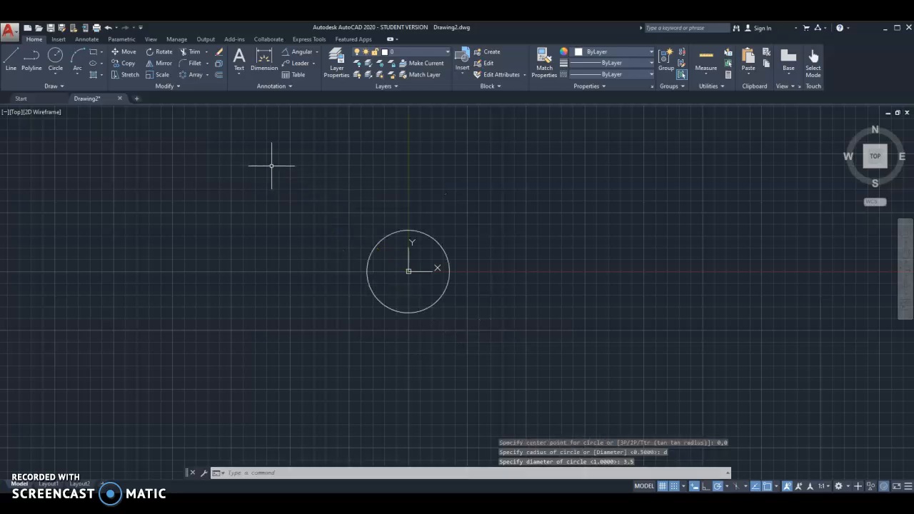
- Draw a concentric circle with a diameter of 2 centered on the origin
scroll(411, 268, up, 3)
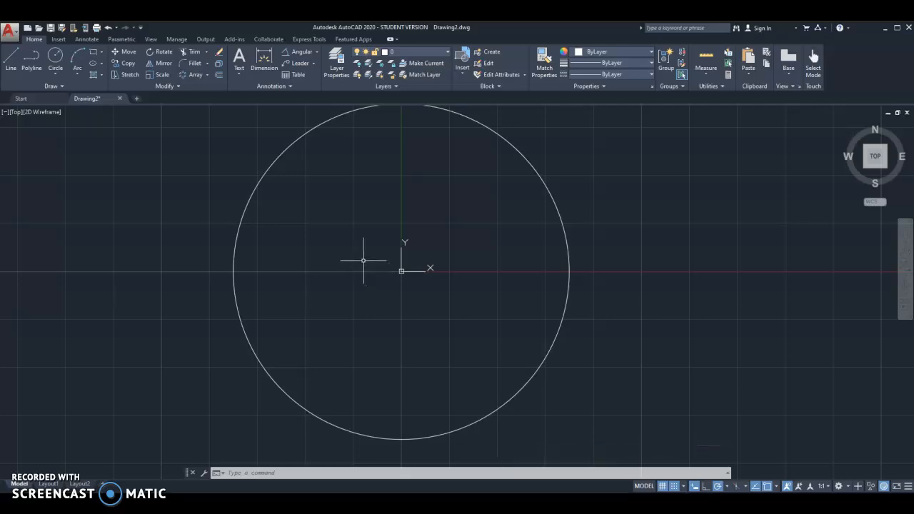
click(53, 63)
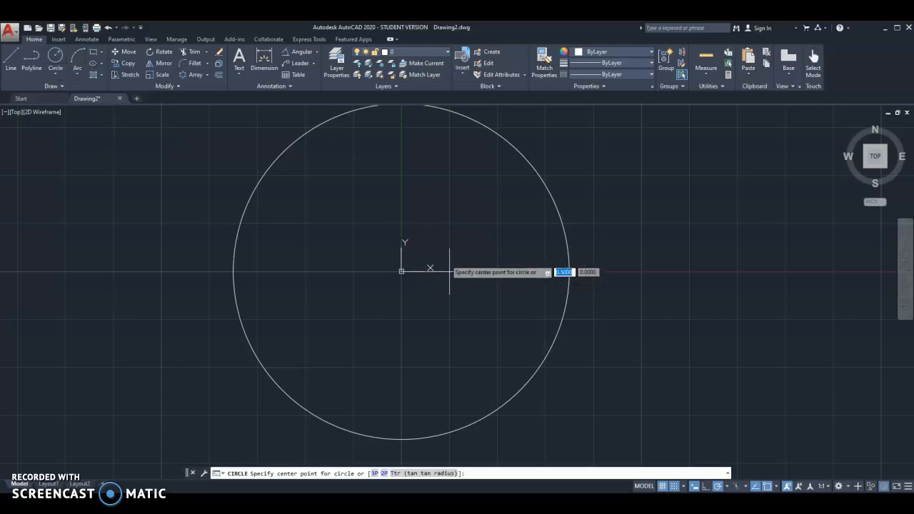
click(400, 271)
text(d)
key(Return)
text(2)
key(Return)
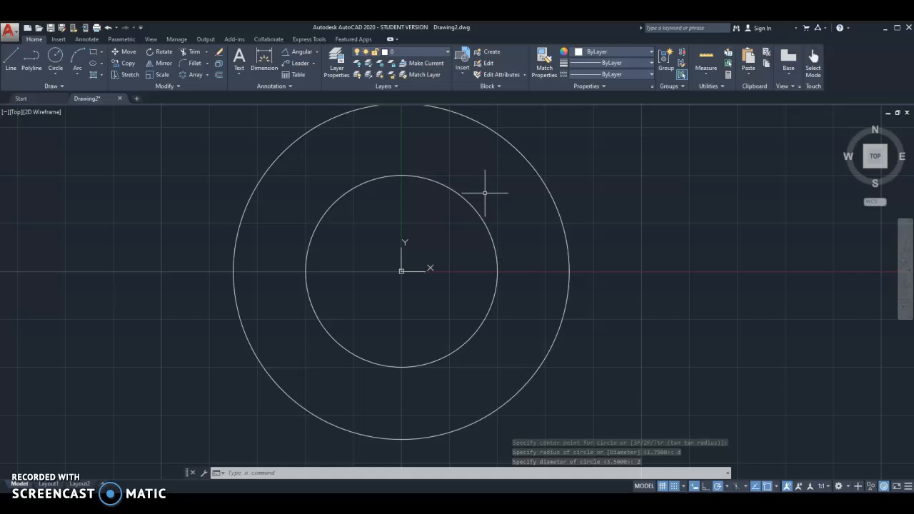
- Draw the innermost concentric circle with a diameter of 1 centered on the origin
click(55, 57)
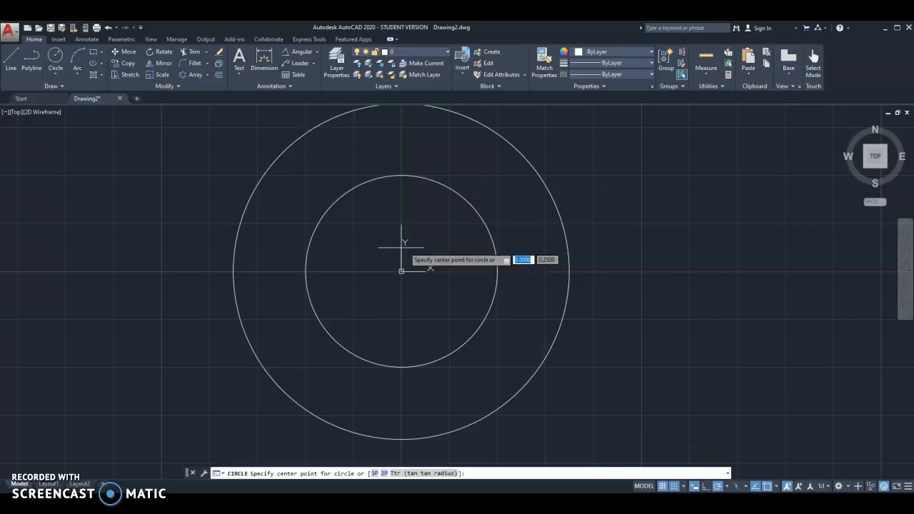
click(401, 270)
text(d)
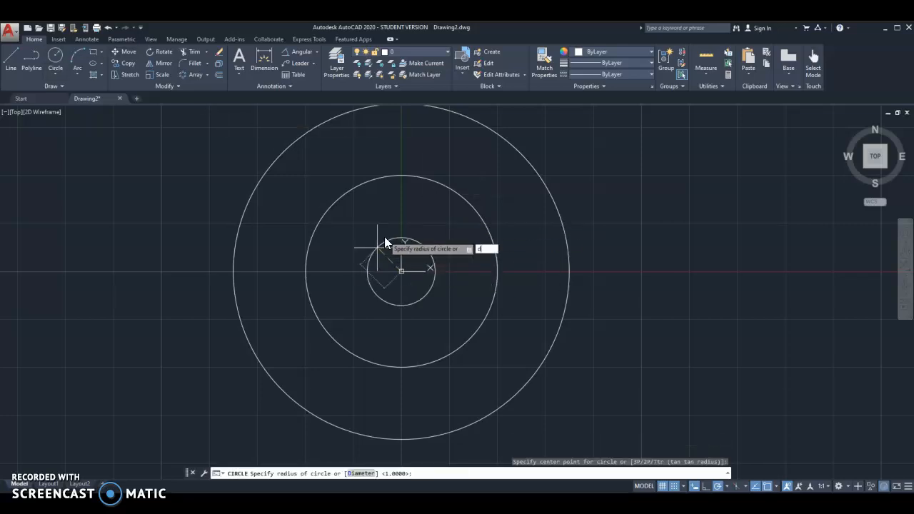
key(Return)
text(1)
key(Return)
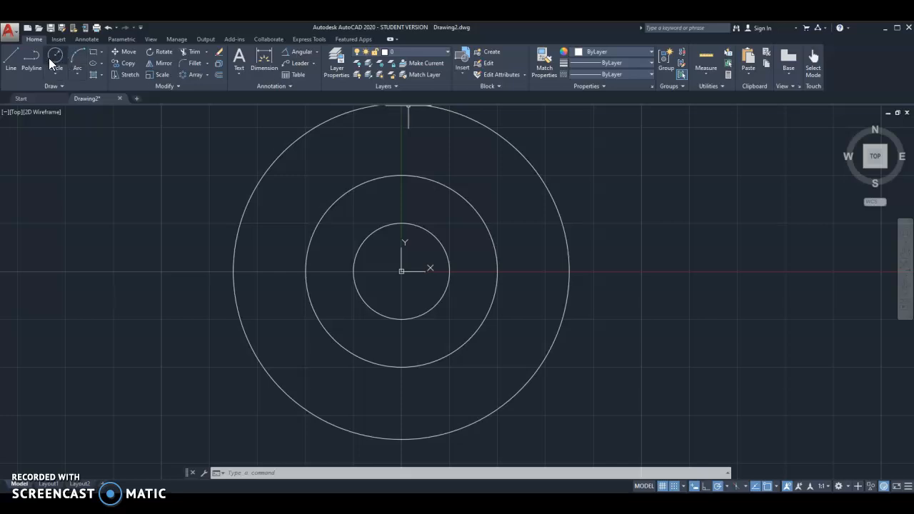
- Make the hidden layer current and draw a concentric circle with a diameter of 1.5 centered on the origin
click(446, 52)
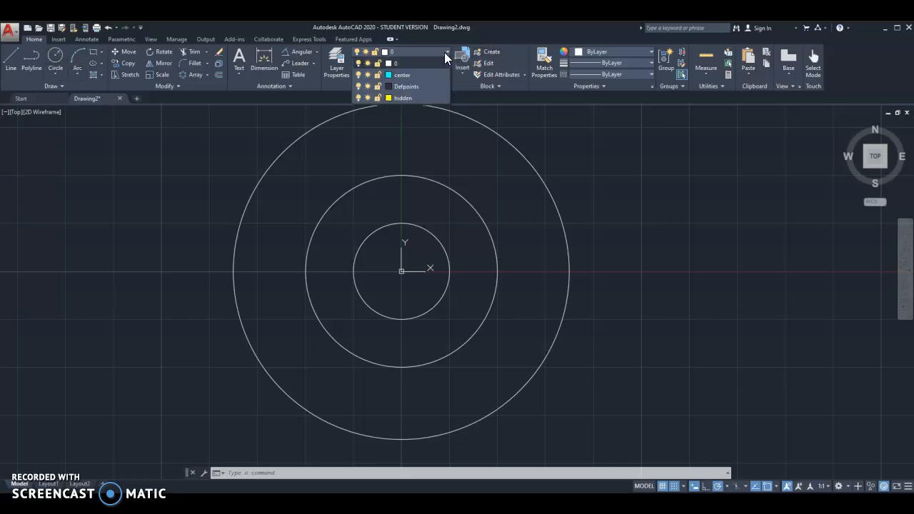
click(407, 99)
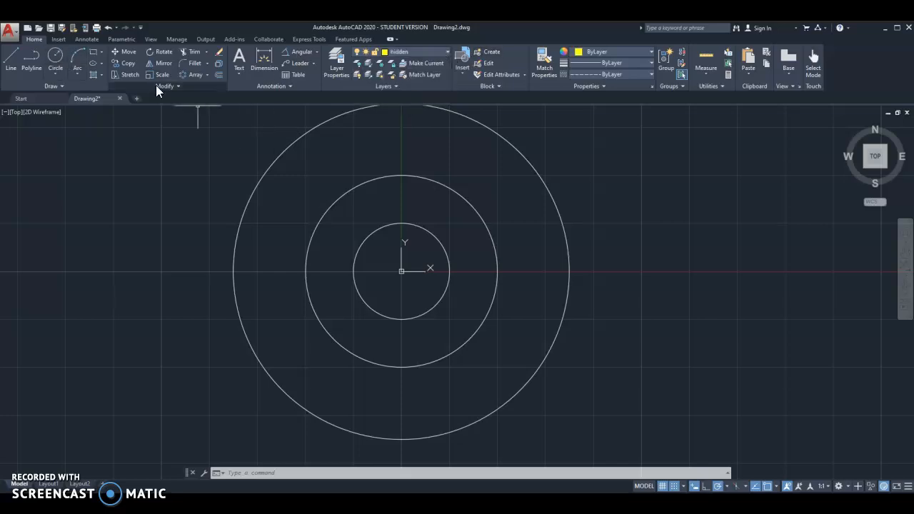
click(446, 52)
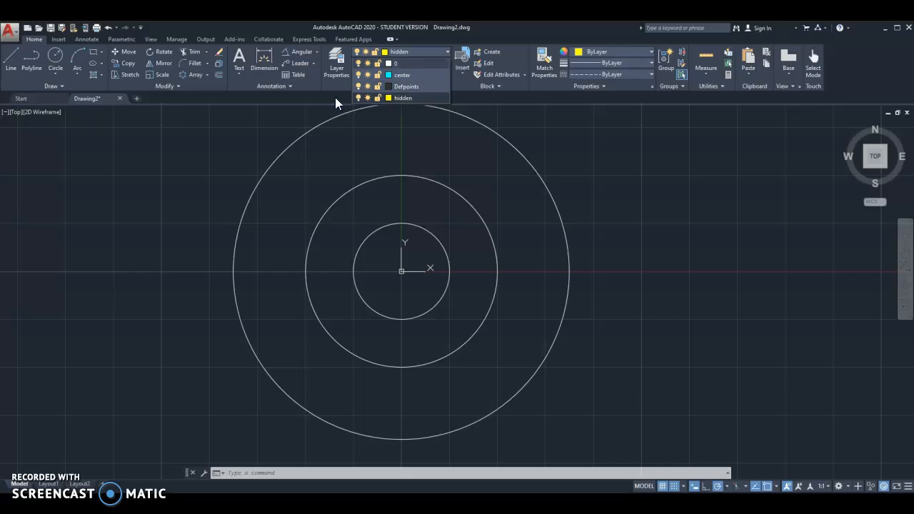
click(179, 150)
click(55, 57)
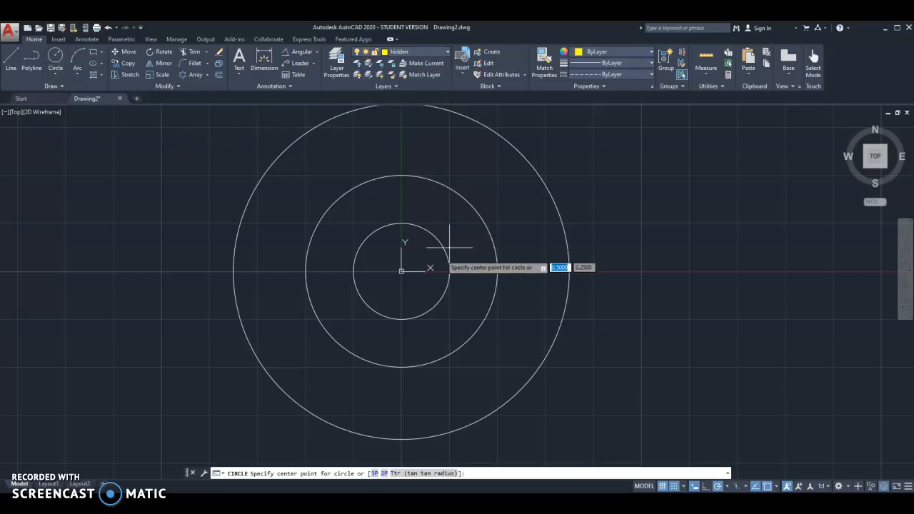
click(401, 271)
text(d)
key(Return)
text(1.5)
key(Return)
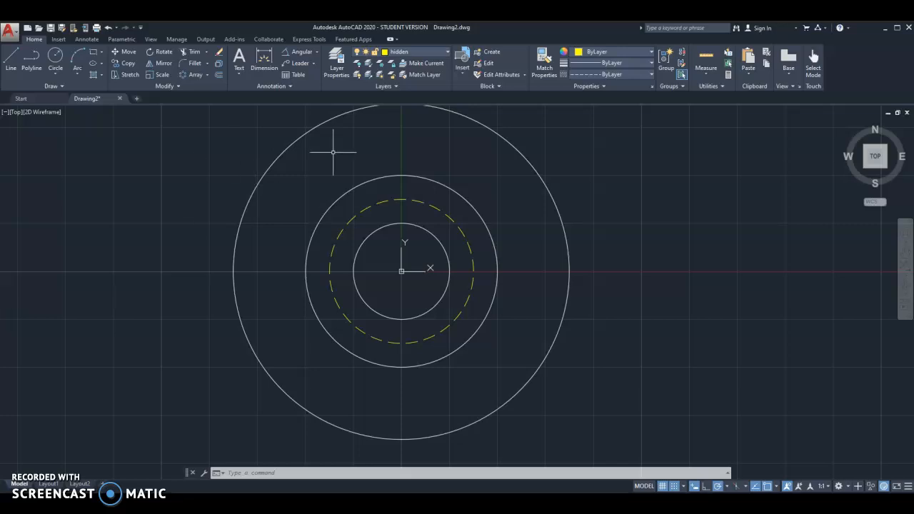
- Make the center layer current and draw a concentric circle with a diameter of 2.75 centered on the origin
click(445, 54)
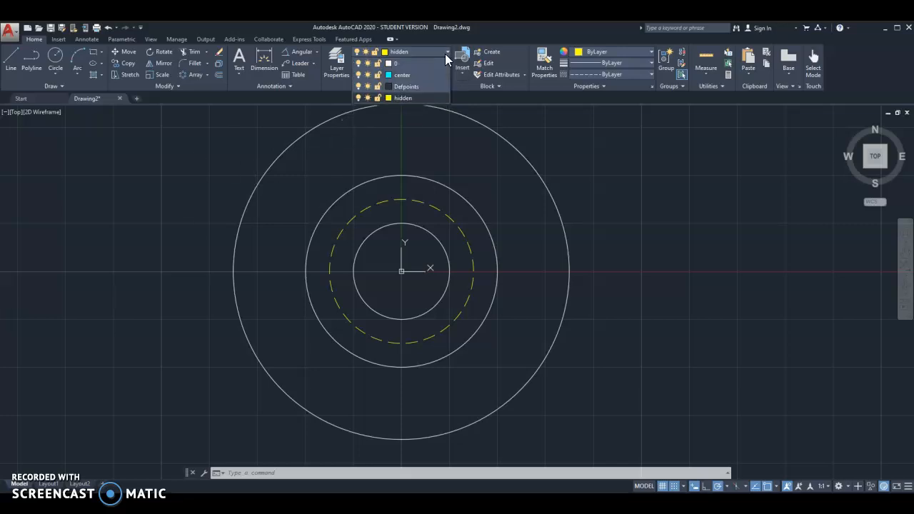
click(412, 75)
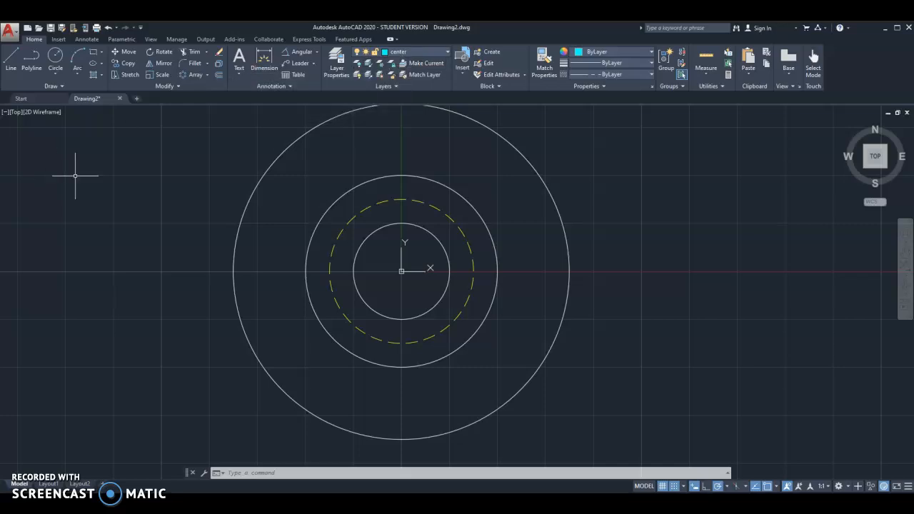
click(55, 57)
click(401, 271)
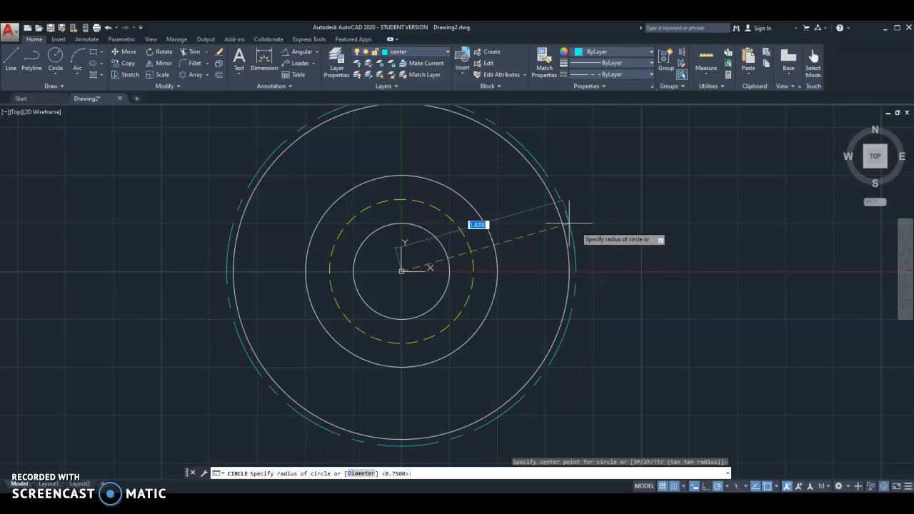
text(d)
key(Return)
text(2)
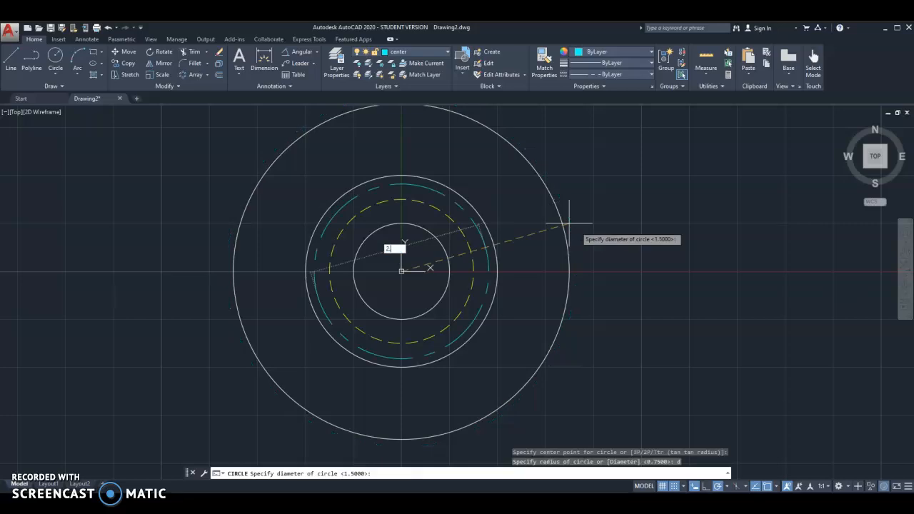
key(Return)
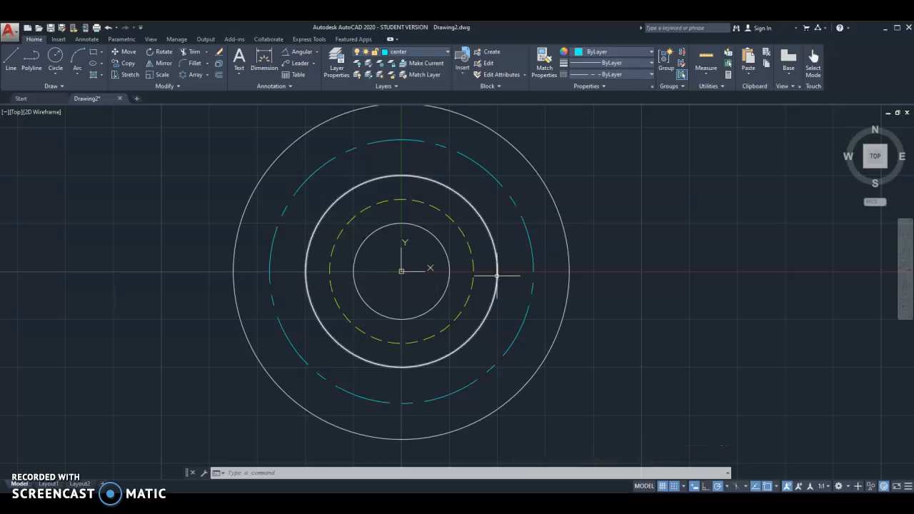
- Add a center mark to the outermost circle and turn snap back on
scroll(493, 274, down, 2)
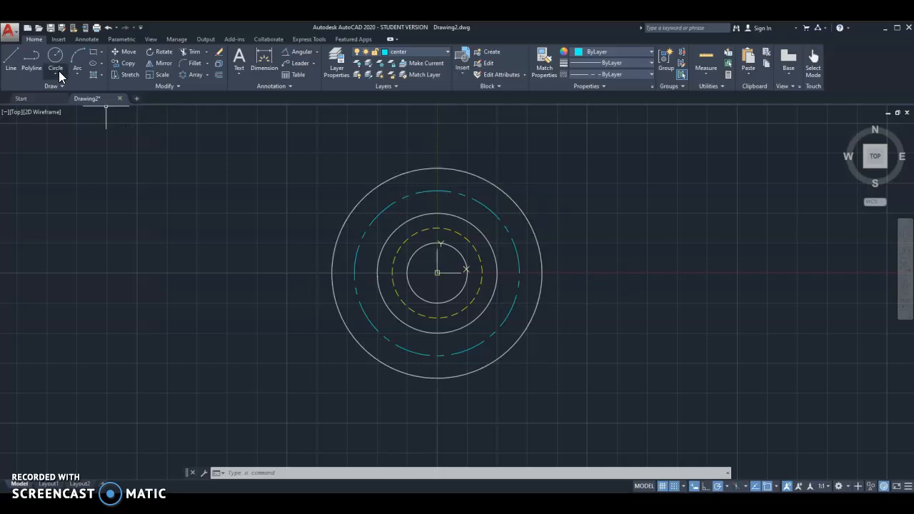
click(87, 40)
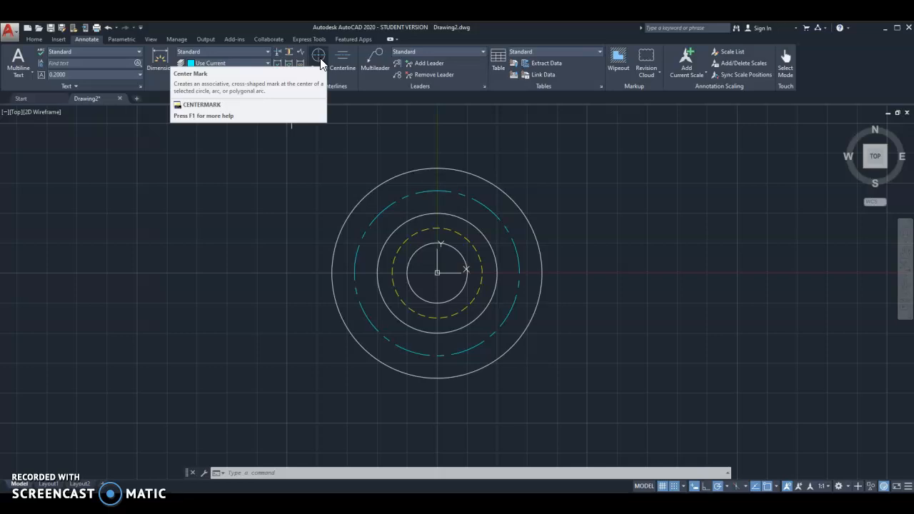
click(319, 57)
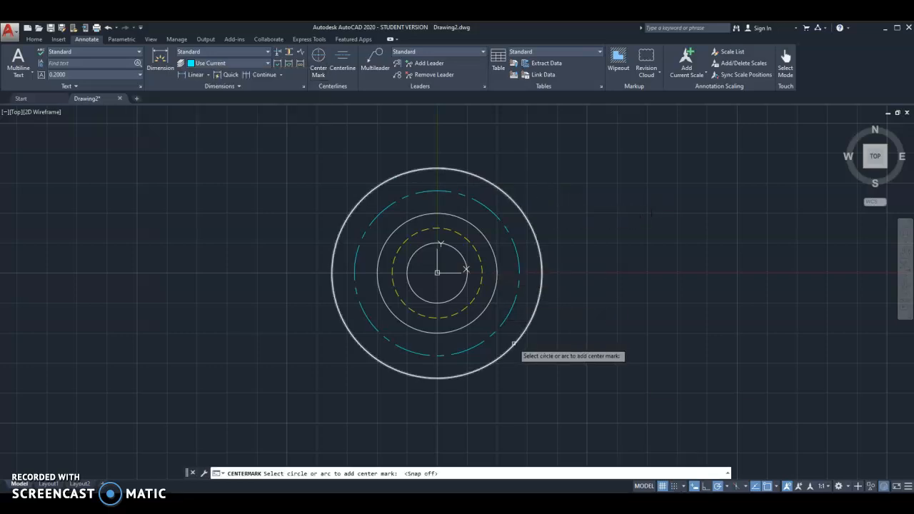
click(519, 344)
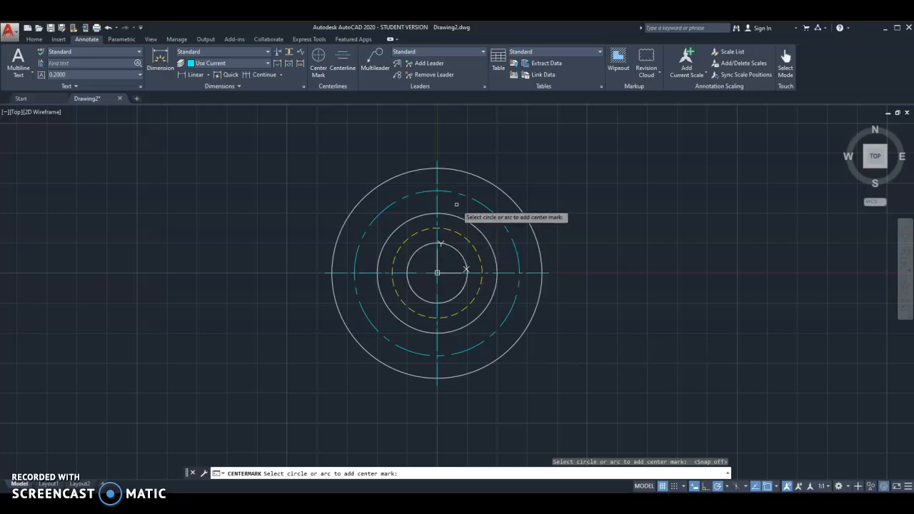
click(673, 486)
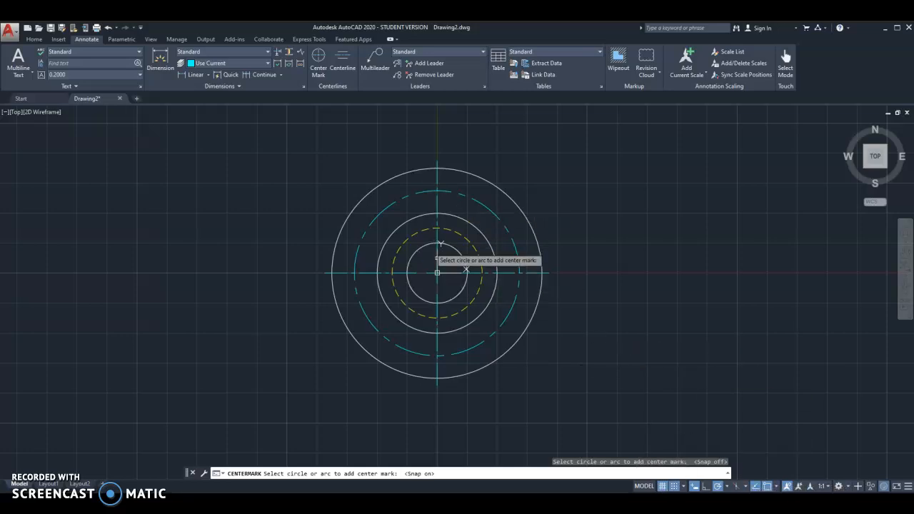
click(34, 39)
scroll(418, 289, up, 2)
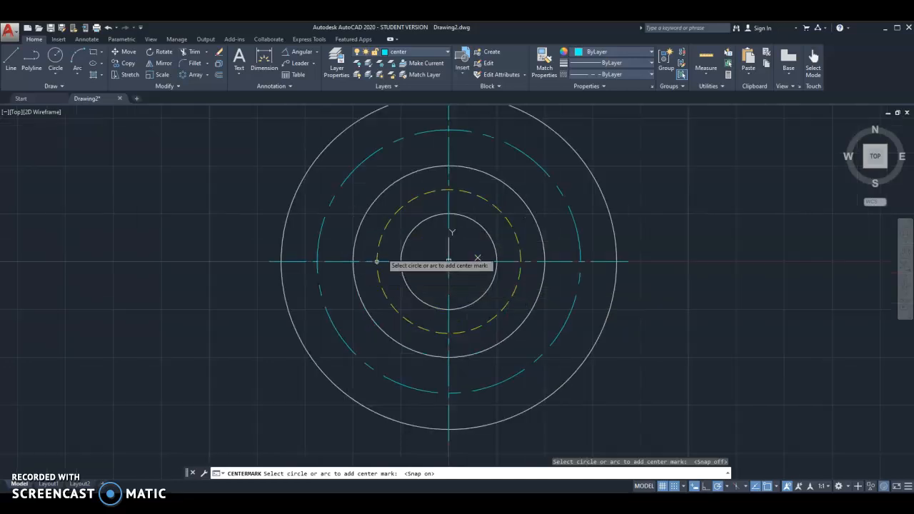
middle_drag(466, 211, 452, 236)
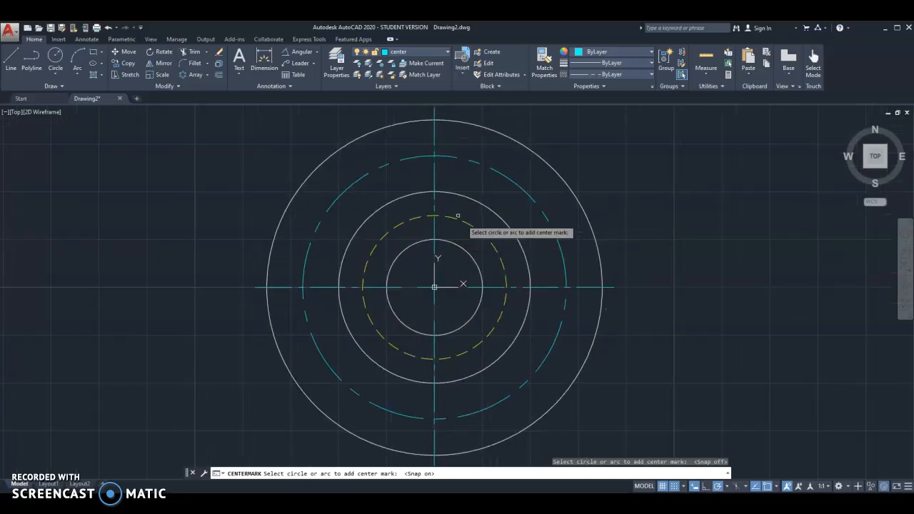
key(Escape)
key(Escape)
key(Escape)
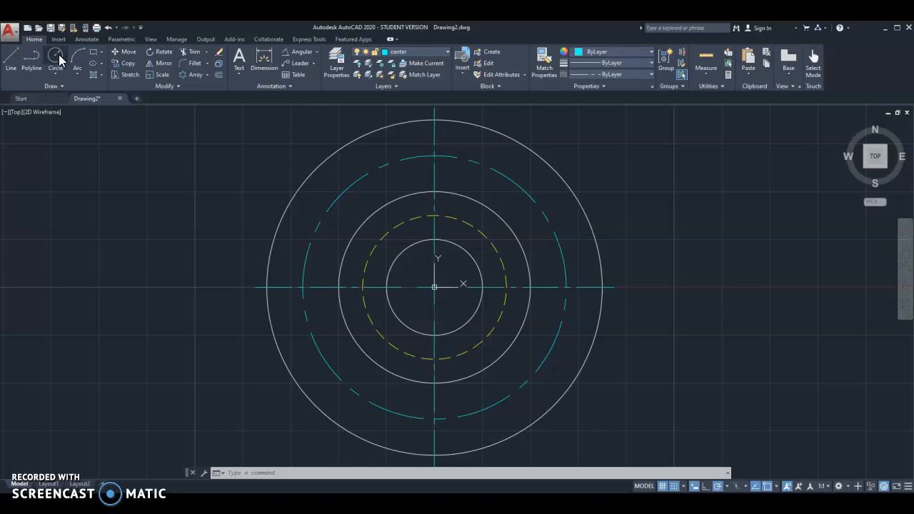
- Make layer 0 current and set the grid snap spacing to 0.125 in X and Y
click(445, 52)
click(428, 63)
click(55, 58)
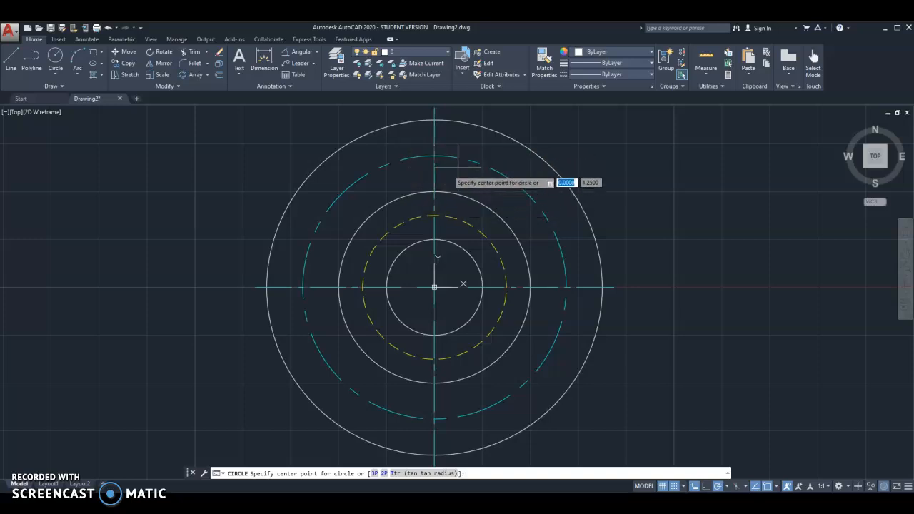
click(683, 486)
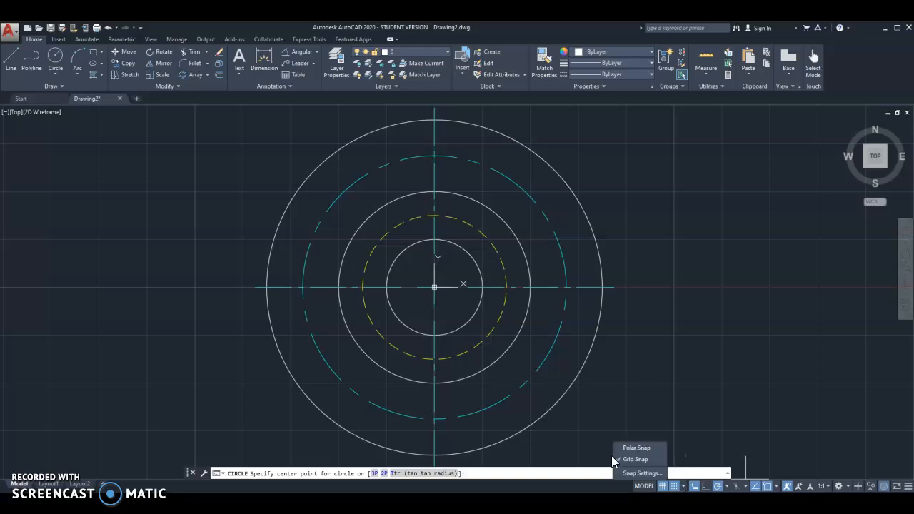
click(640, 474)
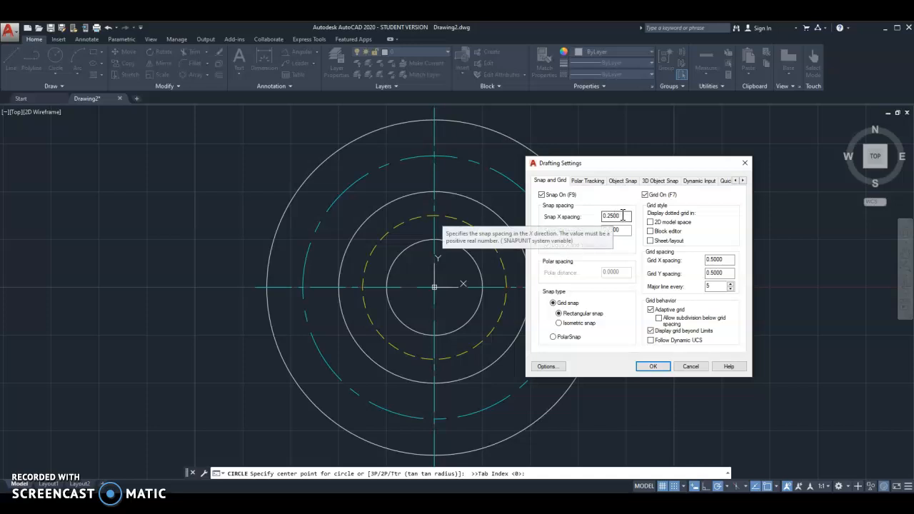
drag(623, 215, 605, 217)
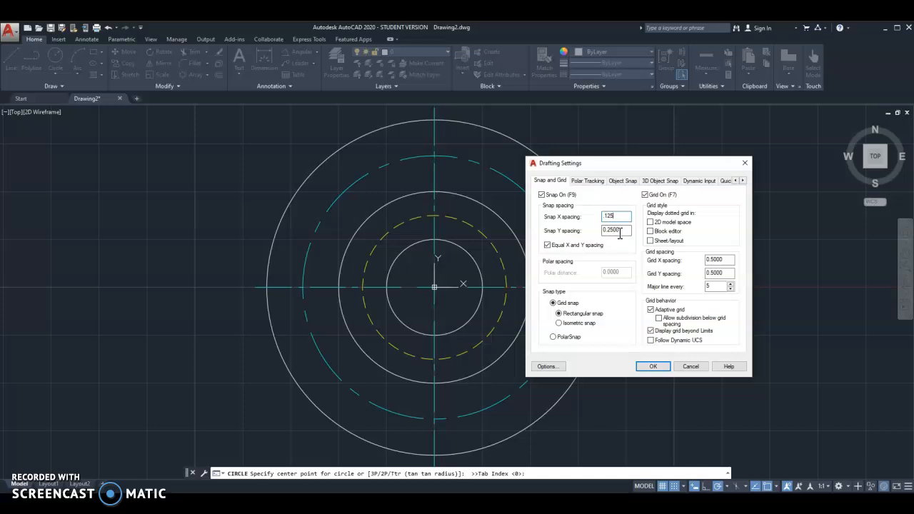
click(654, 367)
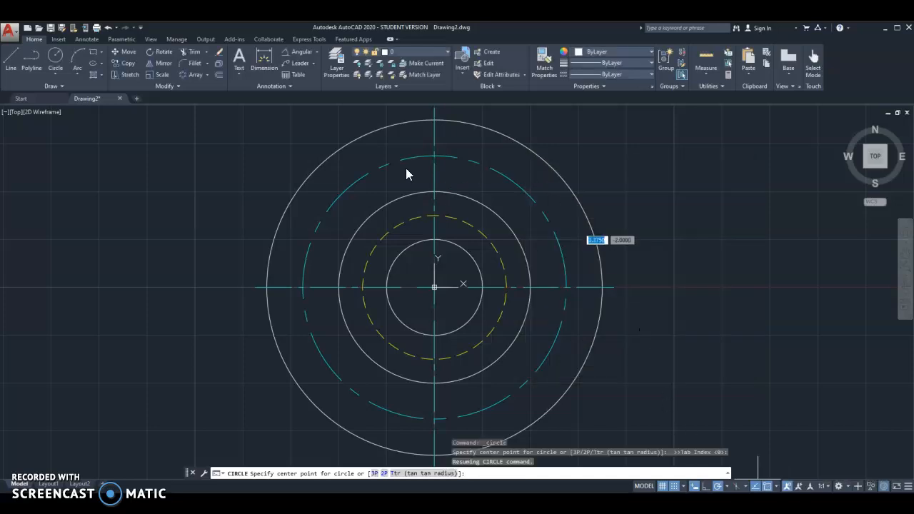
- Turn off object snap and draw a circle of diameter 0.25 centered at 0,1.375, where the center-line circle crosses the vertical centerline
click(56, 57)
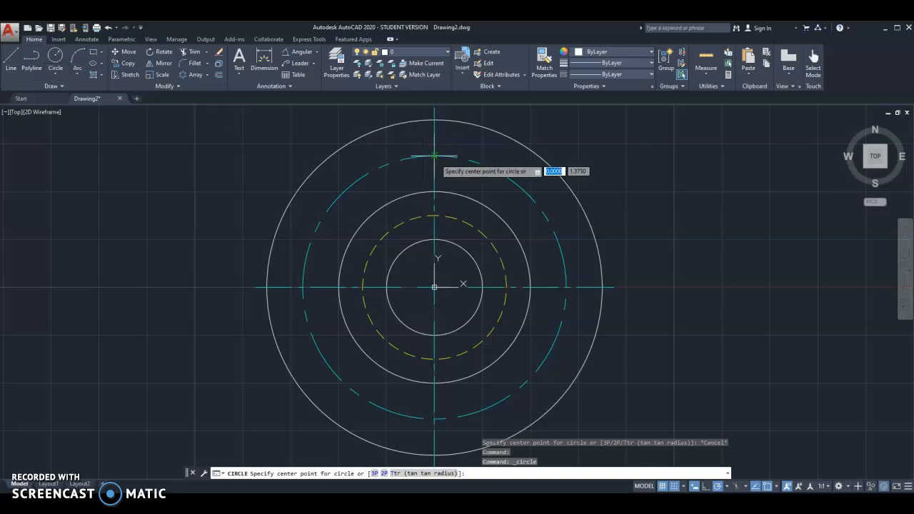
scroll(415, 170, up, 3)
scroll(421, 167, up, 2)
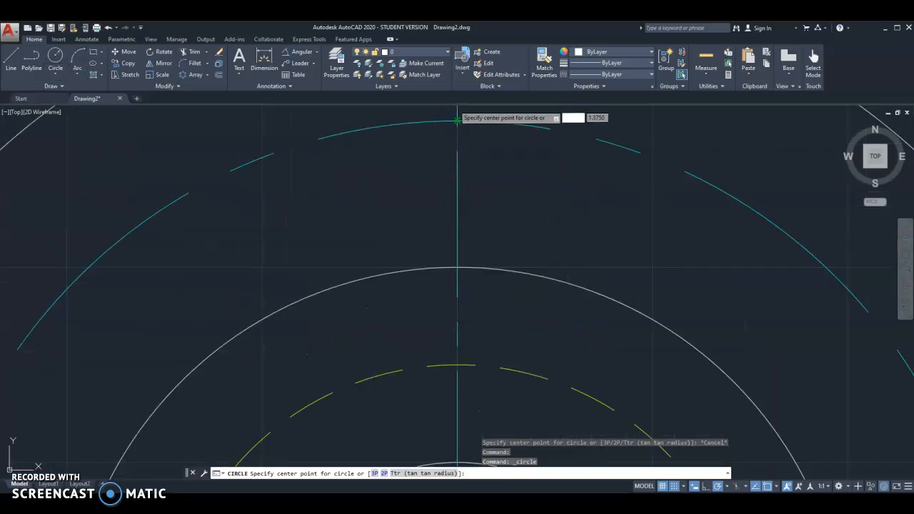
click(765, 486)
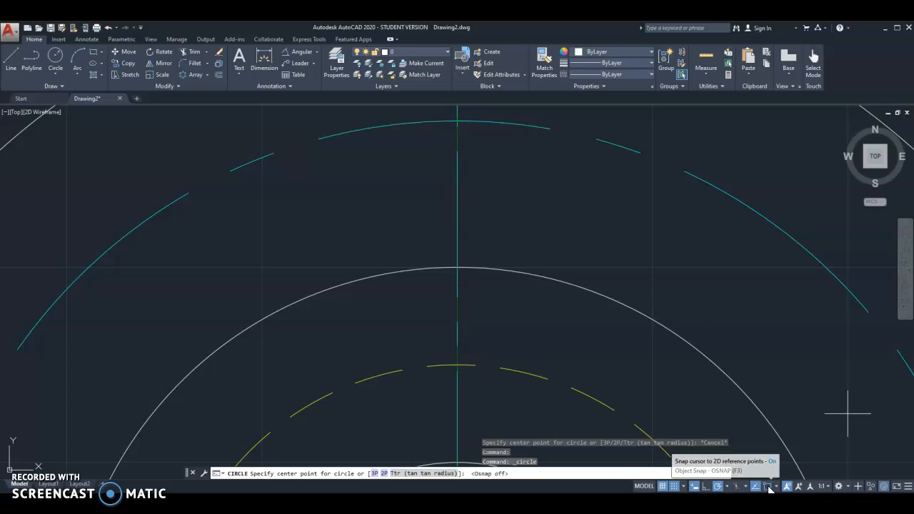
middle_drag(652, 261, 643, 360)
middle_drag(581, 369, 574, 390)
scroll(575, 387, down, 2)
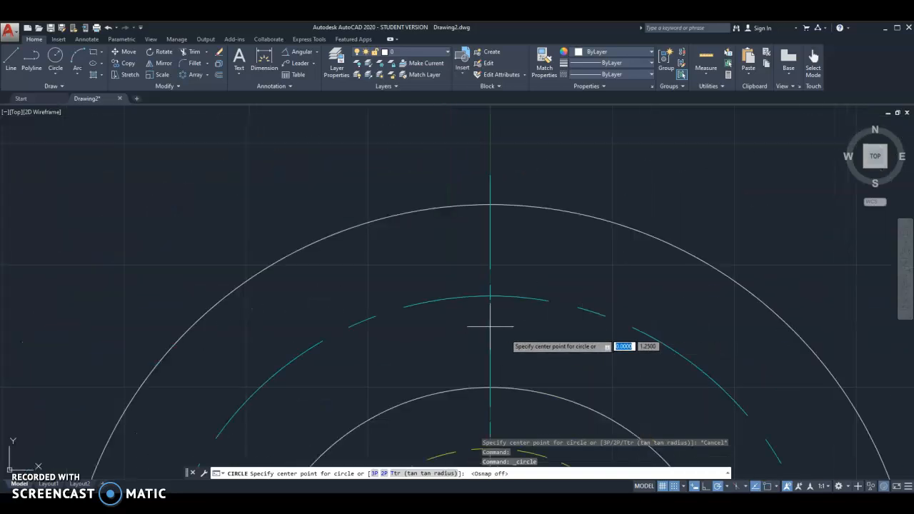
scroll(510, 330, up, 2)
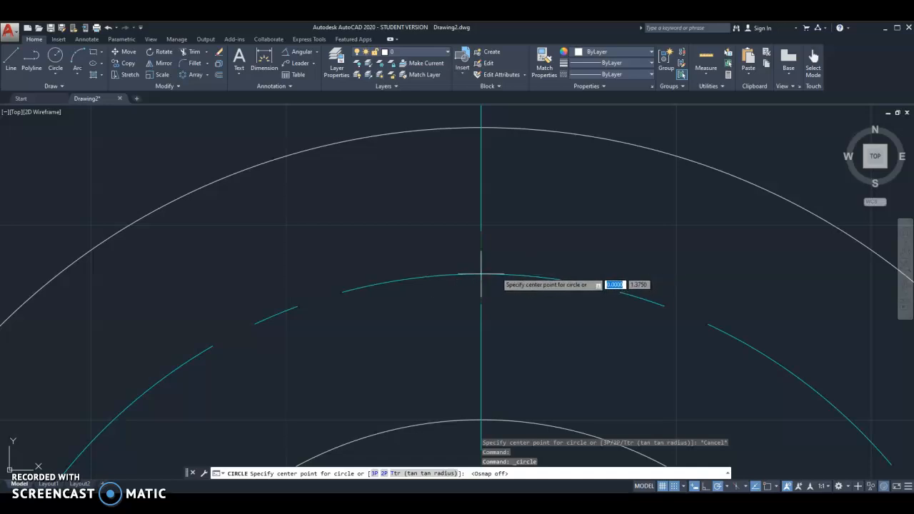
scroll(480, 273, down, 2)
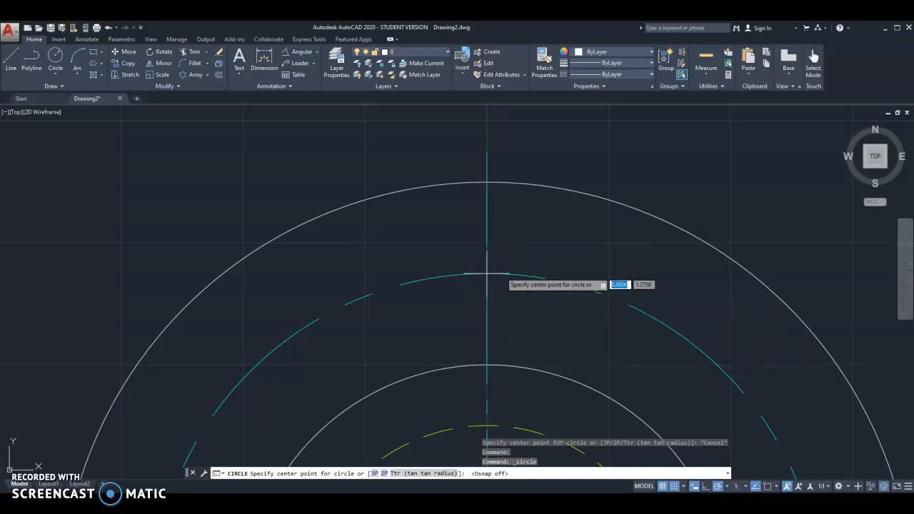
click(487, 272)
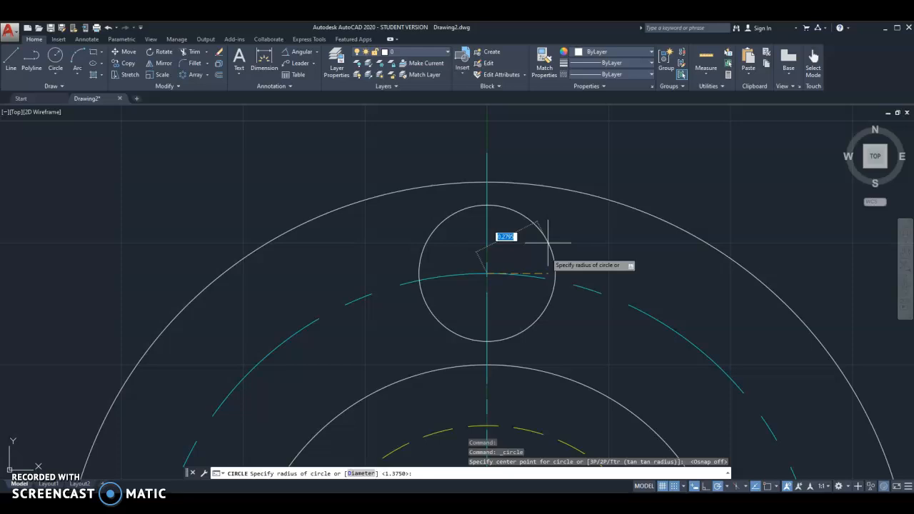
text(d)
key(Return)
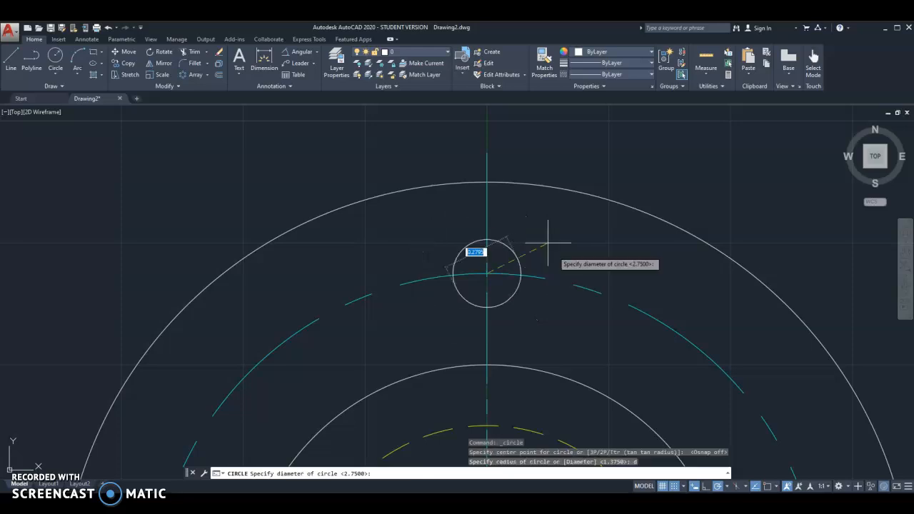
key(Return)
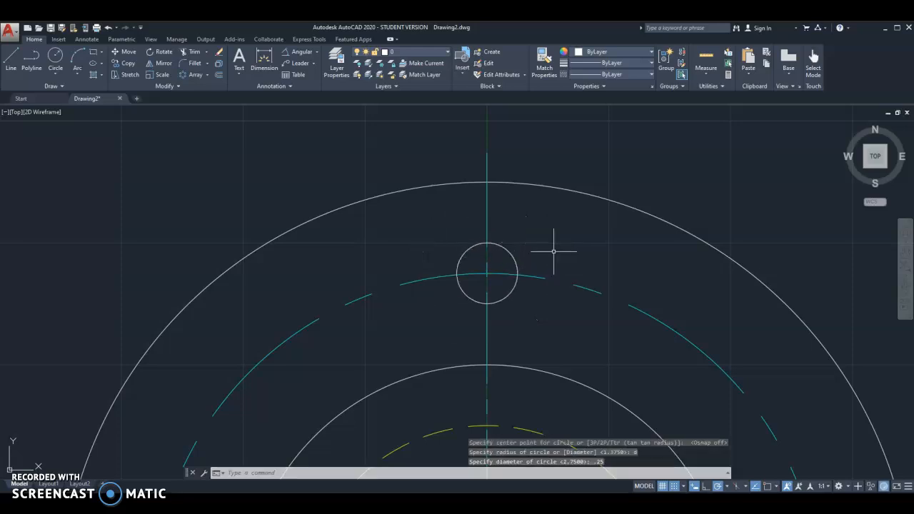
- Create an associative polar array of the small circle around the origin with 8 items filling 360 degrees
scroll(493, 243, down, 4)
mouse_move(513, 335)
middle_down()
mouse_move(522, 231)
mouse_move(499, 226)
middle_up()
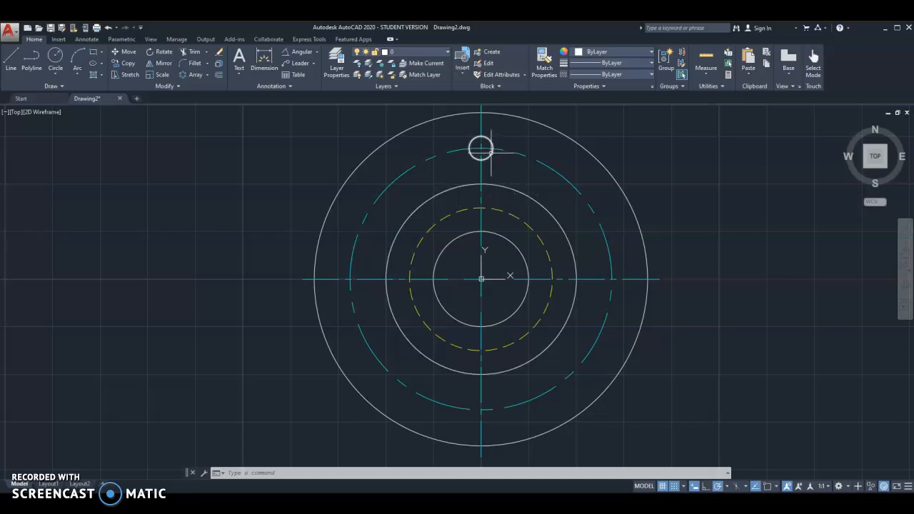
click(188, 76)
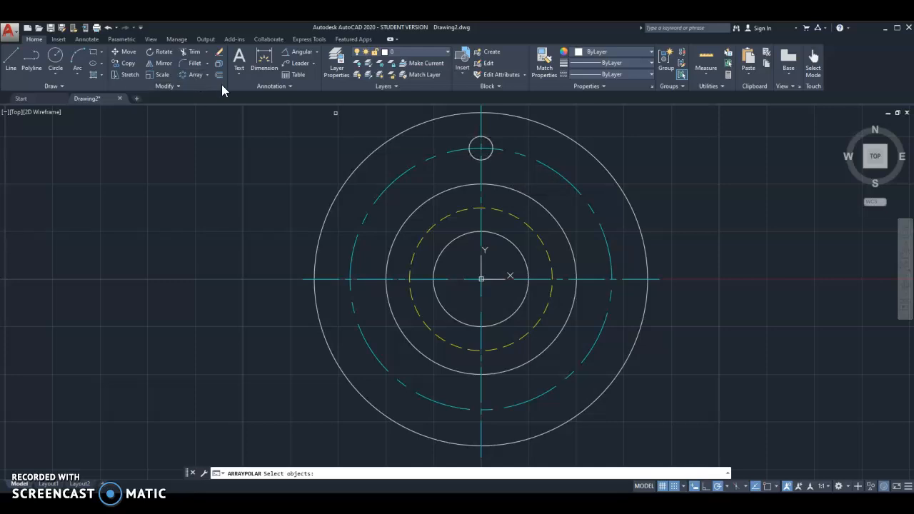
click(489, 155)
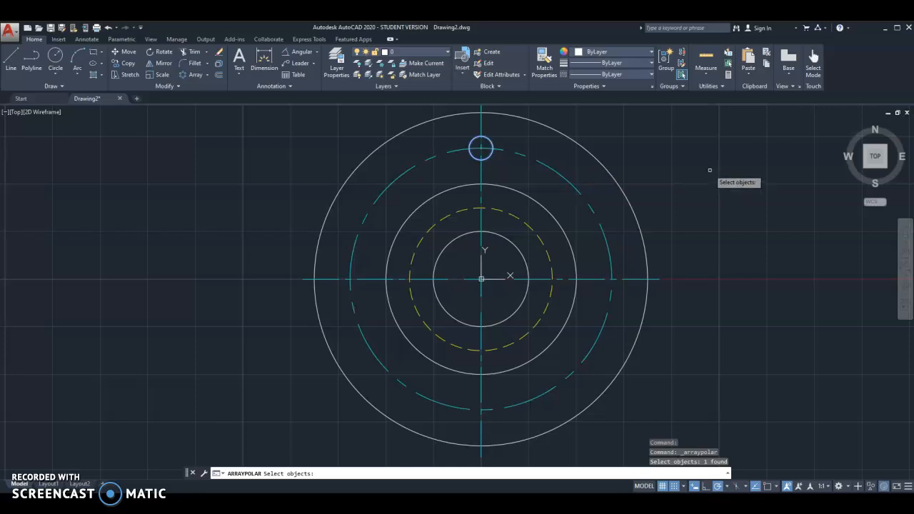
key(Return)
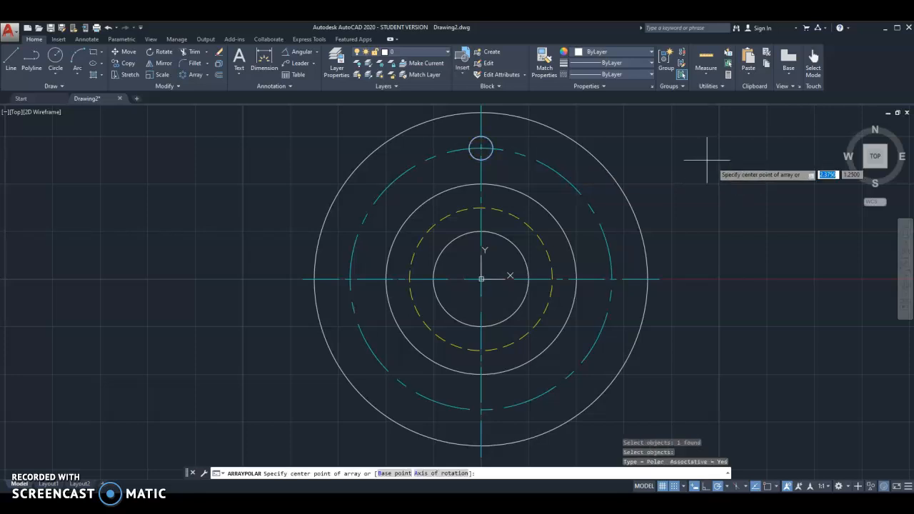
click(481, 278)
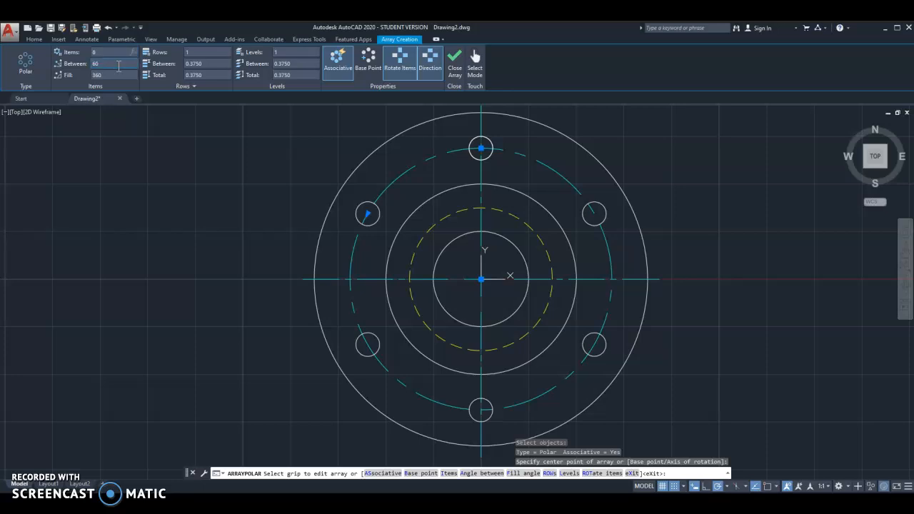
key(Return)
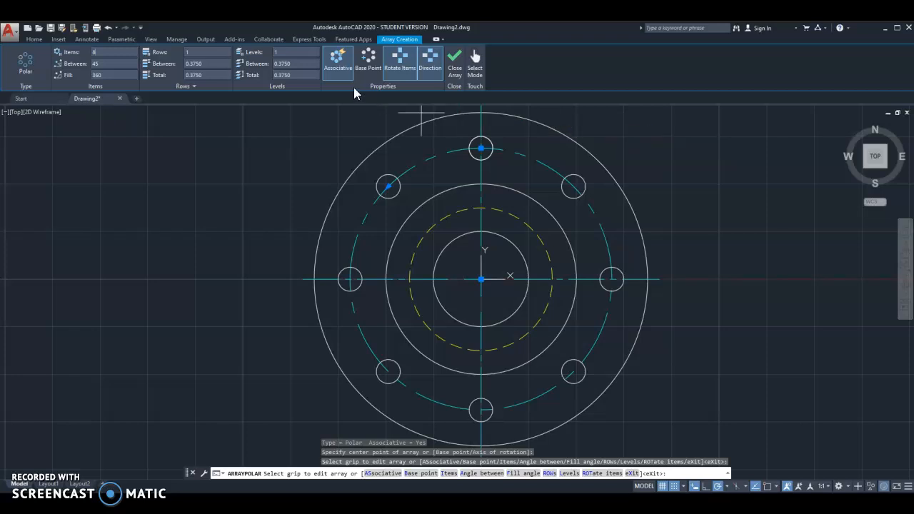
click(455, 72)
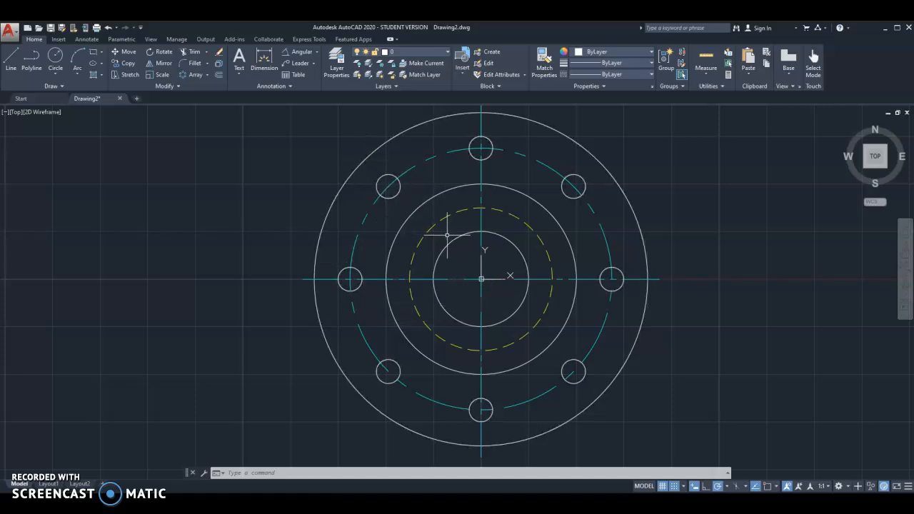
- Make the center layer current and draw a vertical line from 0,1.125 up through the top hole, extending equally past it at both ends
scroll(408, 198, up, 2)
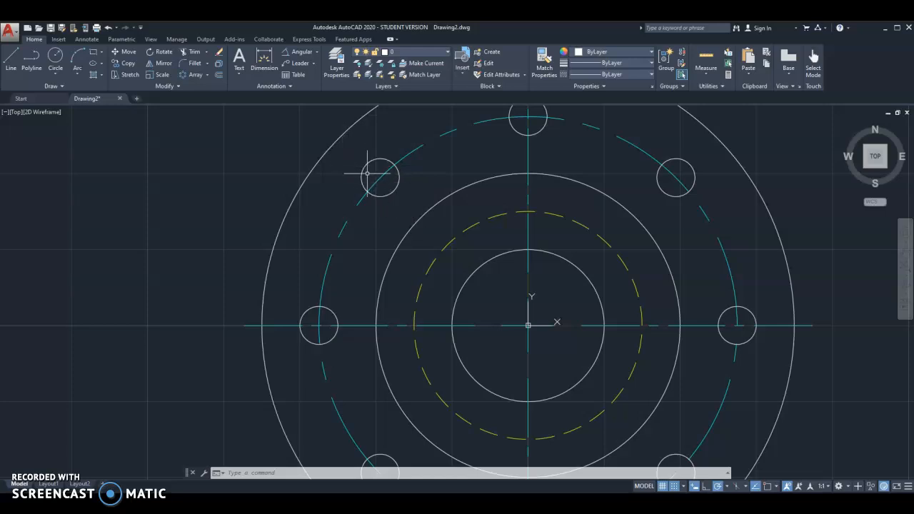
middle_drag(417, 213, 415, 276)
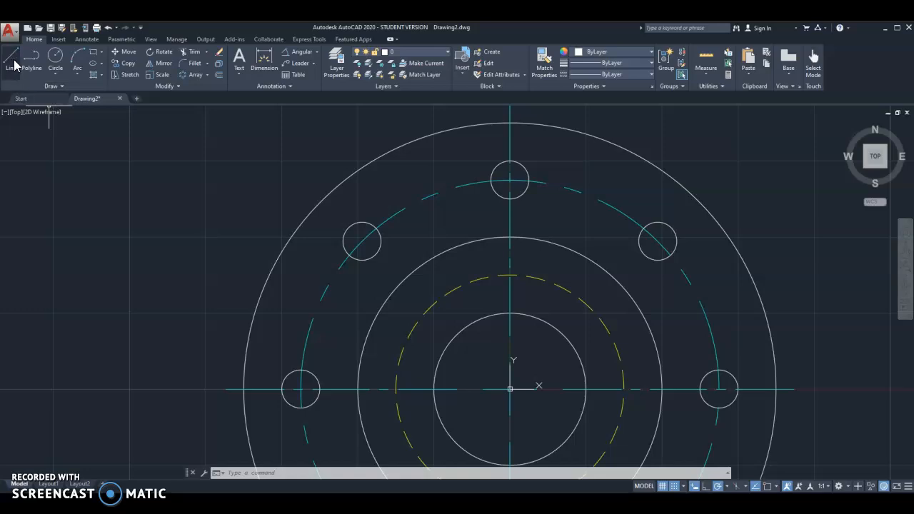
click(421, 54)
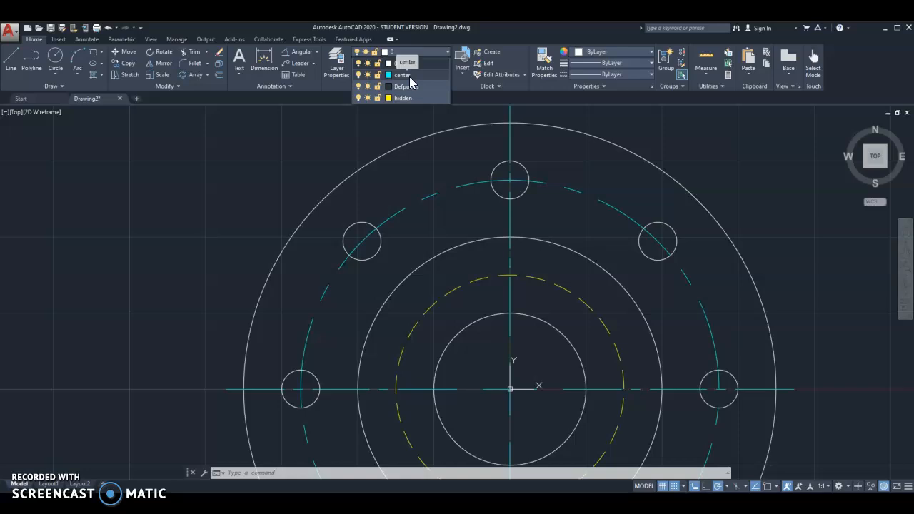
click(404, 74)
click(15, 64)
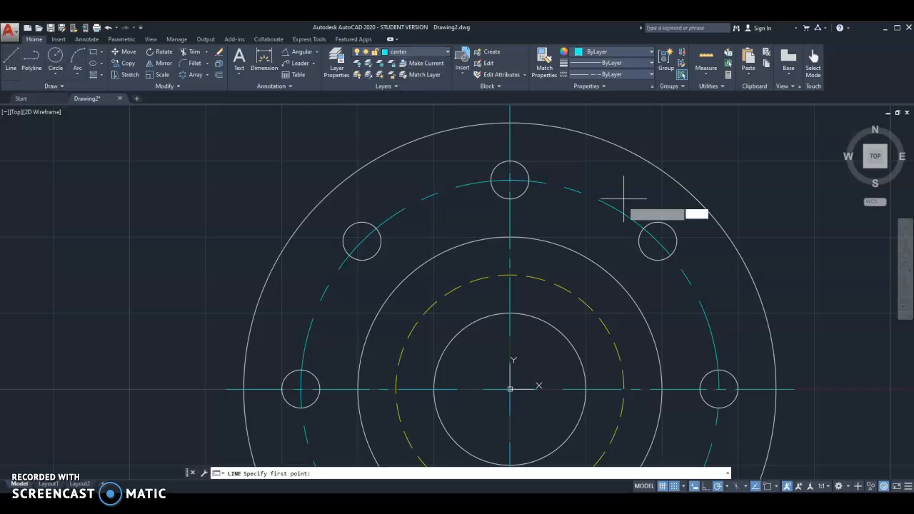
scroll(547, 161, up, 4)
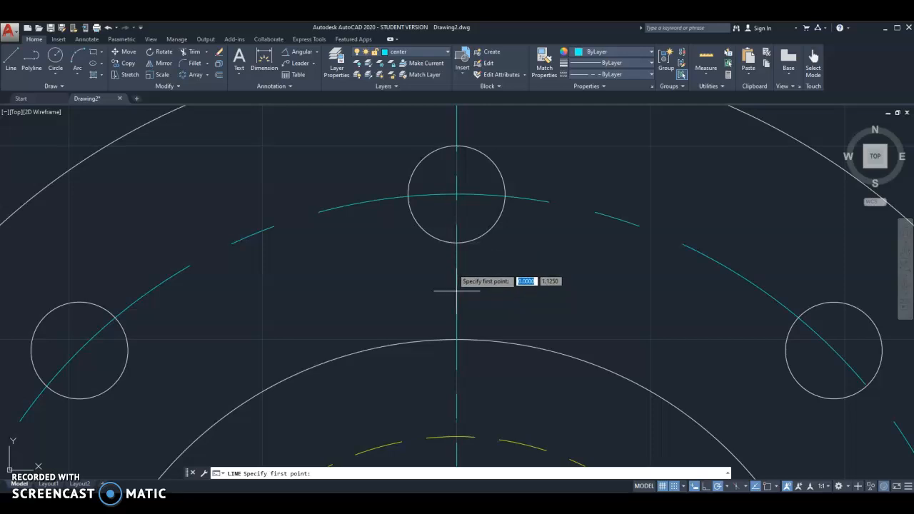
click(457, 243)
scroll(456, 146, down, 2)
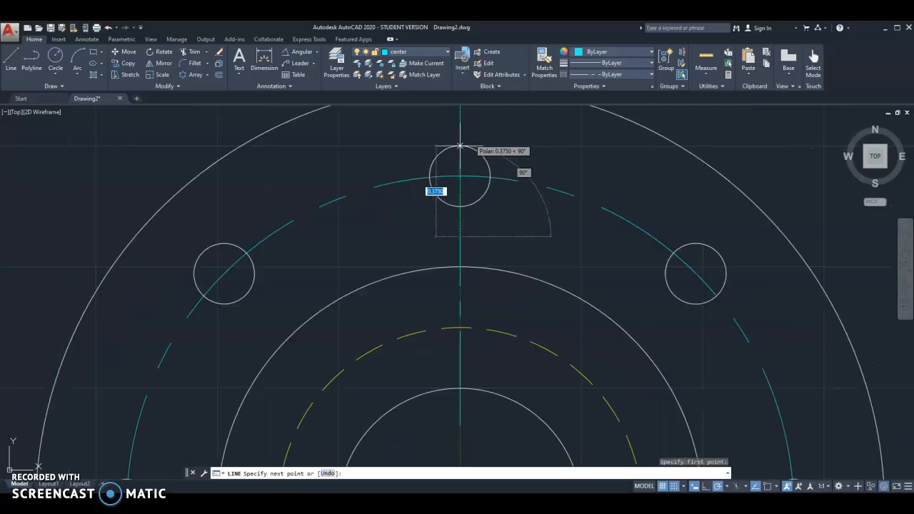
middle_drag(460, 145, 459, 200)
click(458, 169)
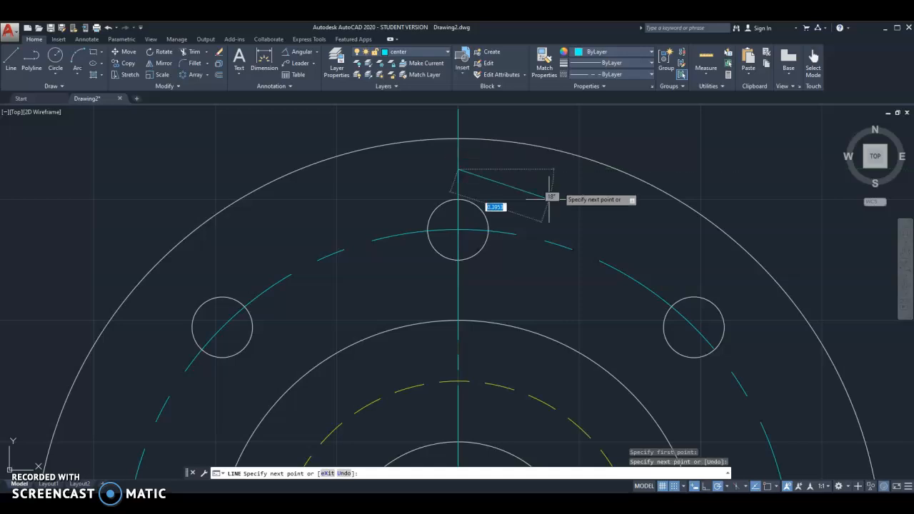
key(Escape)
key(Escape)
key(Escape)
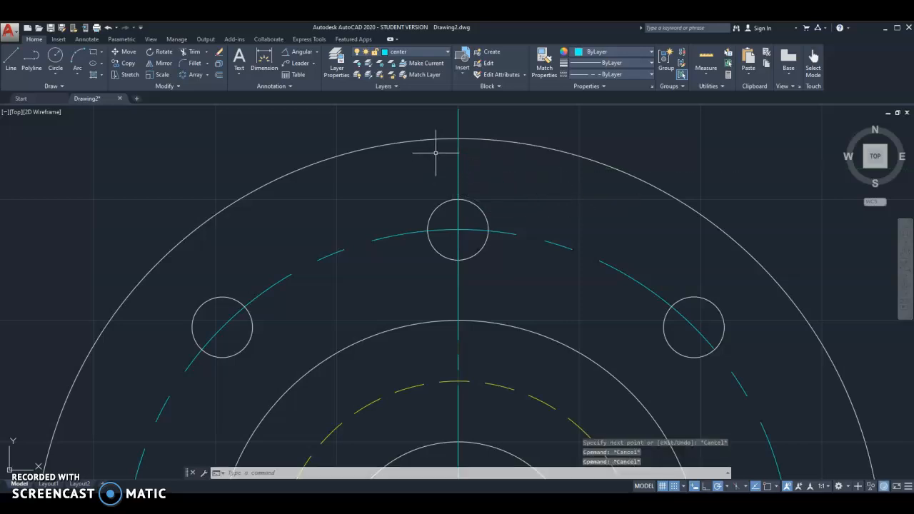
- Rotate the short vertical line through the top hole by 45 degrees about the origin
click(439, 151)
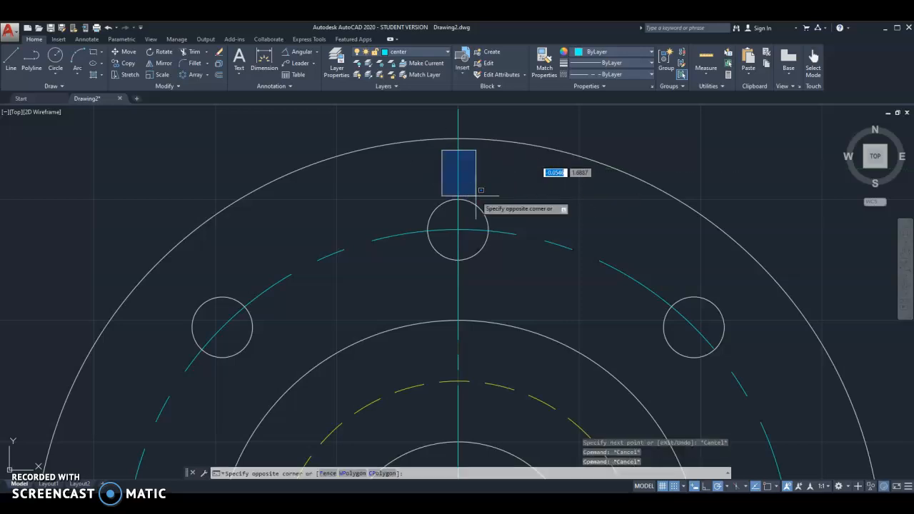
click(475, 305)
scroll(563, 296, down, 2)
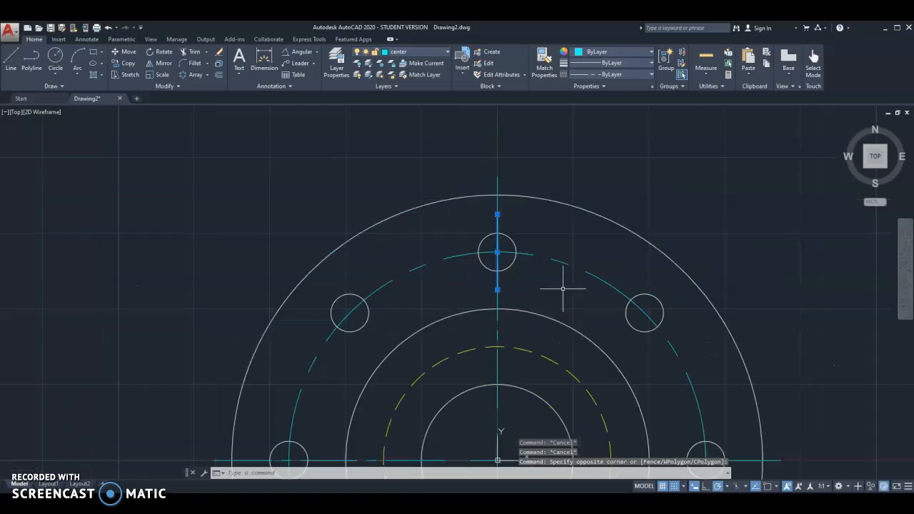
middle_drag(561, 292, 537, 240)
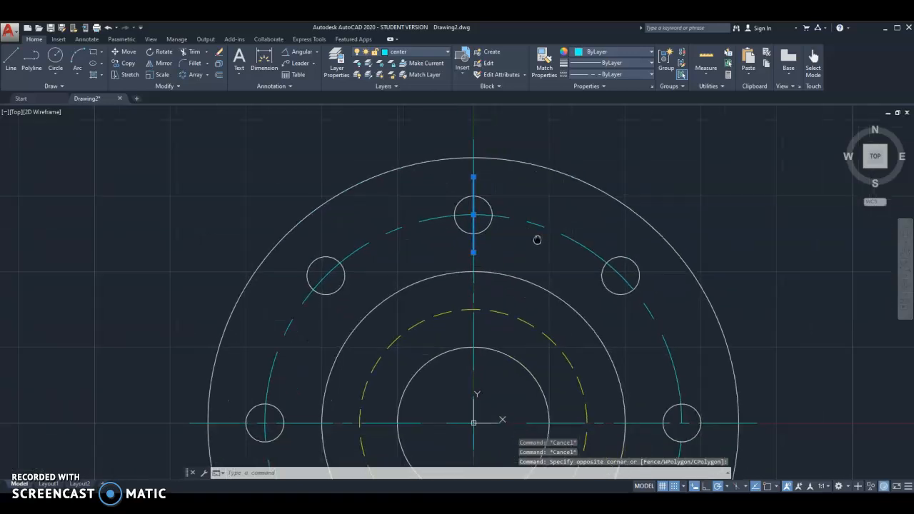
click(164, 56)
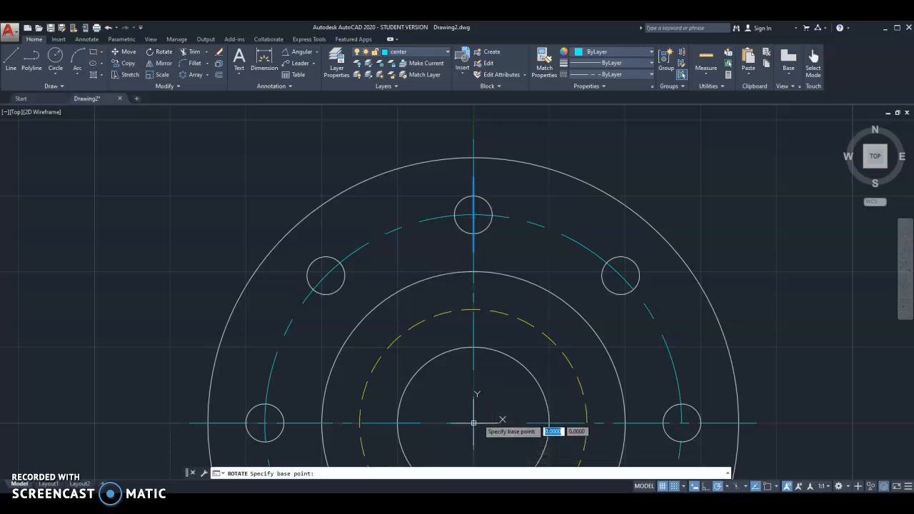
click(474, 423)
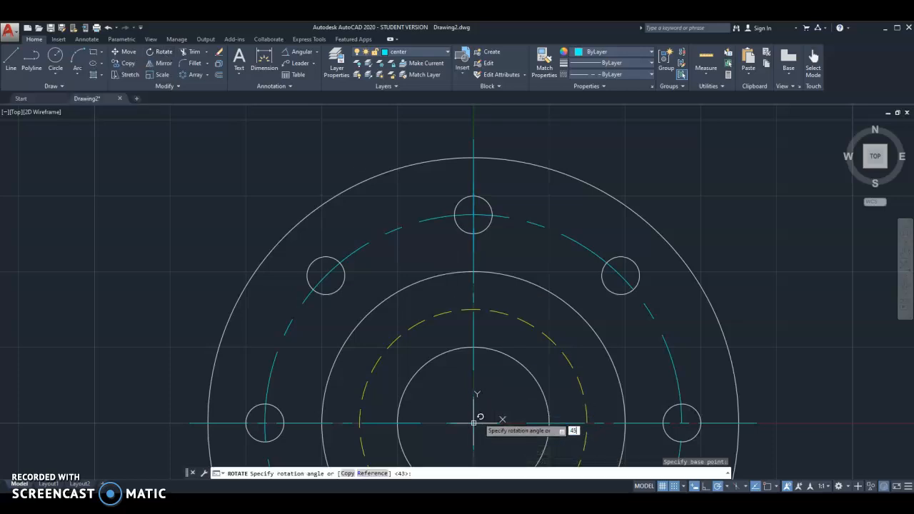
key(Return)
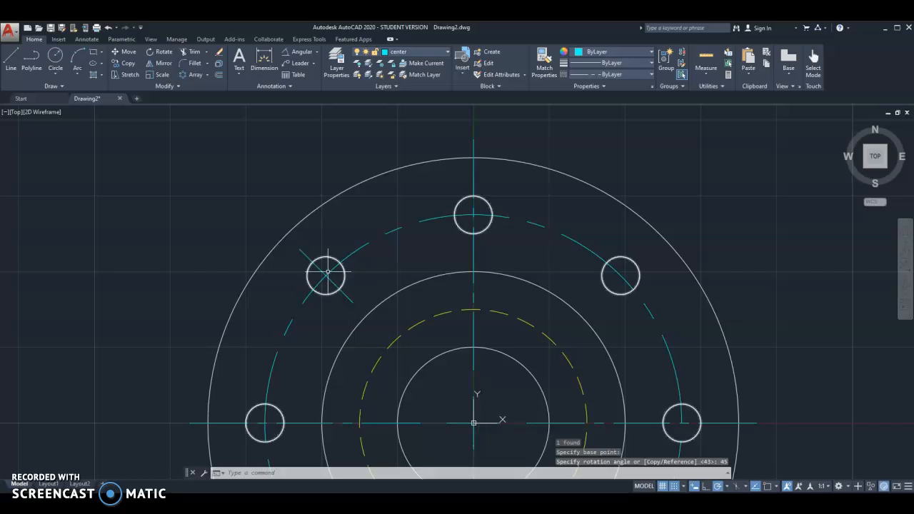
- Try to rotate the short center line through the upper-left hole by 90 degrees about the origin, and undo the rotation
middle_drag(444, 251, 489, 173)
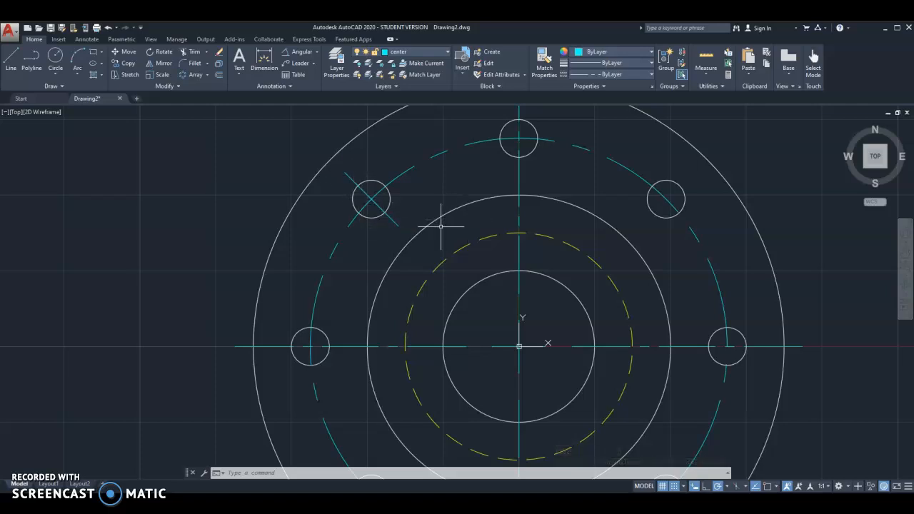
middle_drag(469, 197, 461, 217)
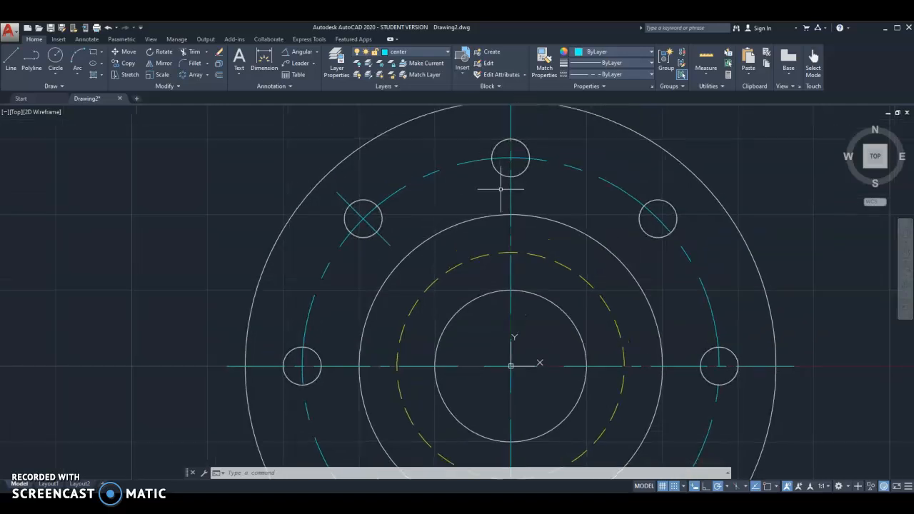
middle_drag(336, 193, 362, 156)
scroll(421, 231, down, 2)
middle_drag(423, 231, 399, 199)
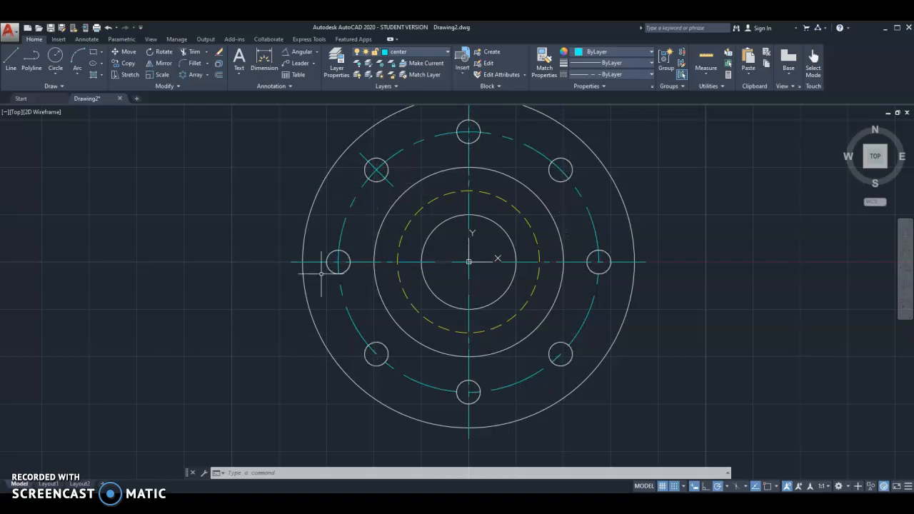
click(164, 51)
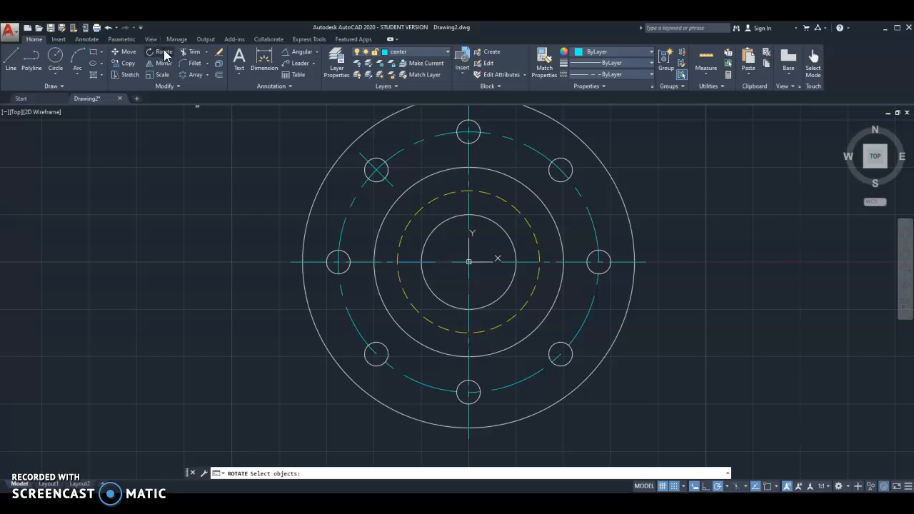
click(391, 184)
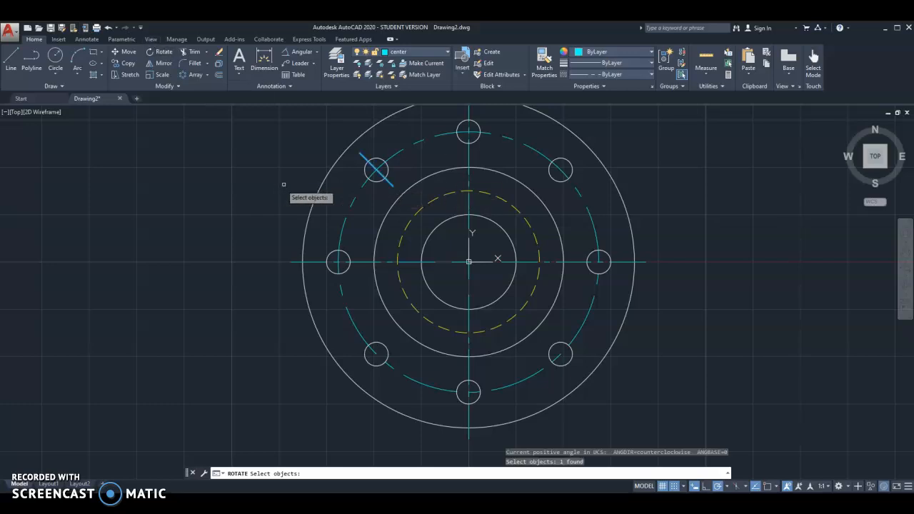
key(Return)
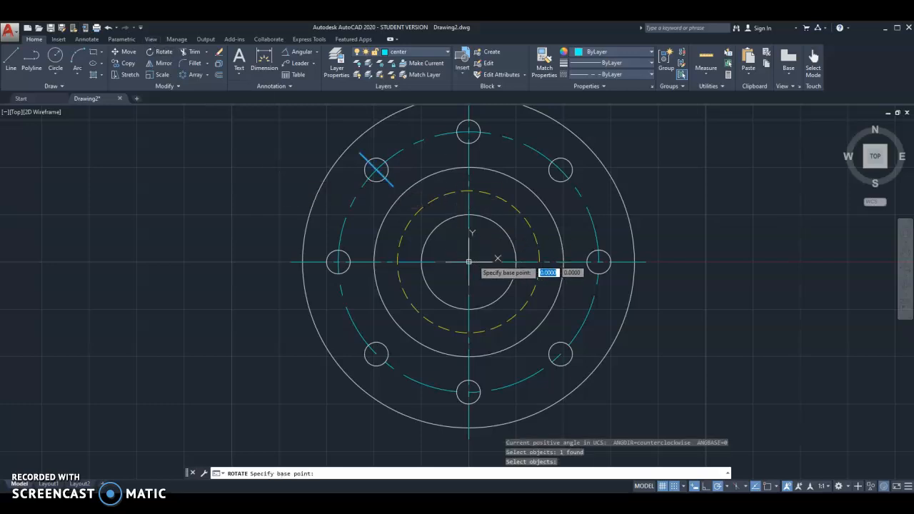
click(468, 262)
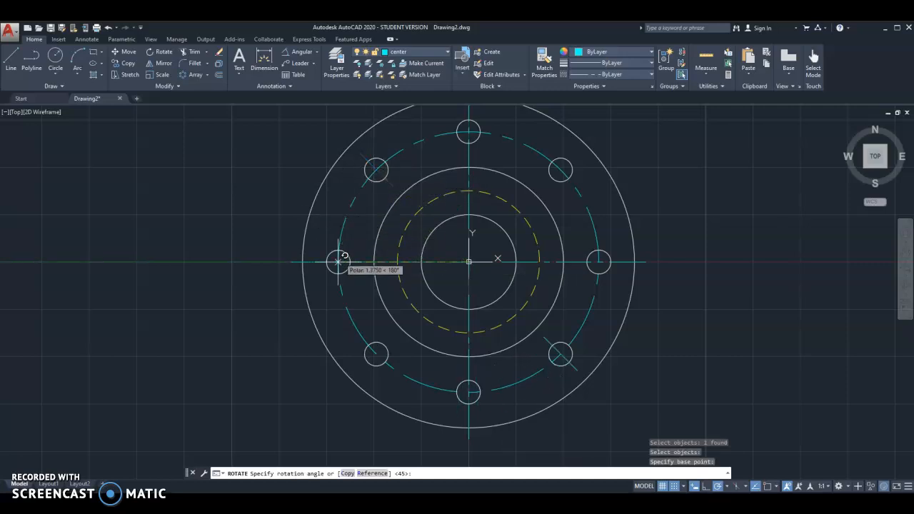
key(Return)
click(388, 317)
key(Escape)
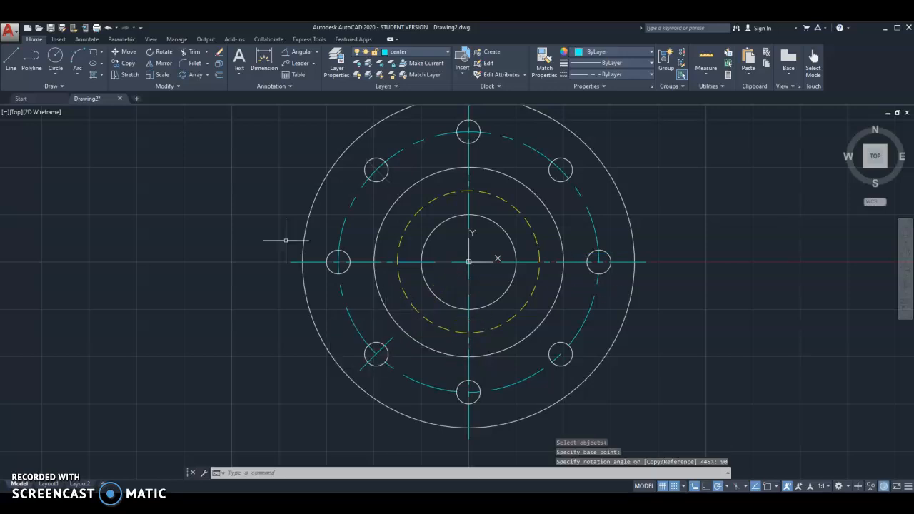
click(108, 28)
- Rotate a copy of the upper-left hole's short center line by 90 degrees about the origin, onto the lower-left hole
click(158, 52)
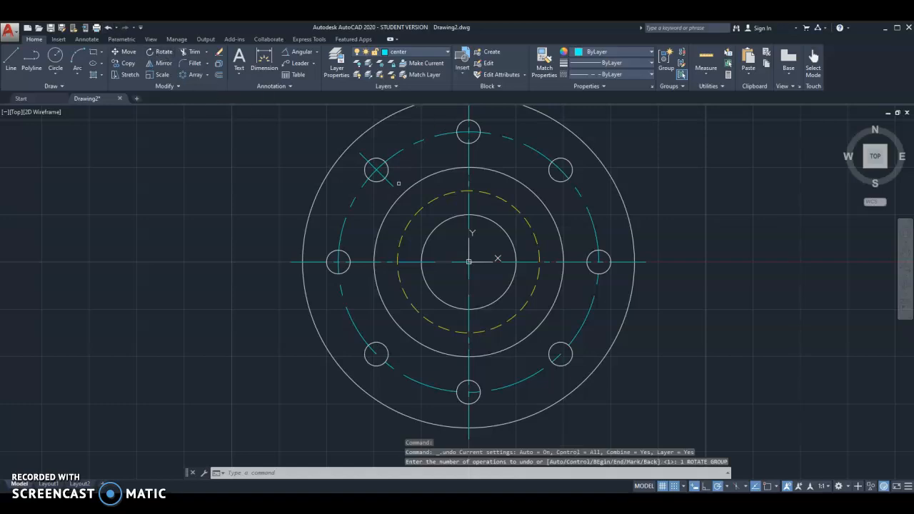
click(393, 185)
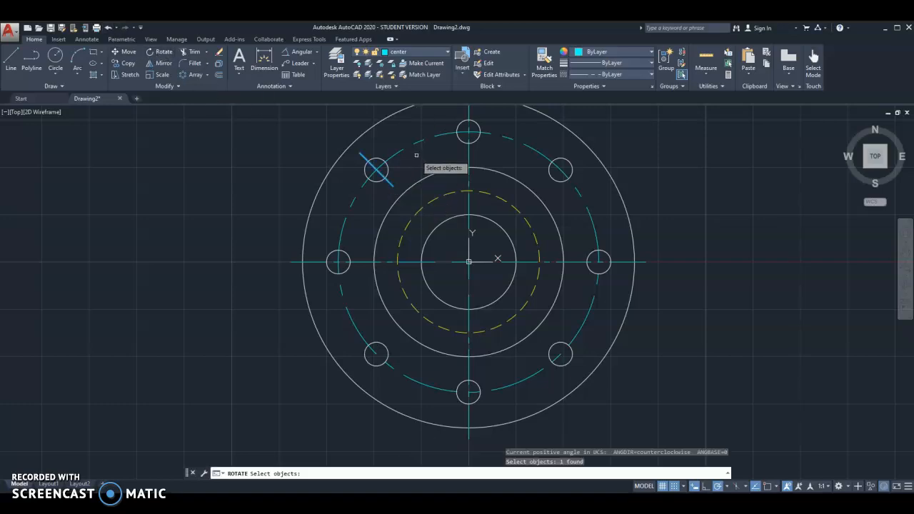
key(Return)
click(468, 262)
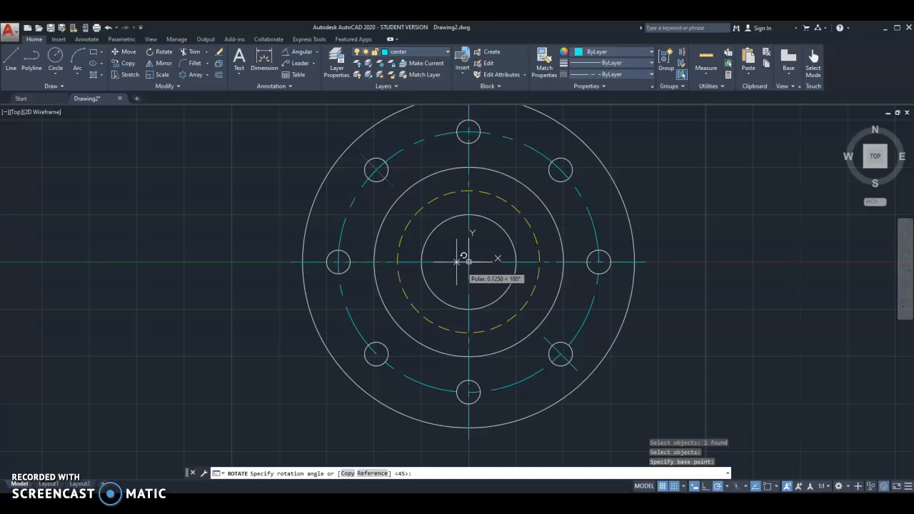
text(c)
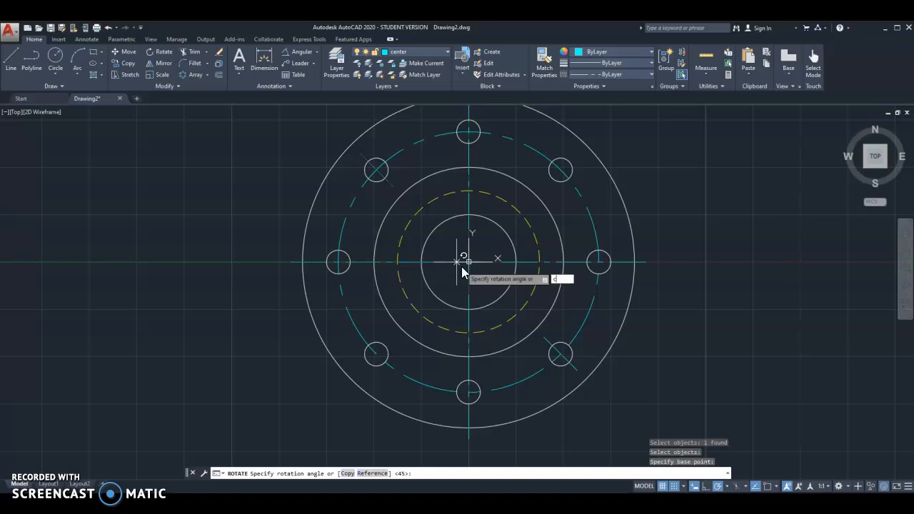
key(Return)
text(90)
key(Return)
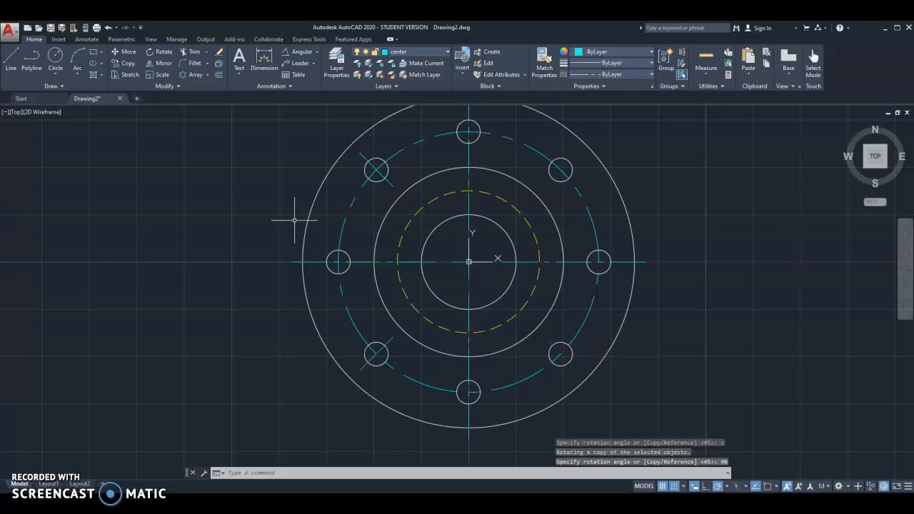
key(Escape)
key(Escape)
key(Escape)
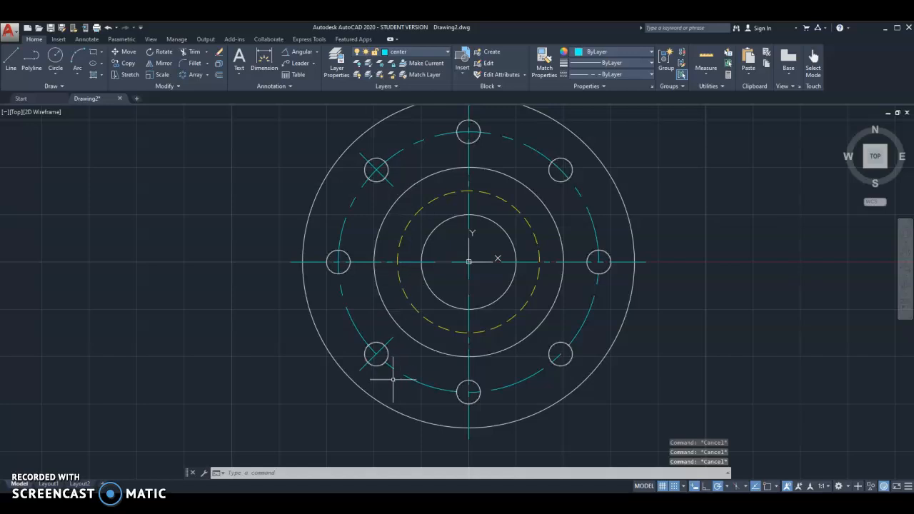
- Mirror the two short diagonal center lines of the left holes across the vertical centerline, keeping the source lines
mouse_move(550, 275)
middle_down()
mouse_move(521, 308)
mouse_move(506, 293)
middle_up()
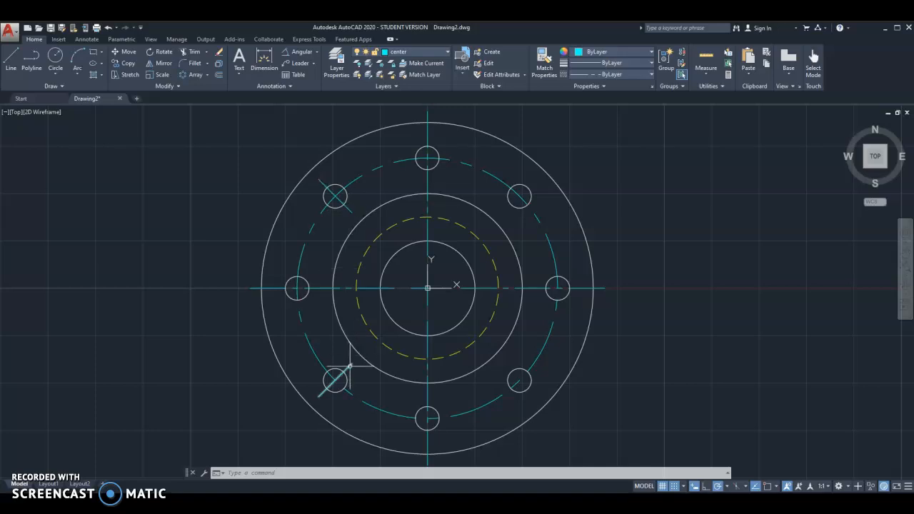
click(163, 63)
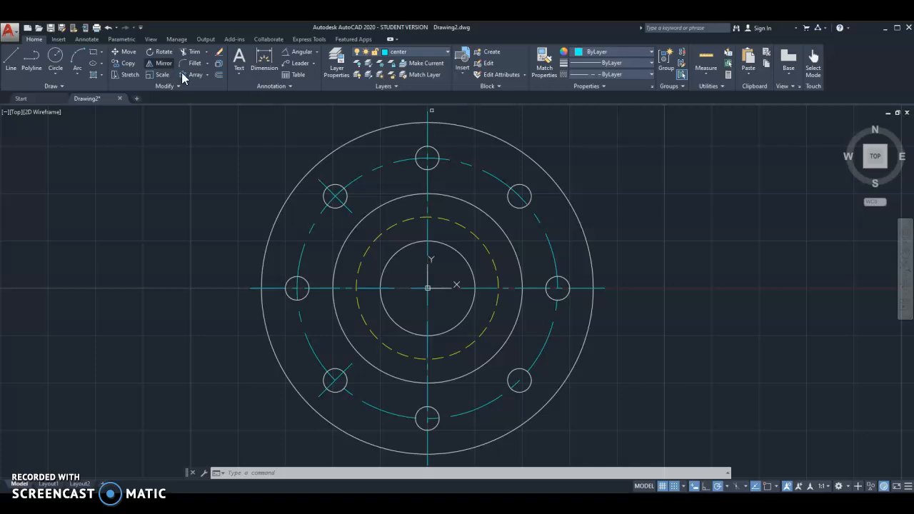
click(345, 207)
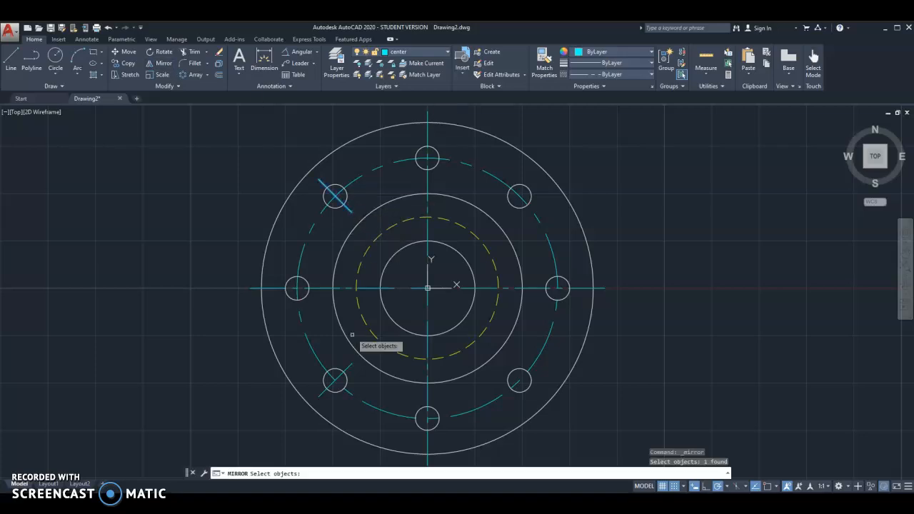
click(330, 376)
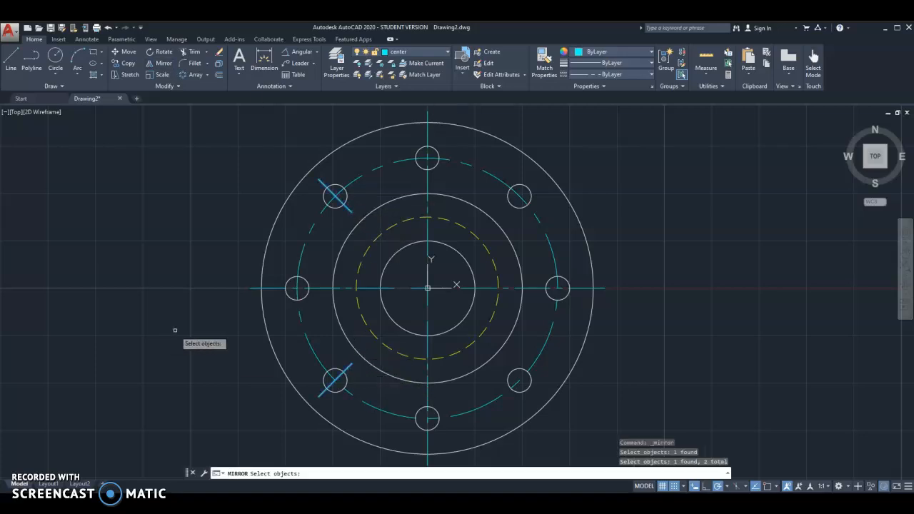
key(Return)
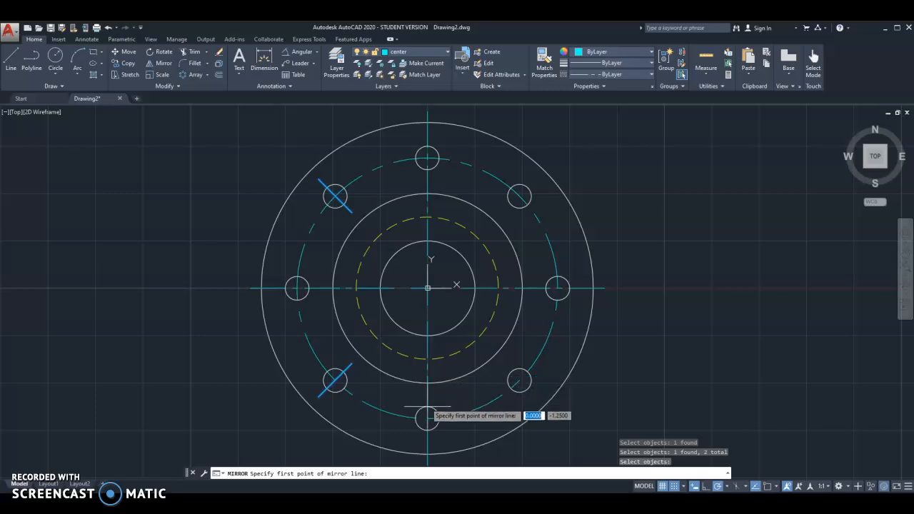
click(427, 394)
click(427, 181)
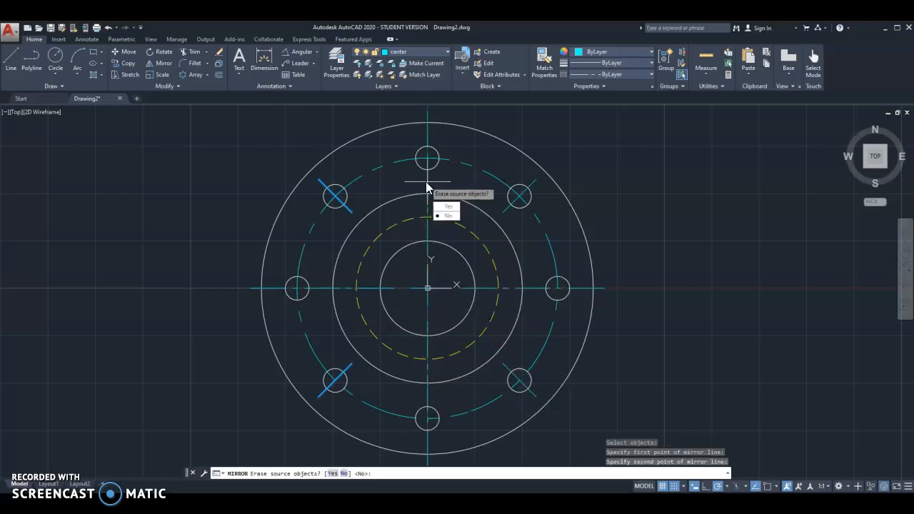
key(Return)
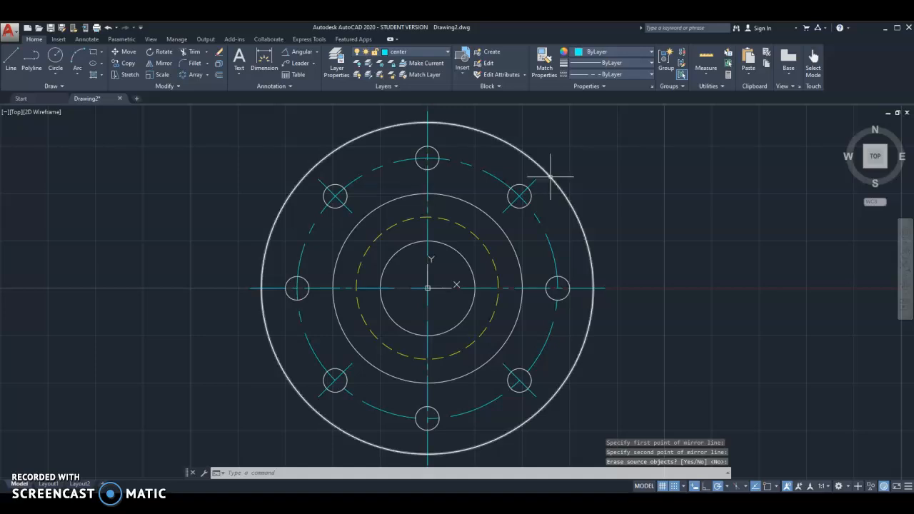
- Draw a long horizontal center line to the right of the circular view, in line with its horizontal centerline
mouse_move(642, 306)
middle_down()
mouse_move(603, 268)
mouse_move(596, 302)
middle_up()
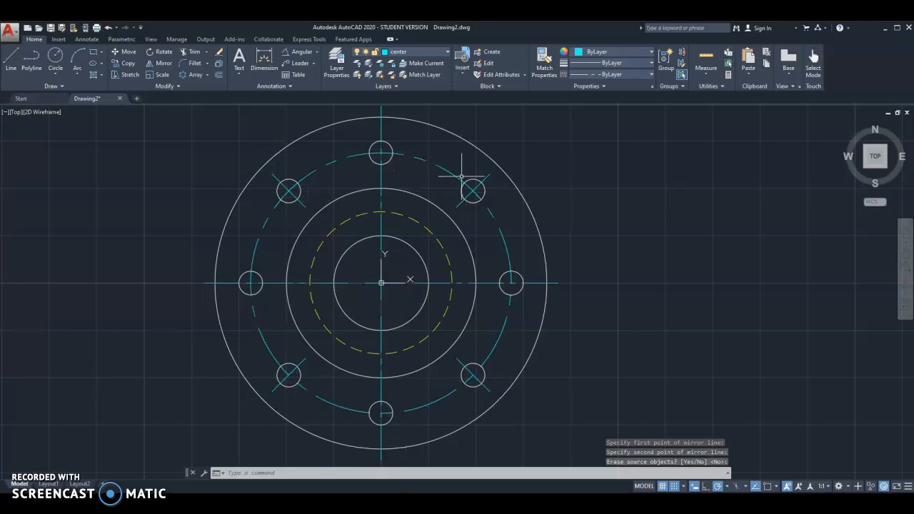
scroll(552, 286, down, 2)
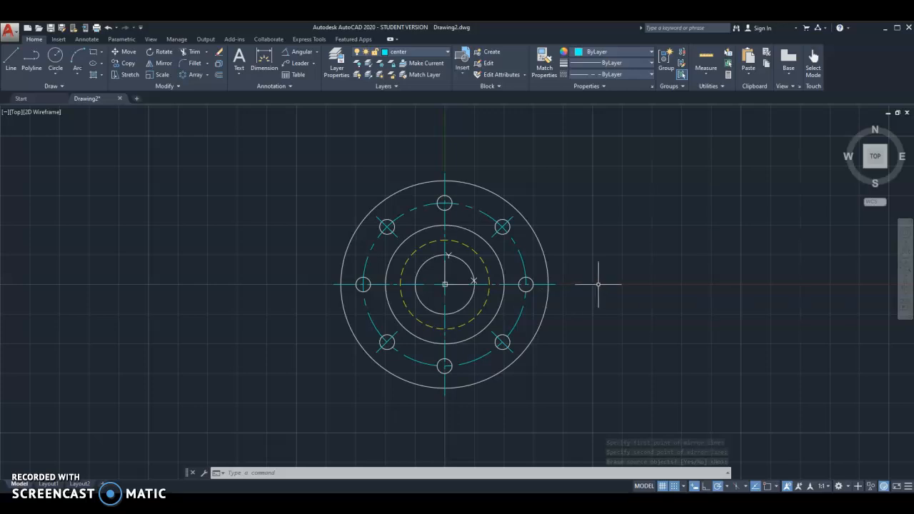
middle_drag(598, 284, 546, 321)
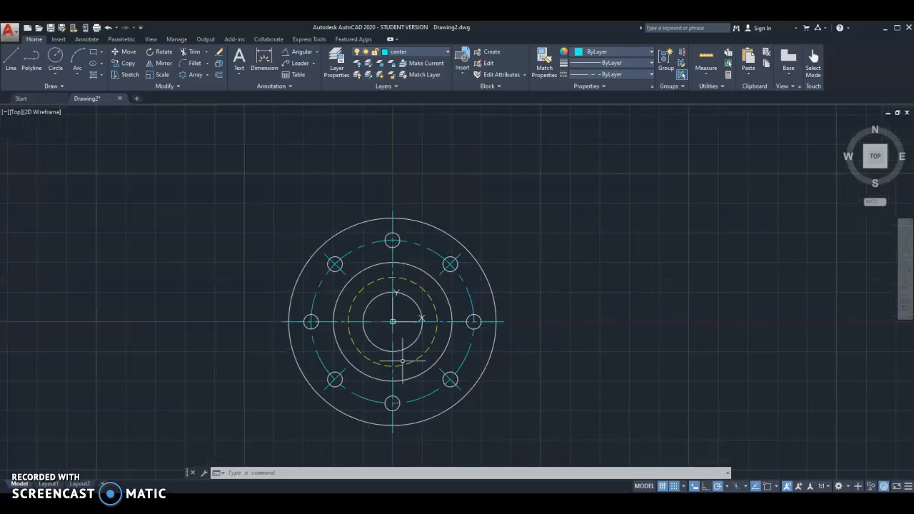
scroll(515, 340, down, 1)
middle_drag(515, 341, 429, 320)
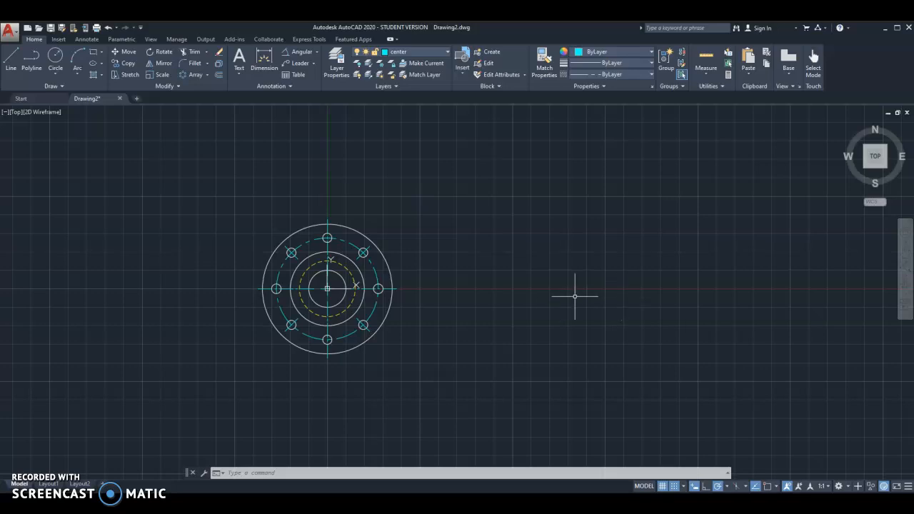
scroll(377, 326, down, 2)
scroll(387, 324, up, 4)
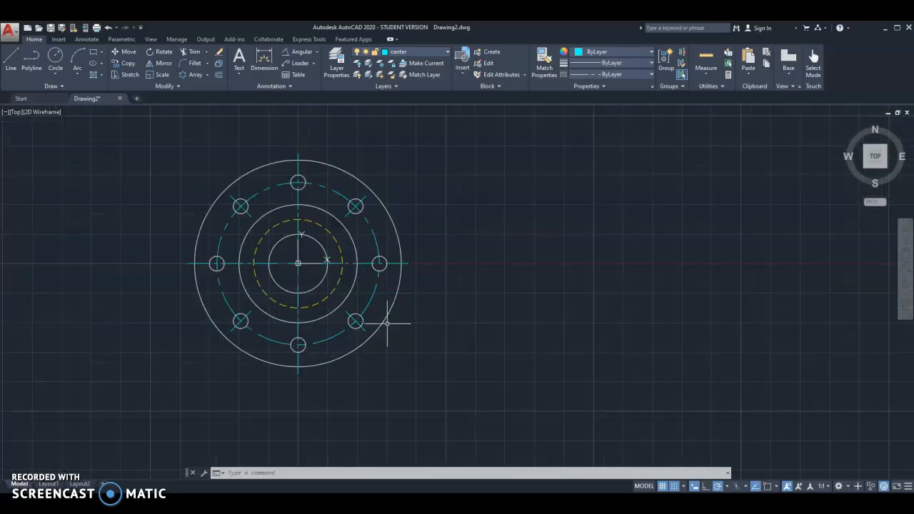
middle_drag(387, 323, 343, 345)
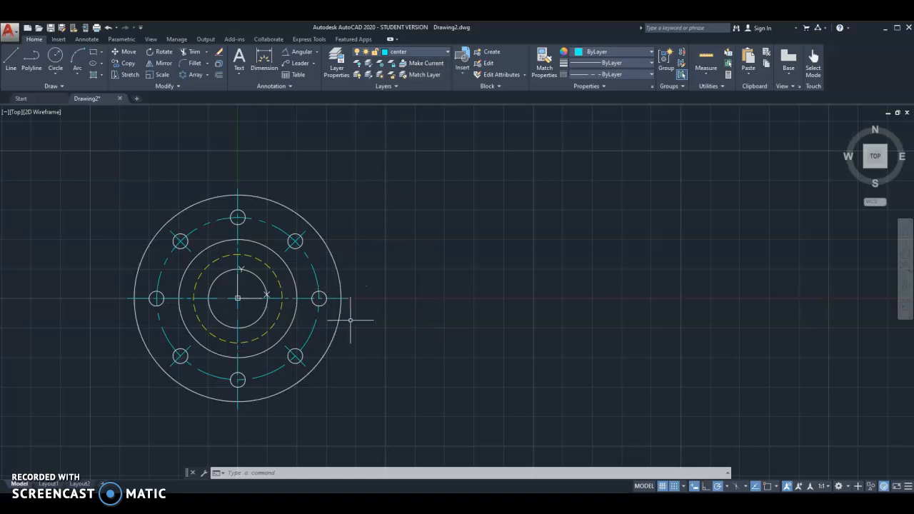
click(9, 60)
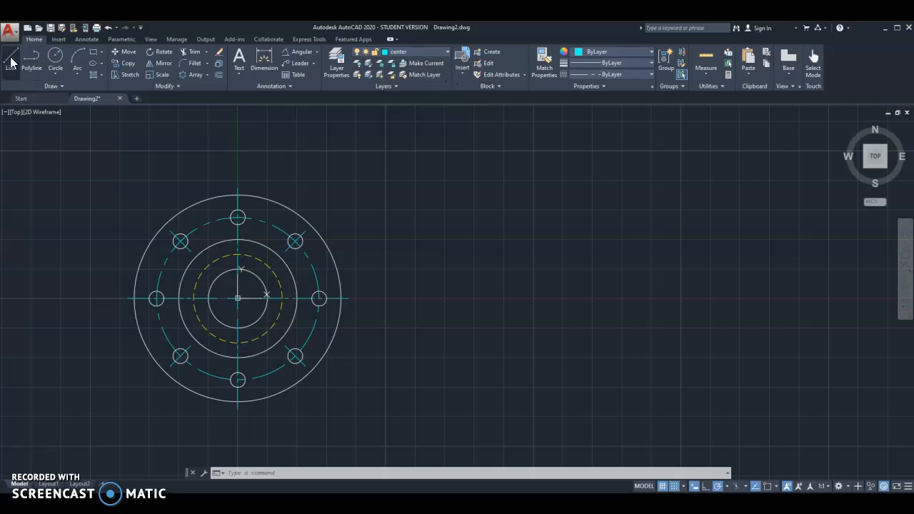
click(415, 298)
scroll(742, 314, down, 2)
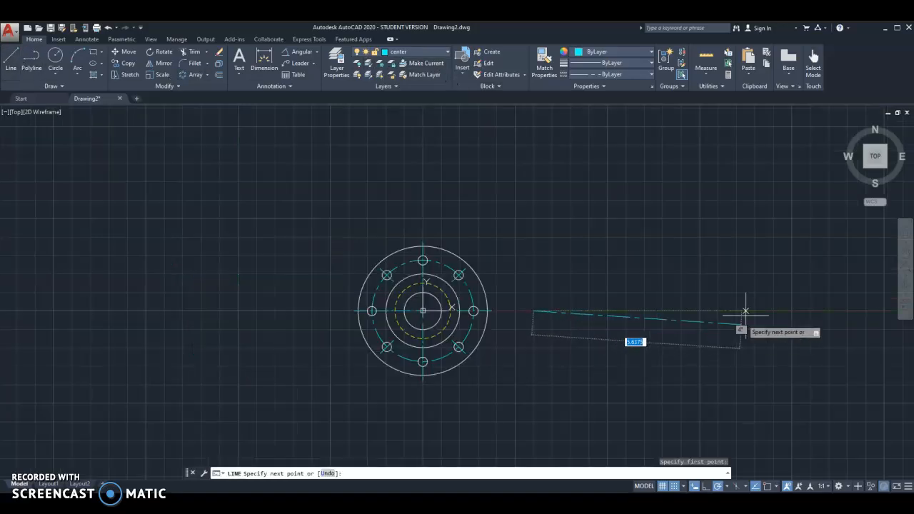
click(810, 311)
key(Escape)
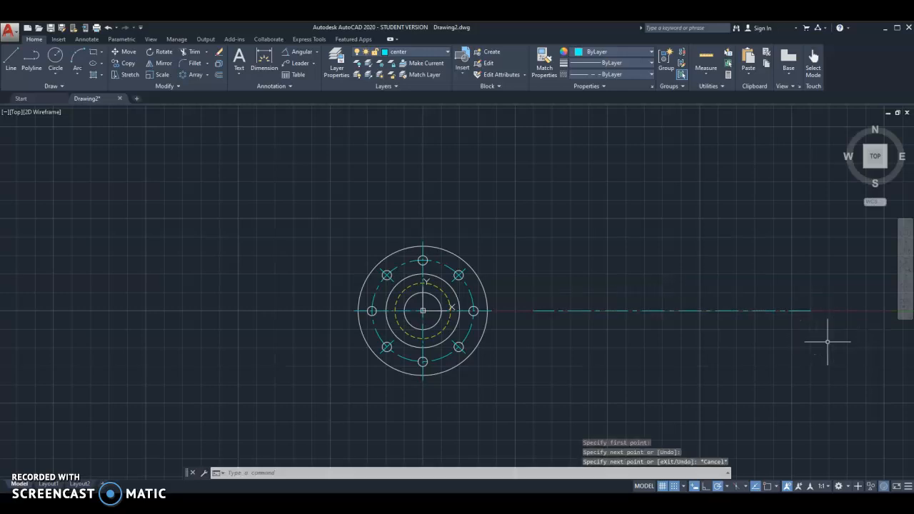
key(Escape)
- Make layer 0 current and draw a horizontal projection line about 4 units long rightward from the top of the middle solid circle
scroll(667, 361, up, 2)
middle_drag(687, 357, 547, 353)
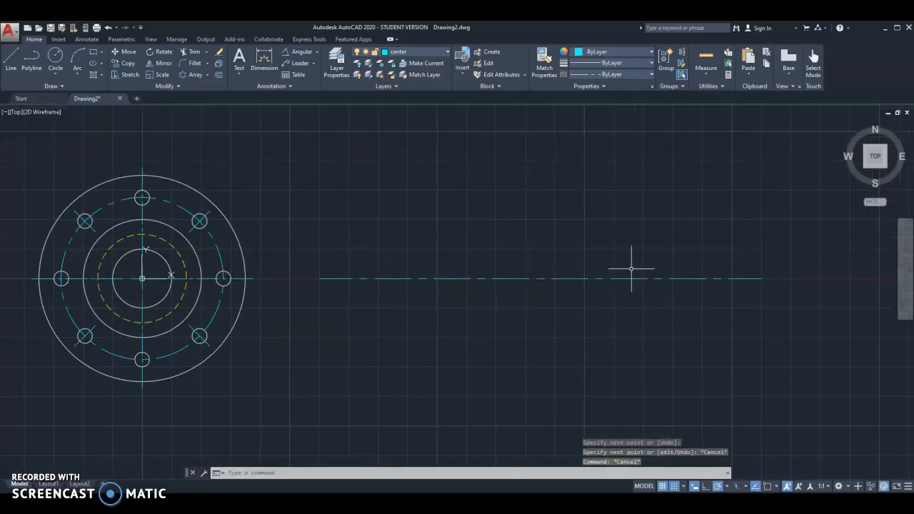
scroll(526, 326, down, 1)
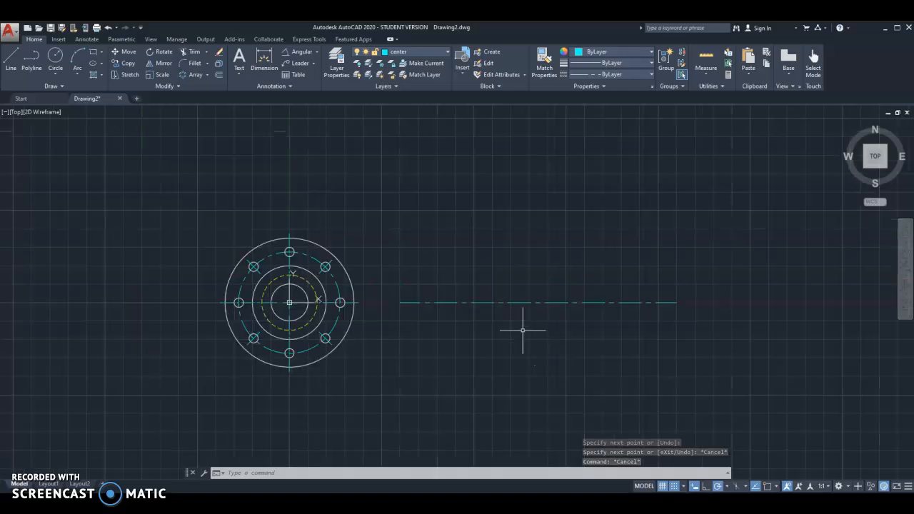
scroll(522, 329, up, 1)
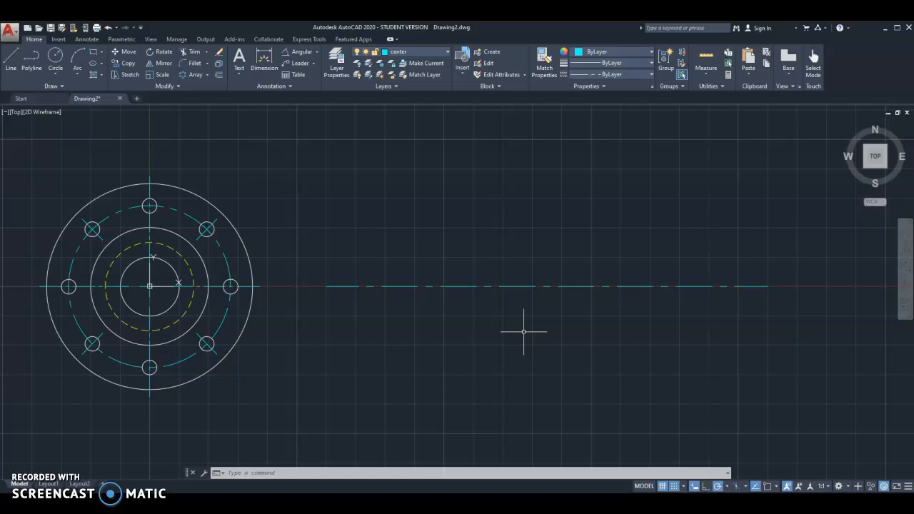
click(441, 50)
click(410, 62)
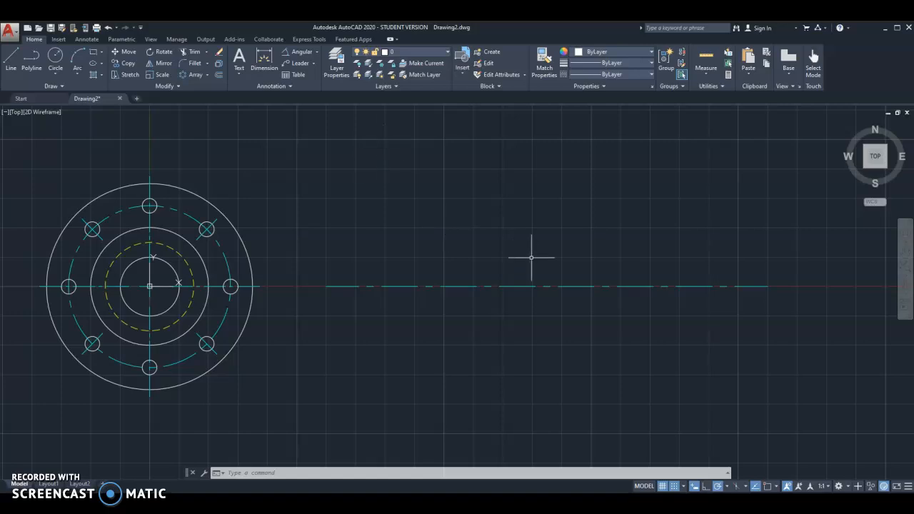
click(13, 67)
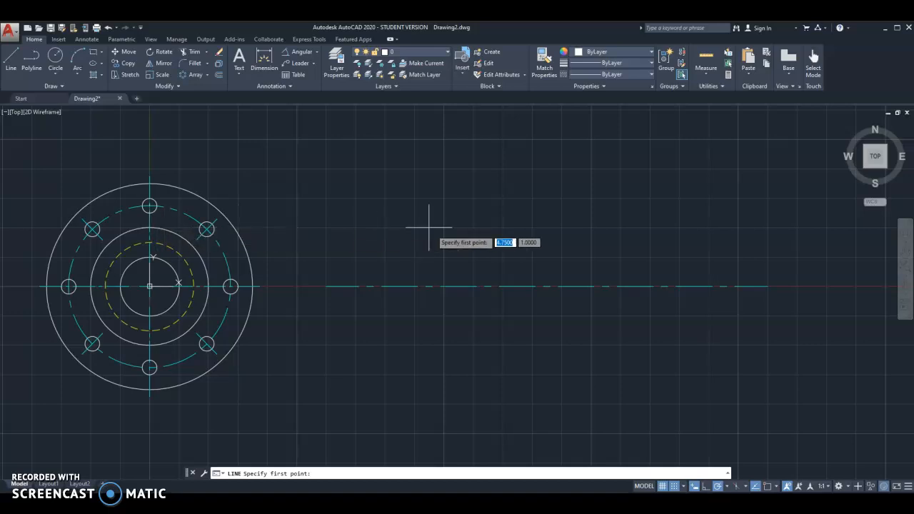
click(154, 227)
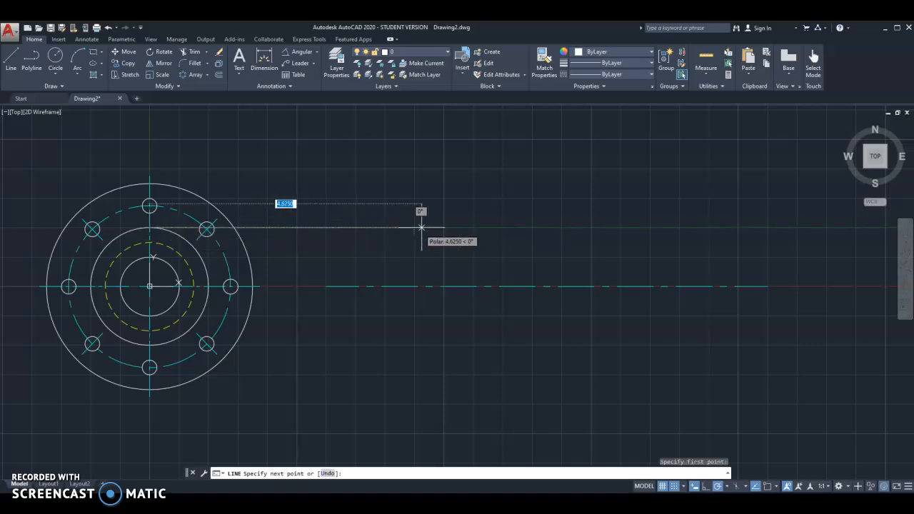
click(384, 227)
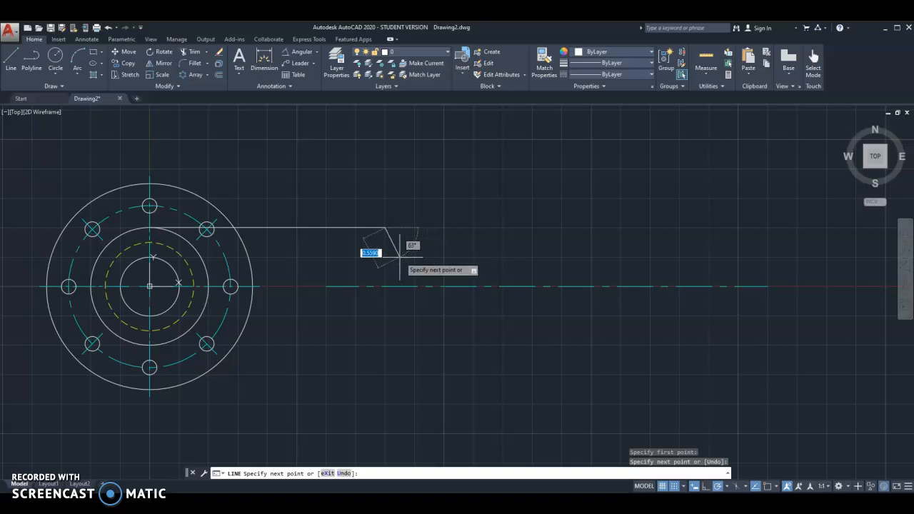
key(Escape)
- Draw a matching projection line from the middle solid circle's bottom, and join the right ends of both projection lines with a vertical line
click(11, 60)
click(154, 345)
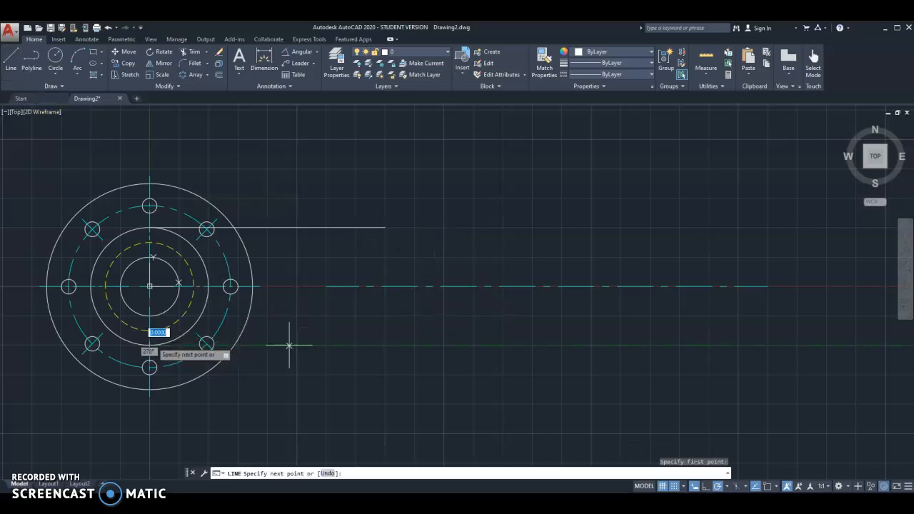
click(384, 344)
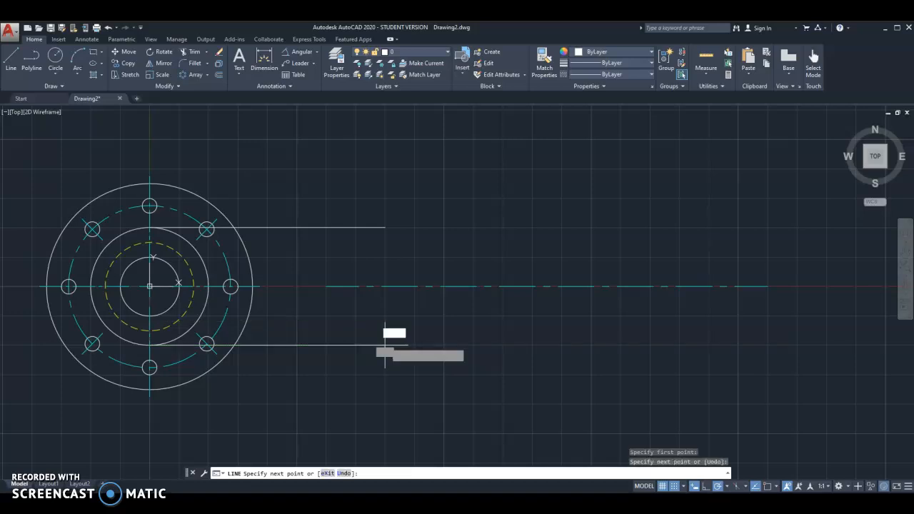
click(385, 227)
key(Escape)
key(Escape)
- Delete the two horizontal projection lines, keeping the vertical line across the second view's center line
click(326, 368)
click(296, 326)
click(302, 210)
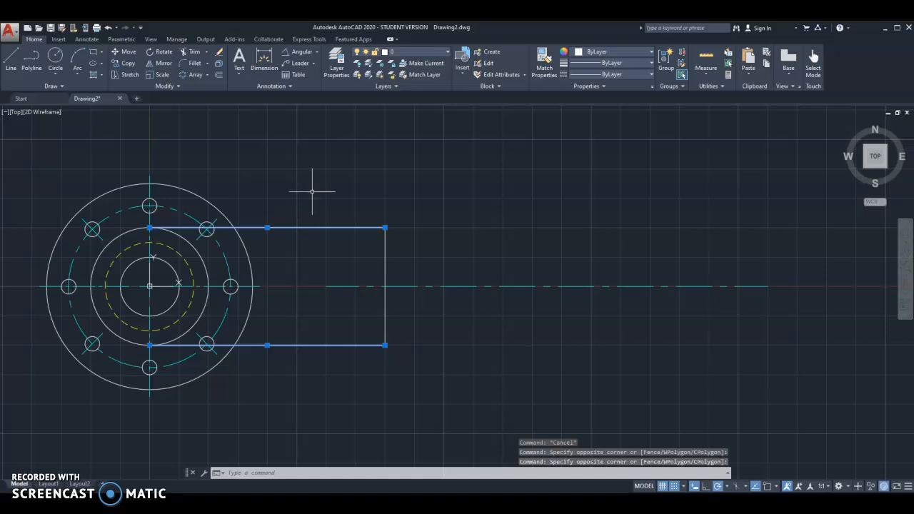
key(Delete)
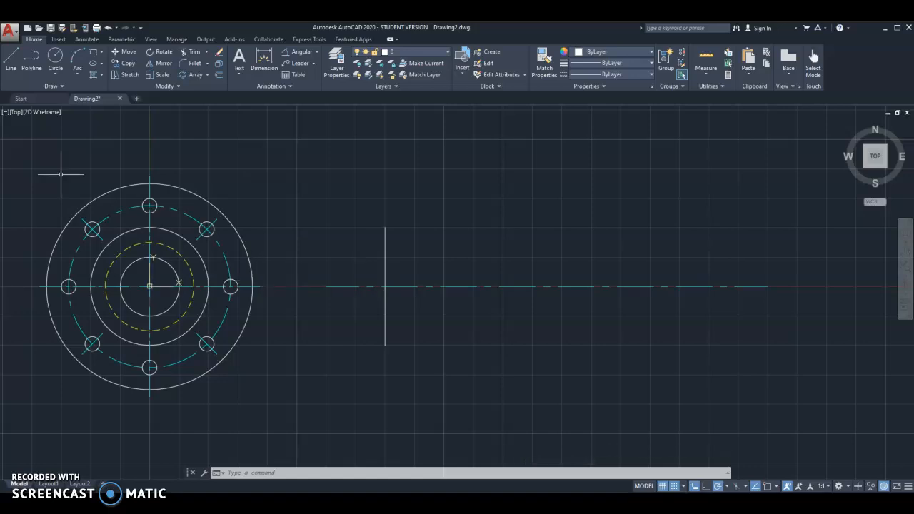
- Draw a 0.5-unit horizontal line to the right from the upper end of the vertical line
click(11, 59)
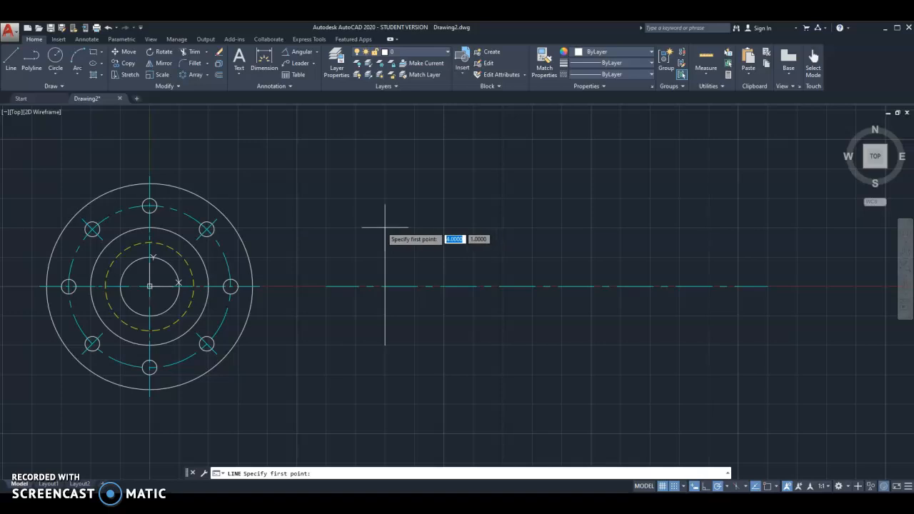
click(386, 227)
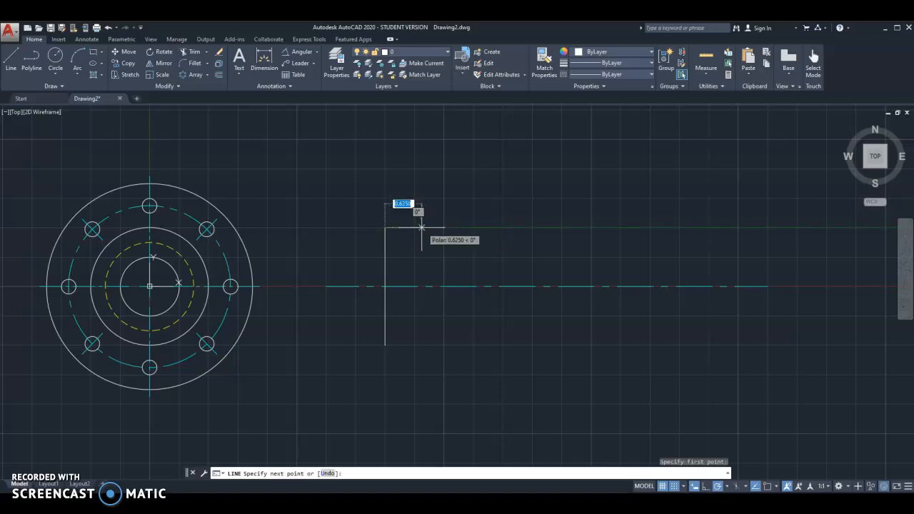
text(.5)
key(Return)
key(Escape)
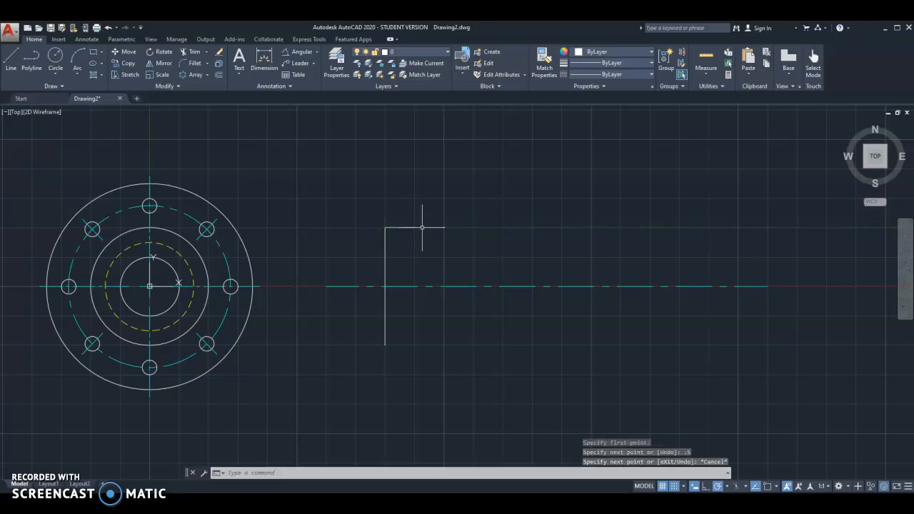
- Draw a horizontal projection line from the top of the outer circle to the right, past the side view's short horizontal line
click(11, 58)
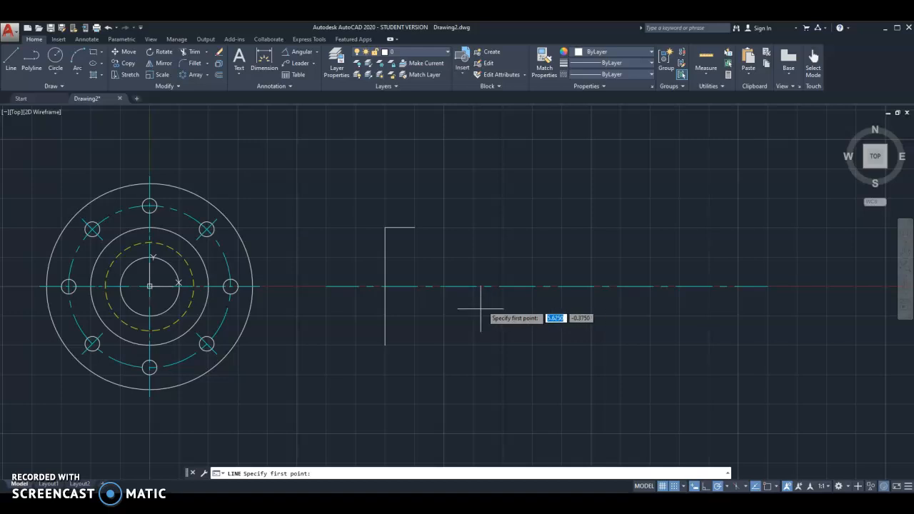
key(Escape)
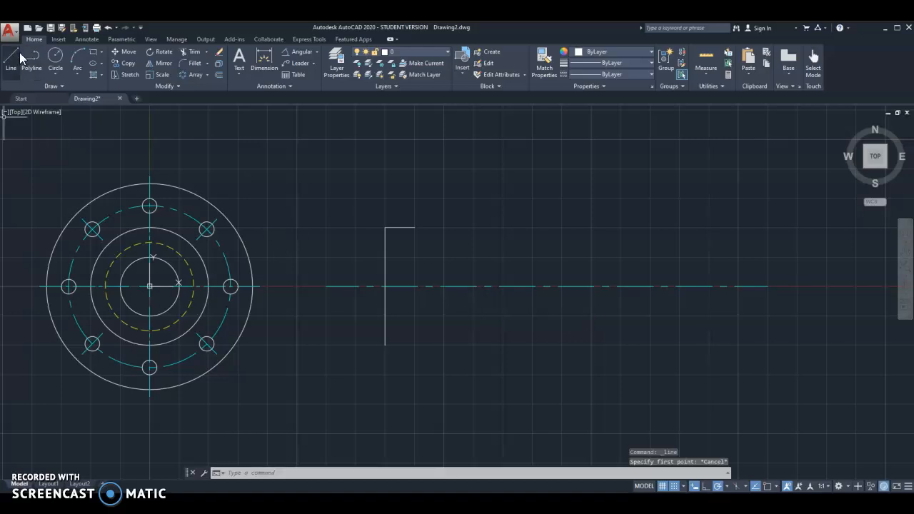
click(149, 184)
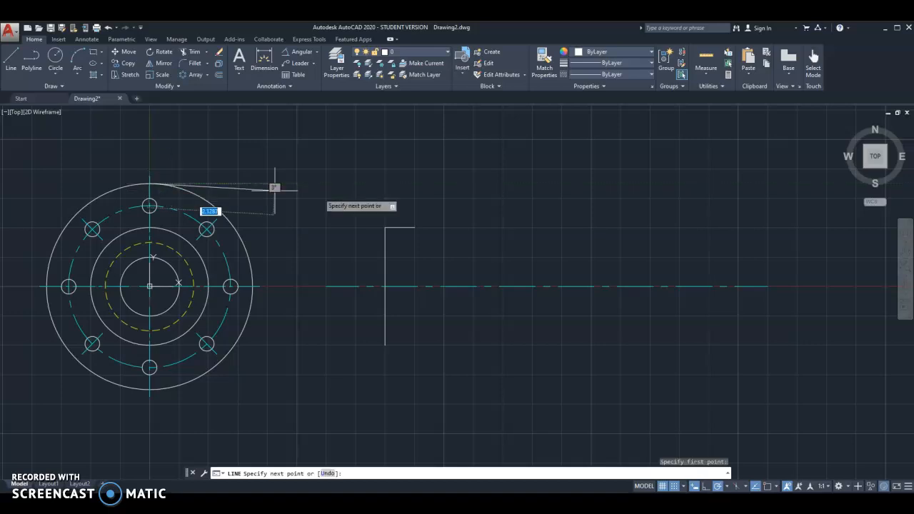
click(473, 183)
key(Escape)
key(Escape)
key(Escape)
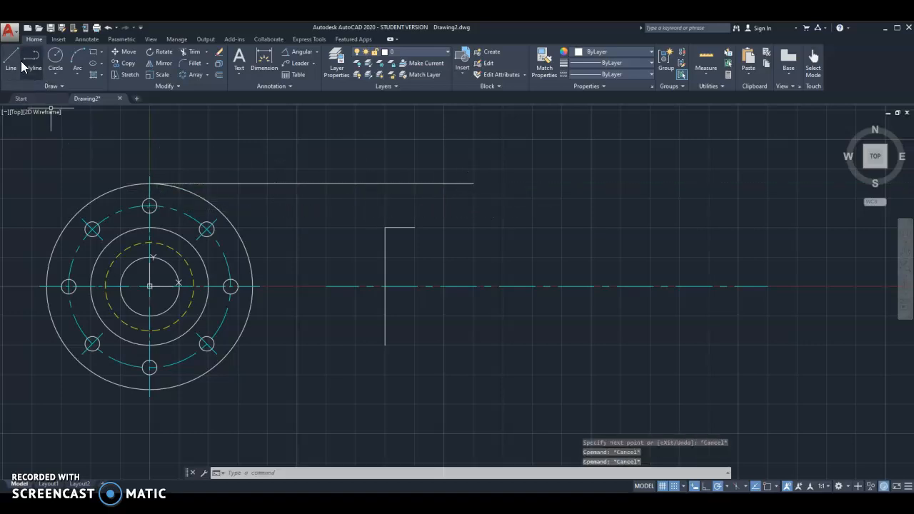
- Draw a vertical line from the right end of the 0.5-unit line up to the outer circle's projection line
click(14, 62)
click(414, 227)
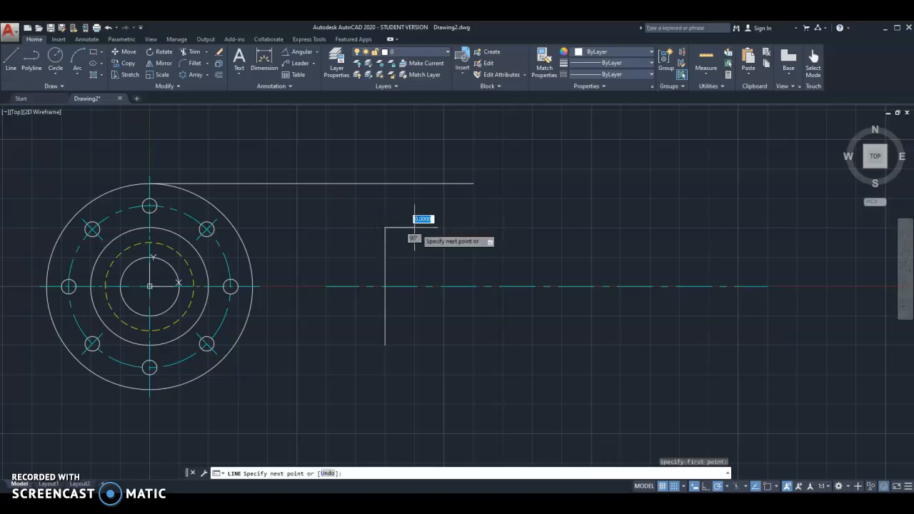
click(414, 183)
key(Escape)
key(Escape)
key(Escape)
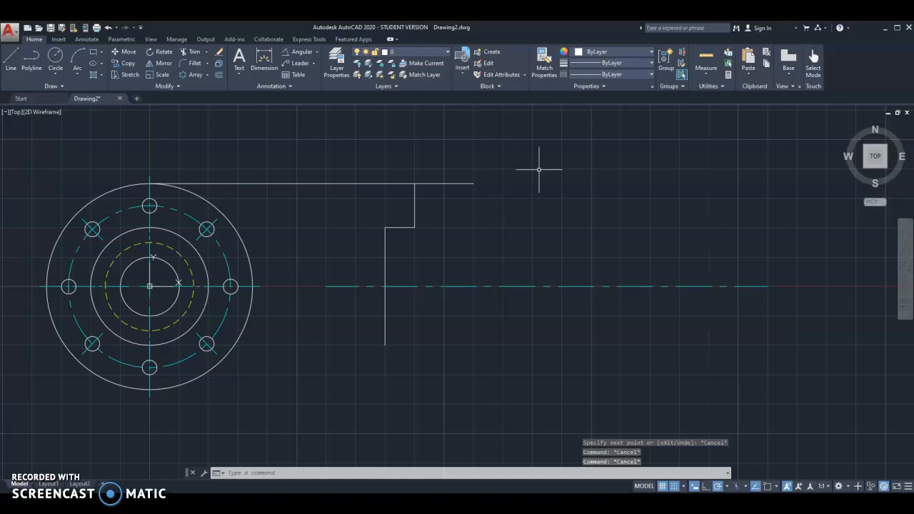
- Draw the flange's 0.25-unit top edge rightward from the upper corner, and its right edge straight down to the center line
key(Return)
scroll(506, 209, up, 4)
click(413, 183)
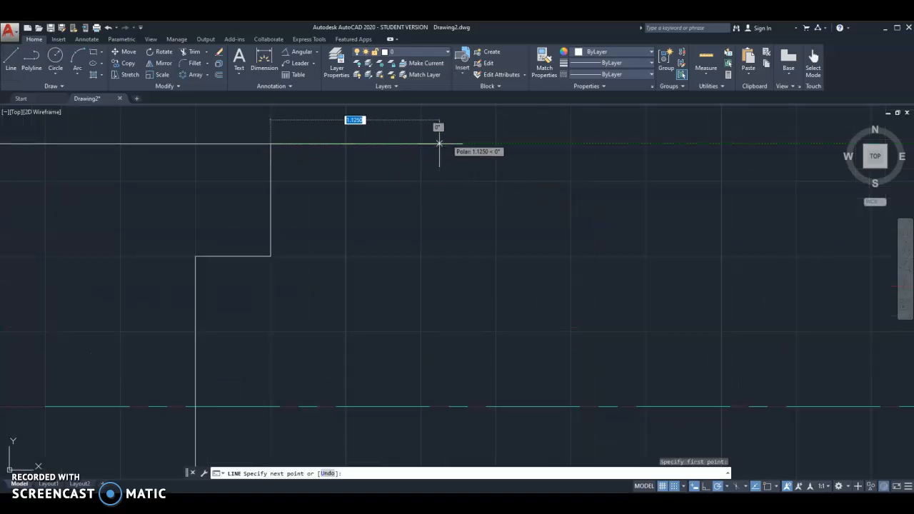
text(1.)
text(25)
key(Return)
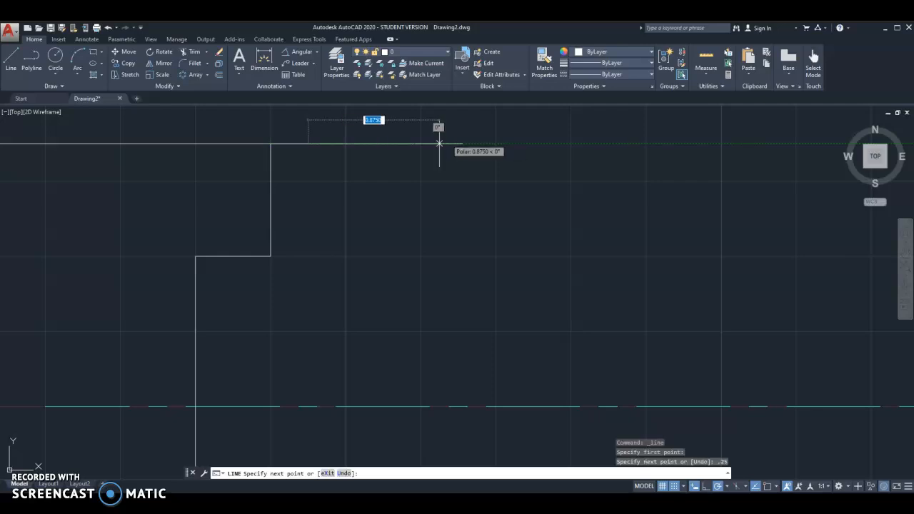
click(308, 407)
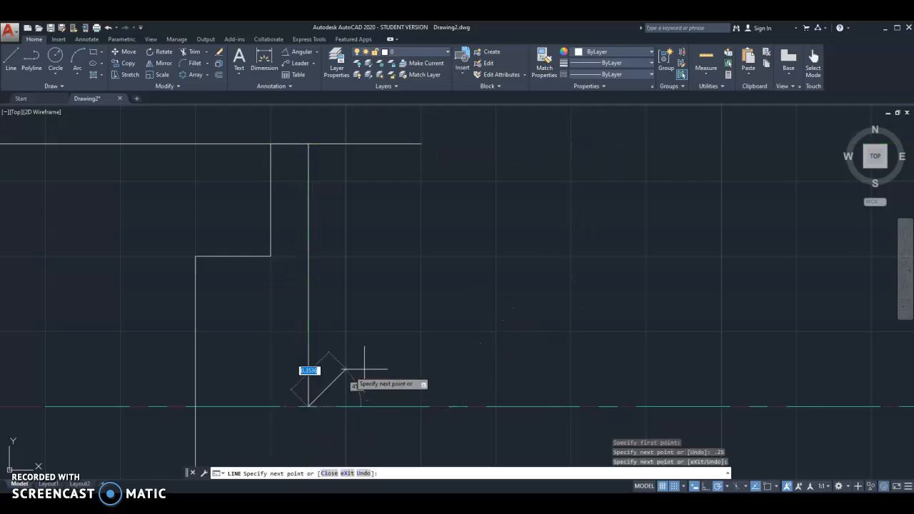
key(Escape)
key(Escape)
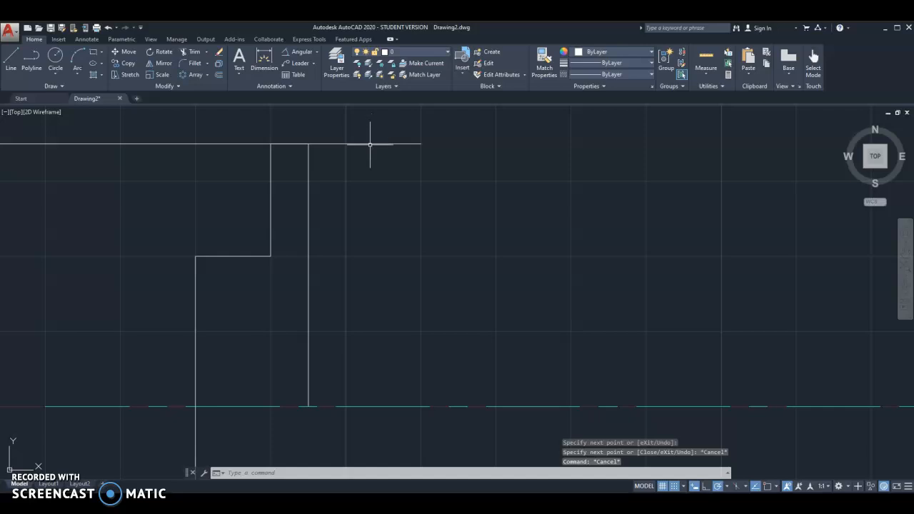
- Delete the outer circle's projection line and stretch the flange's left edge down to the center line
click(370, 144)
key(Delete)
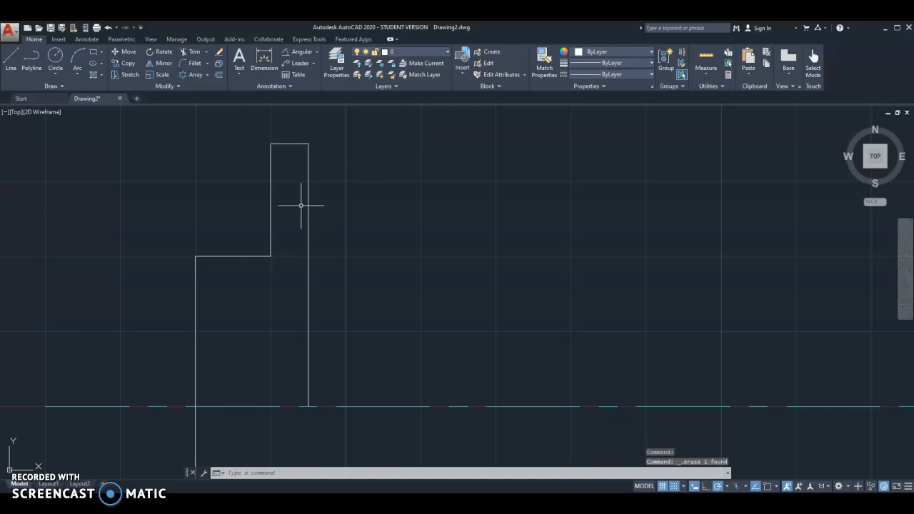
click(267, 200)
click(270, 256)
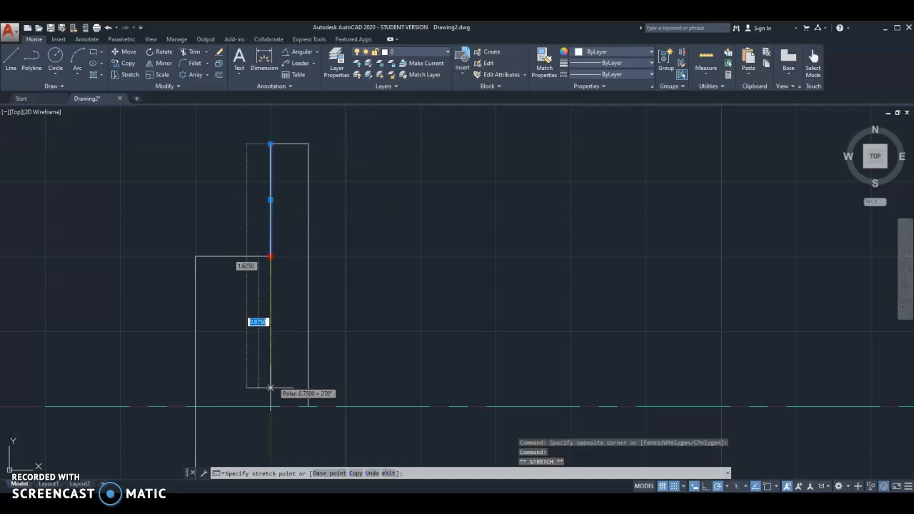
click(270, 406)
key(Escape)
key(Escape)
- Shorten the side view's leftmost vertical line so its lower end lies on the center line
scroll(339, 336, down, 2)
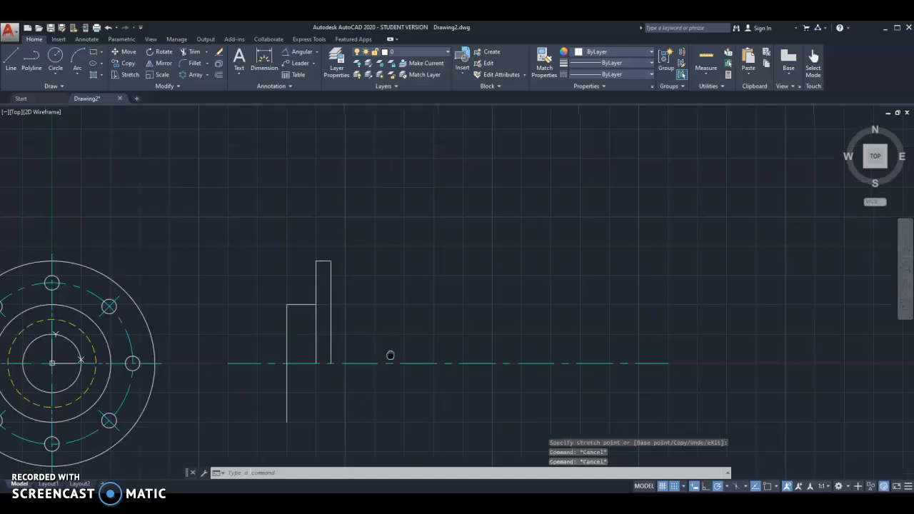
middle_drag(391, 355, 484, 308)
click(398, 376)
click(348, 352)
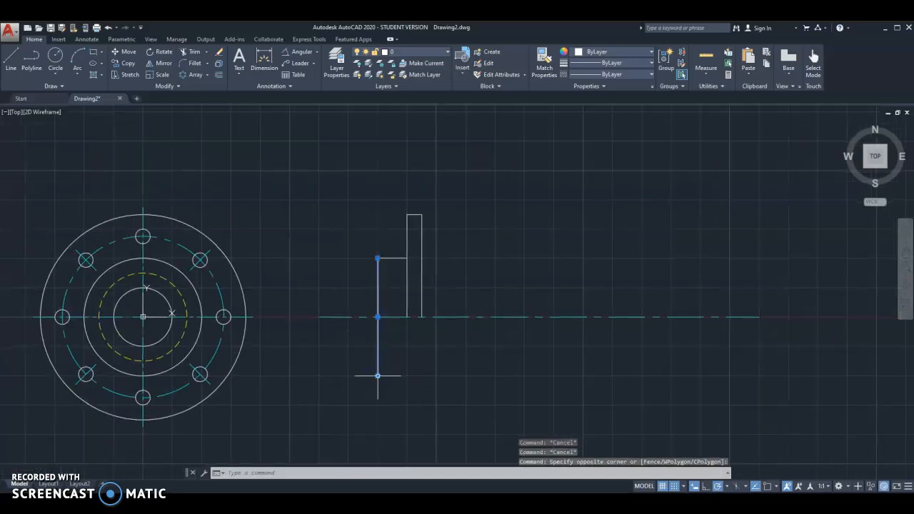
scroll(377, 376, up, 3)
click(372, 399)
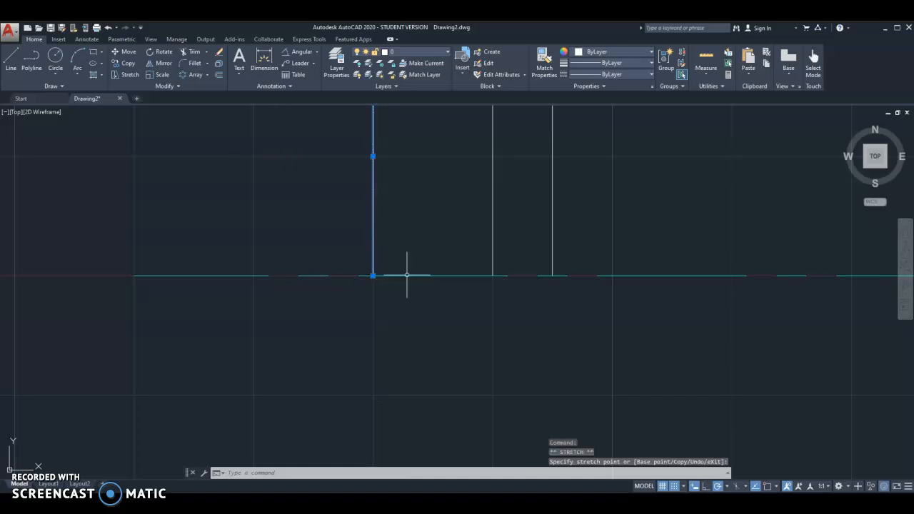
key(Escape)
key(Escape)
- Draw a 1.5-unit horizontal line rightward from the flange's right edge at the left hub's height, and close it vertically down to the center line
scroll(479, 308, down, 3)
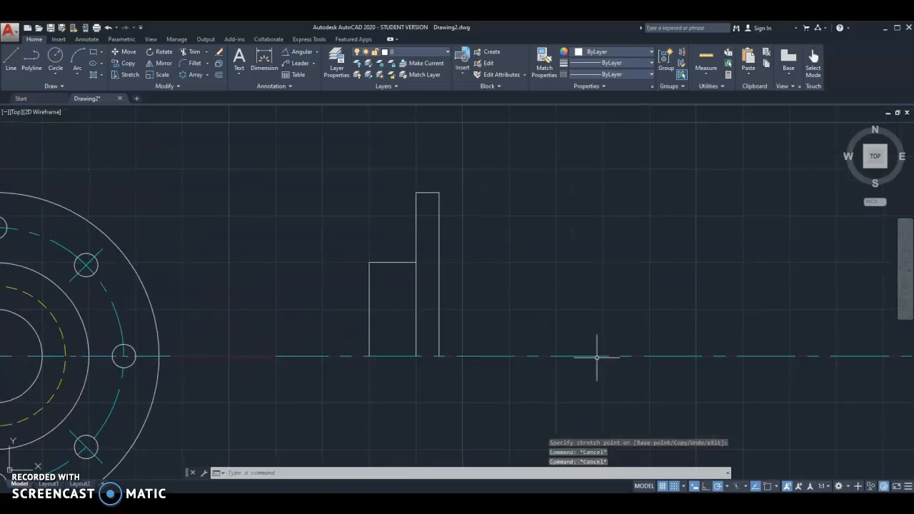
click(11, 61)
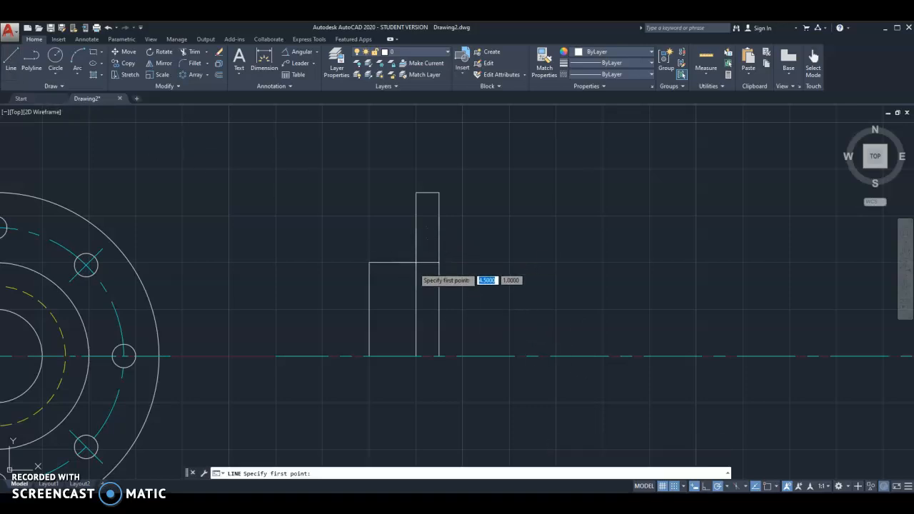
click(439, 262)
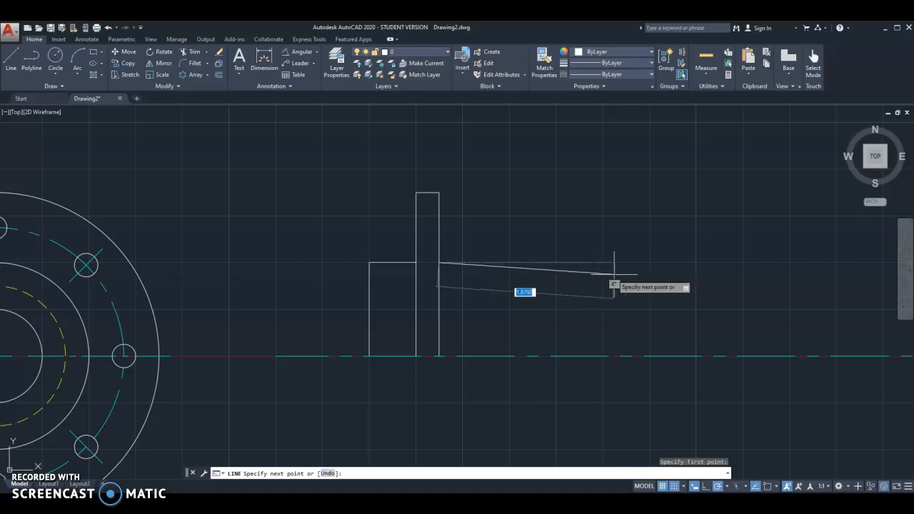
text(1)
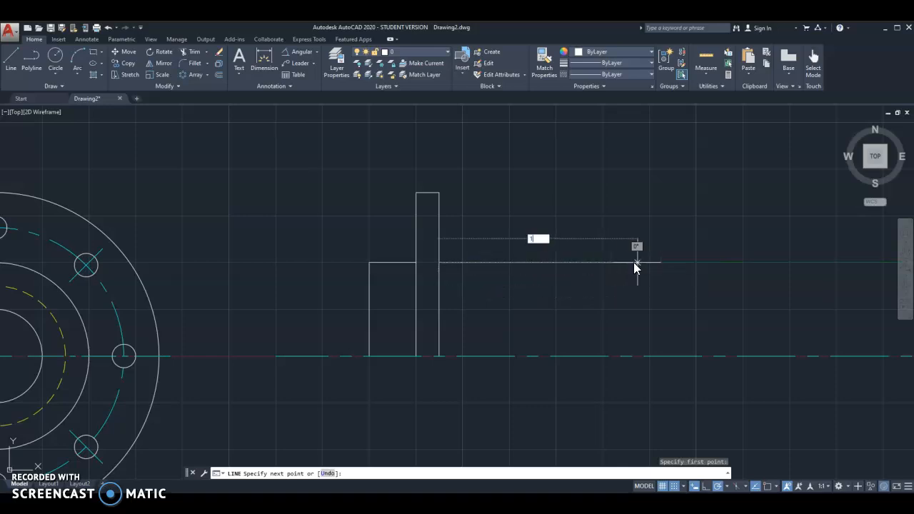
text(.5)
key(Return)
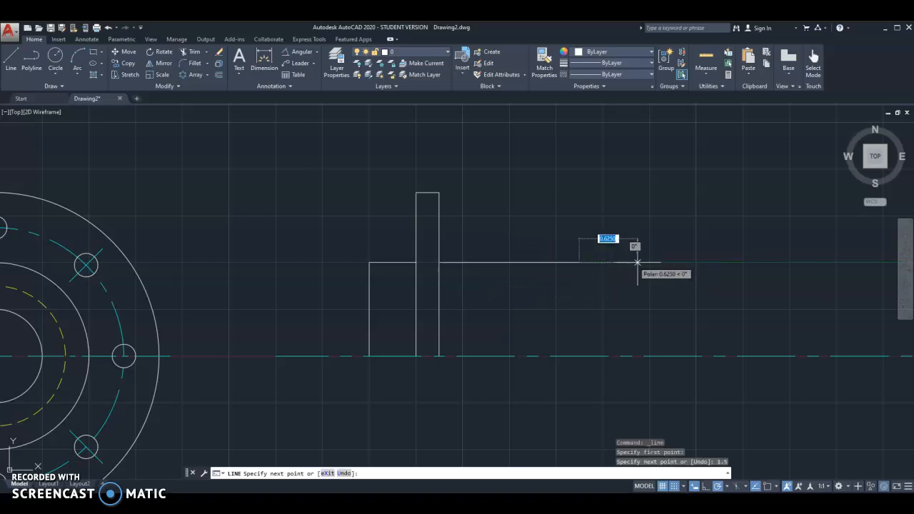
click(579, 355)
key(Escape)
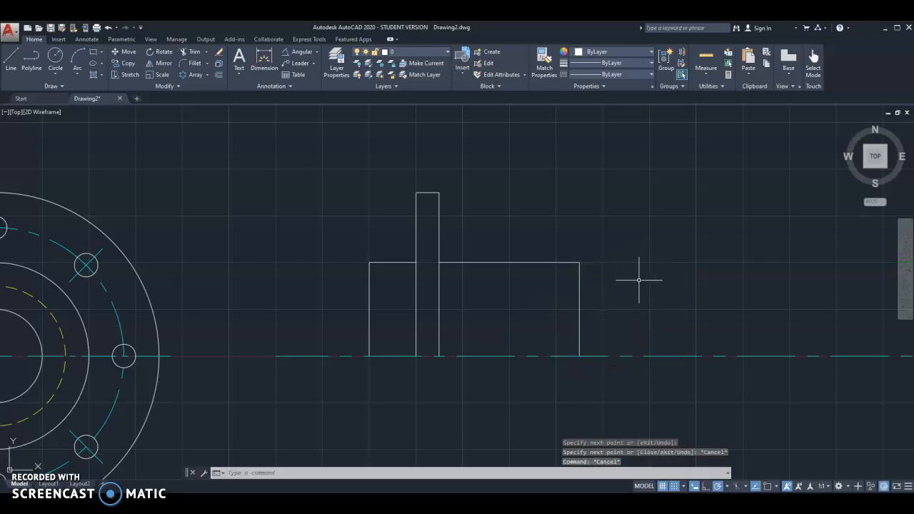
- Project a horizontal line from the top of the dashed circle across the side view to beyond its rightmost edge
middle_drag(653, 286, 562, 242)
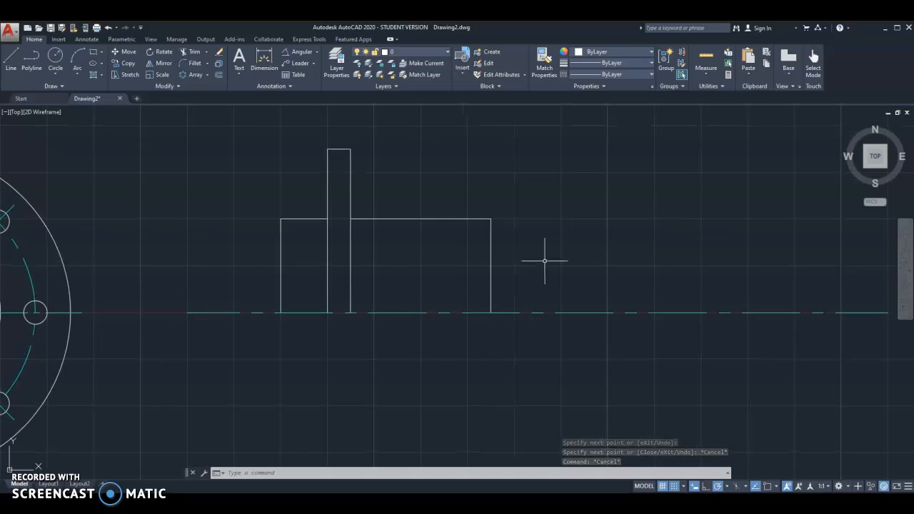
scroll(567, 267, down, 2)
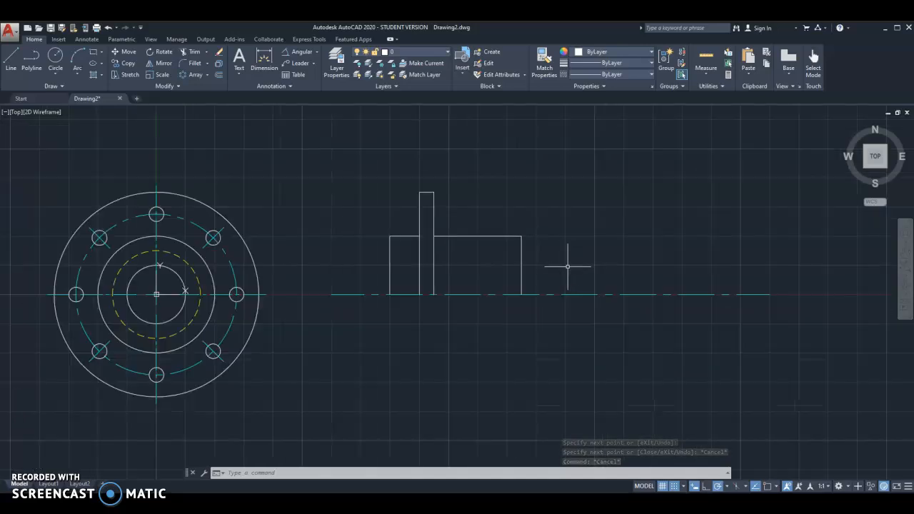
click(11, 61)
click(157, 250)
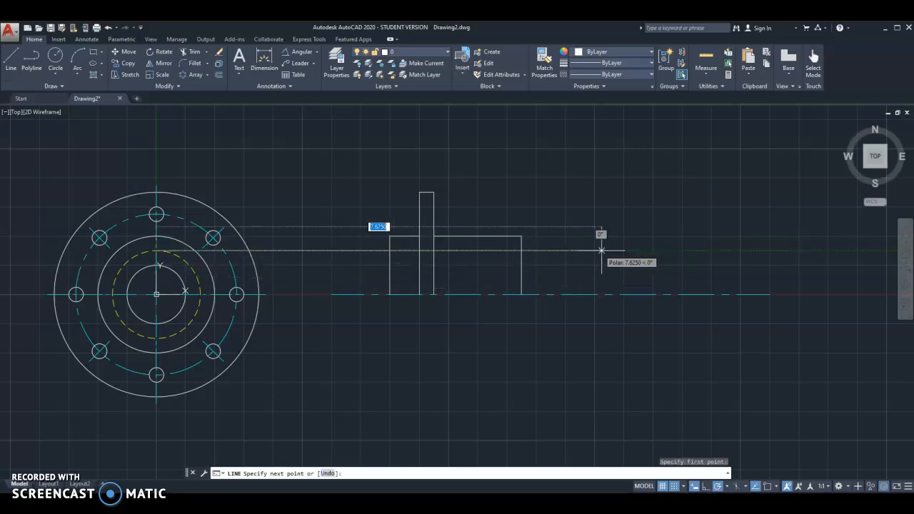
click(594, 250)
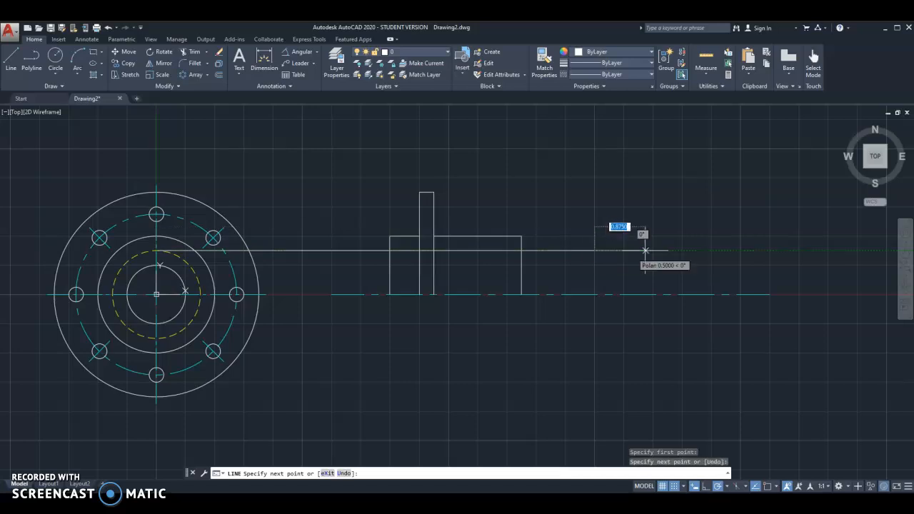
key(Escape)
key(Escape)
key(Escape)
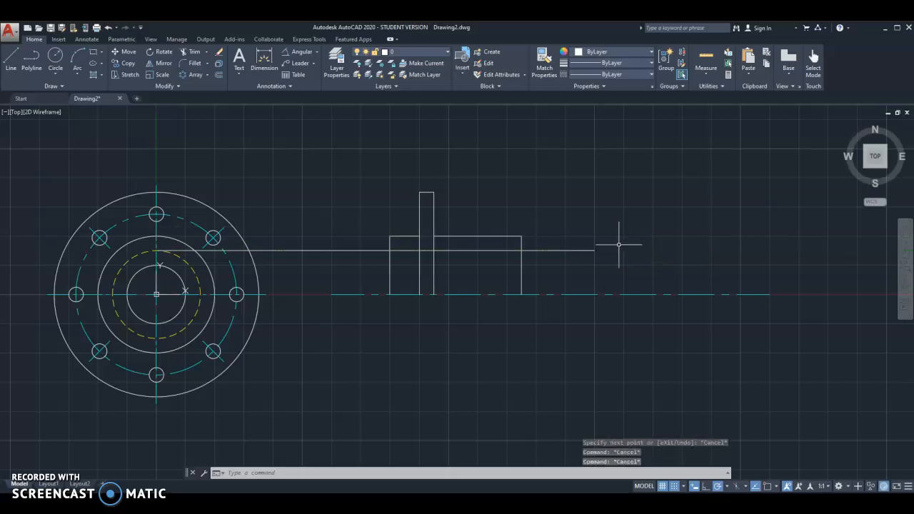
- Draw a 1-unit horizontal line rightward from the side view's upper-right corner, and drop a vertical line from its end to the projection line
click(13, 61)
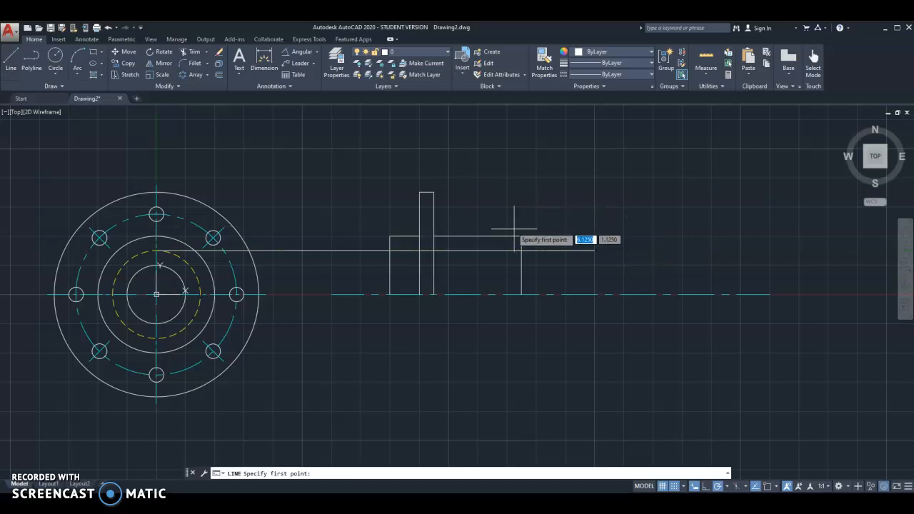
click(521, 236)
text(1)
key(Return)
scroll(549, 235, up, 4)
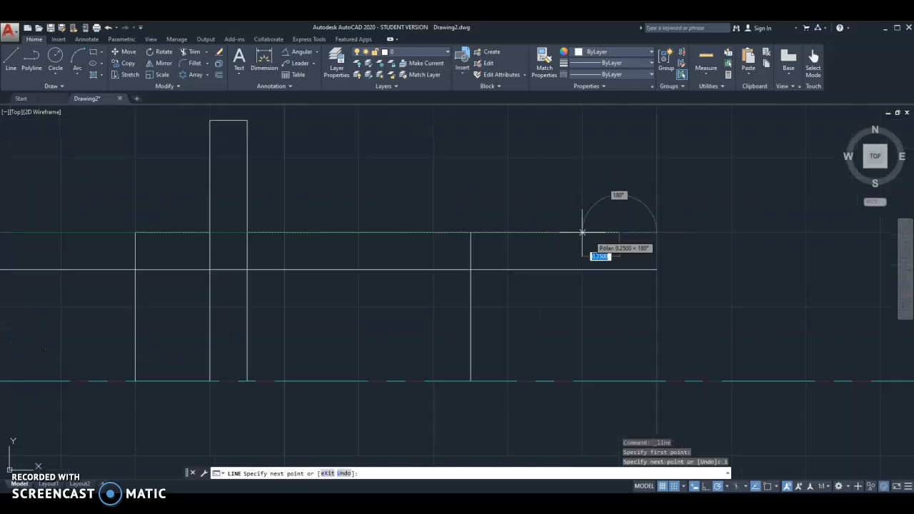
click(617, 271)
key(Escape)
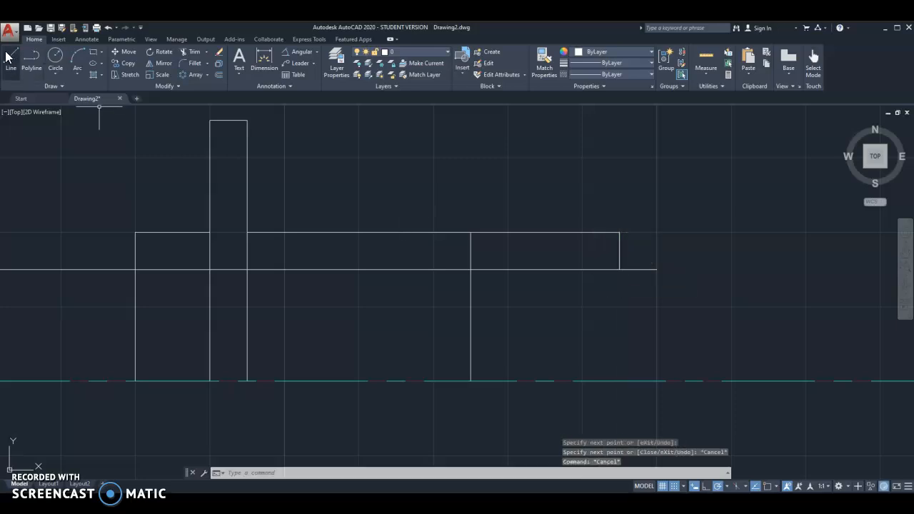
- Draw the taper as a sloped line from the short vertical's lower end to the hub's upper-right corner
click(10, 63)
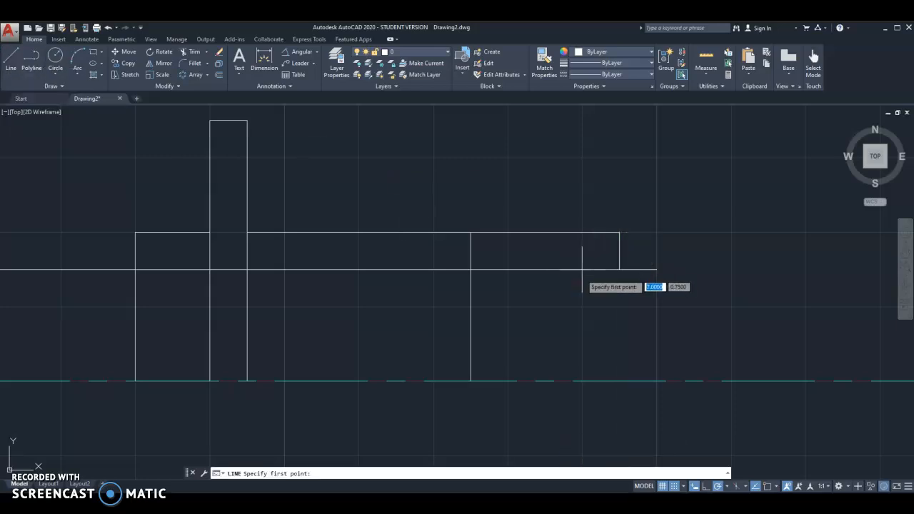
click(619, 269)
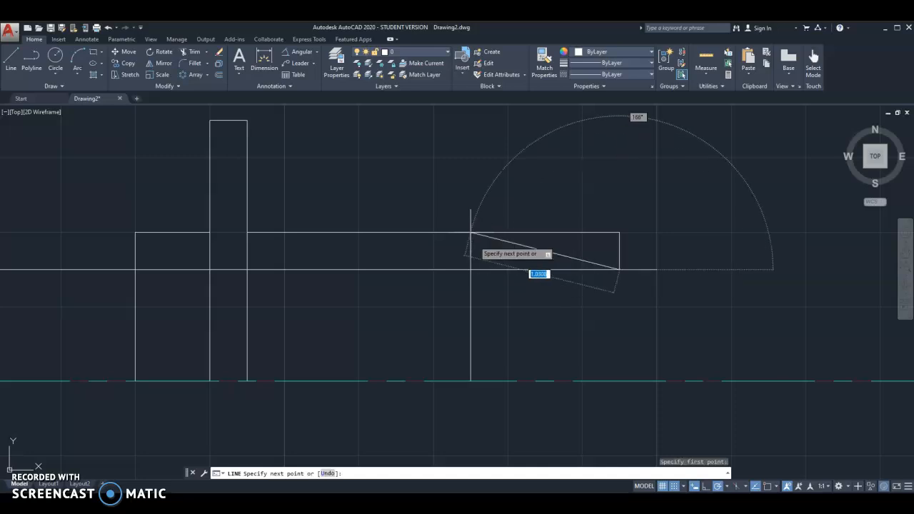
key(Escape)
- Delete the two helper lines above the taper and the dashed circle's projection line
click(651, 243)
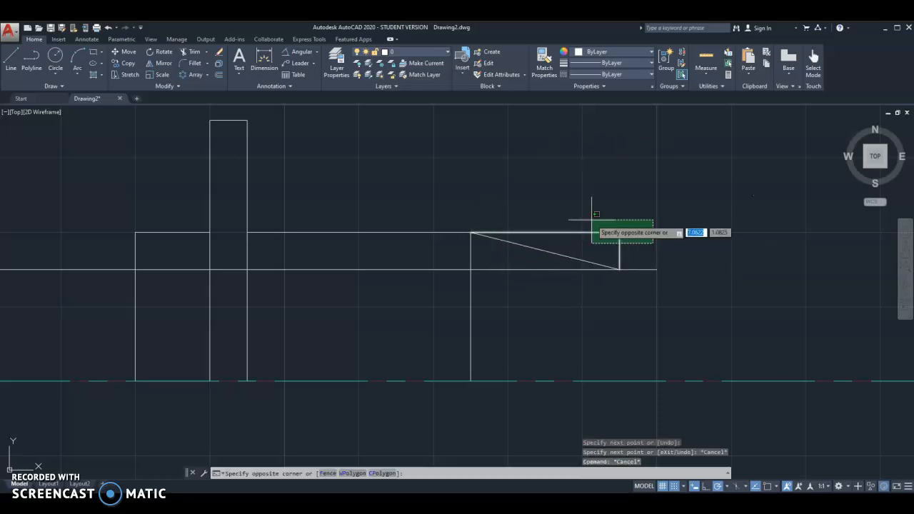
click(588, 219)
key(Delete)
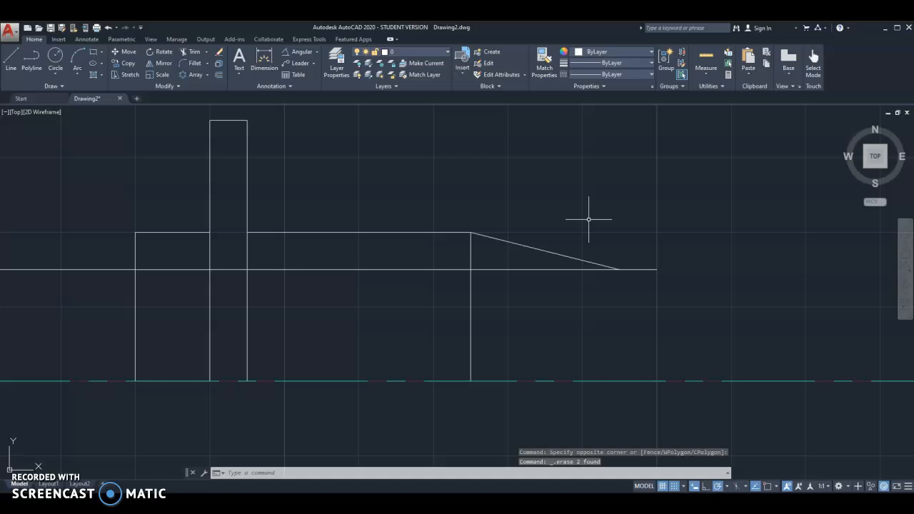
click(649, 269)
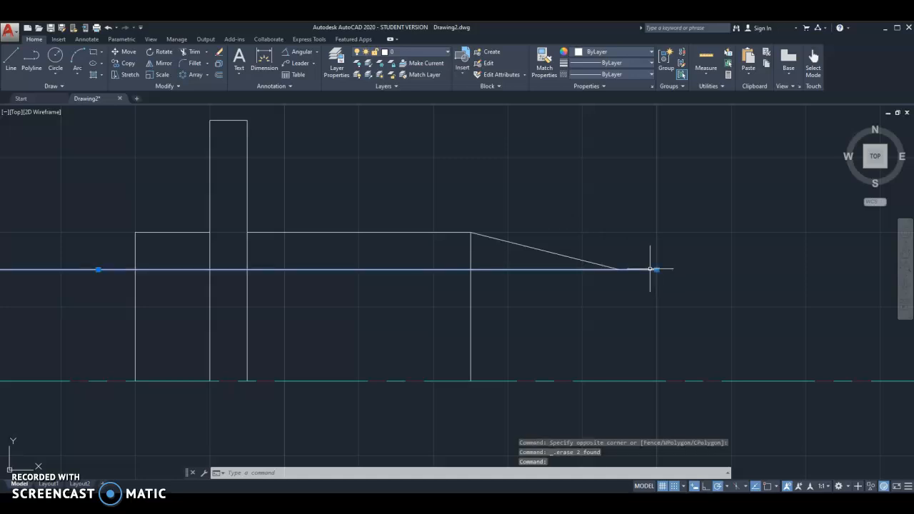
key(Delete)
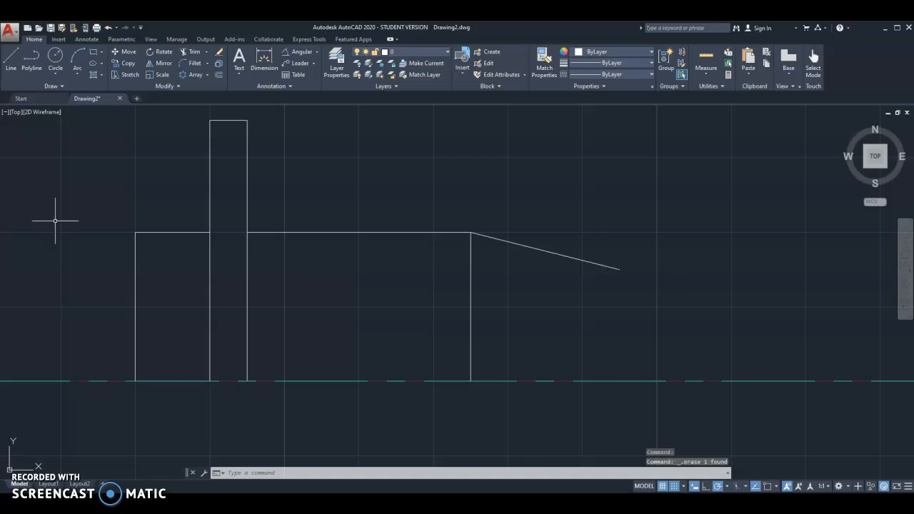
- Close the tapered end with a vertical line from the taper's lower end down to the center line
click(11, 61)
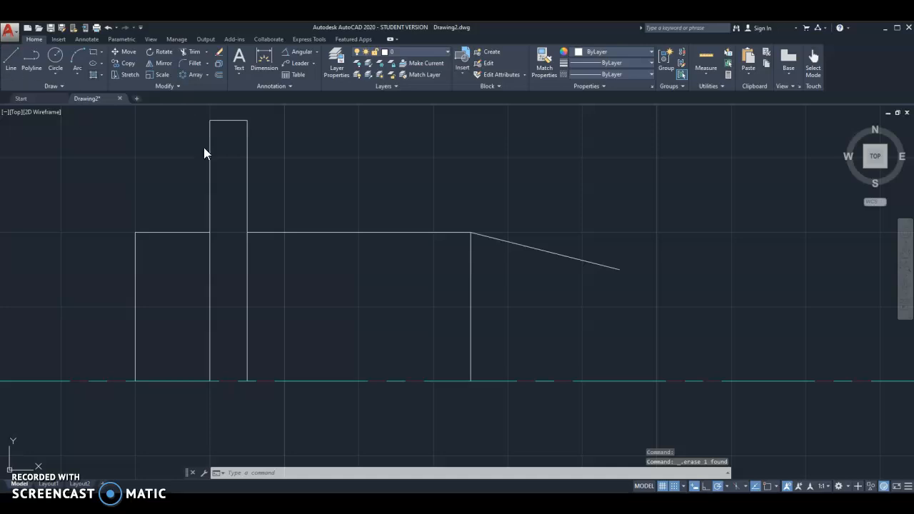
click(619, 269)
click(619, 381)
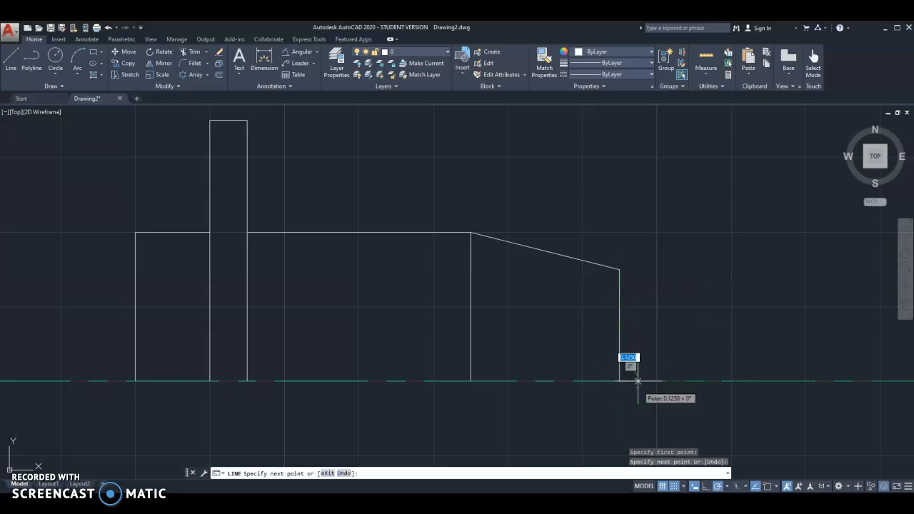
key(Escape)
key(Escape)
- On the hidden layer, draw a horizontal line from the top of the innermost circle to the side view's rightmost edge
scroll(598, 399, down, 2)
middle_drag(535, 384, 697, 325)
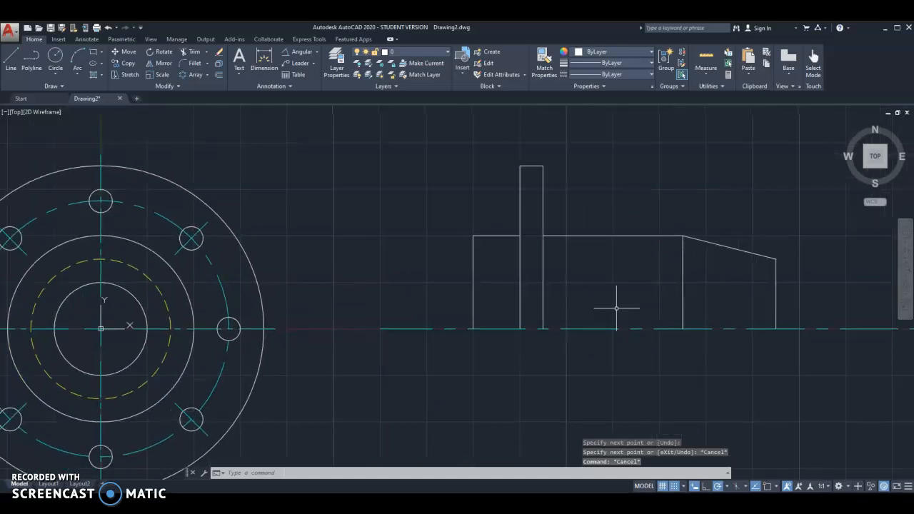
click(446, 50)
click(408, 97)
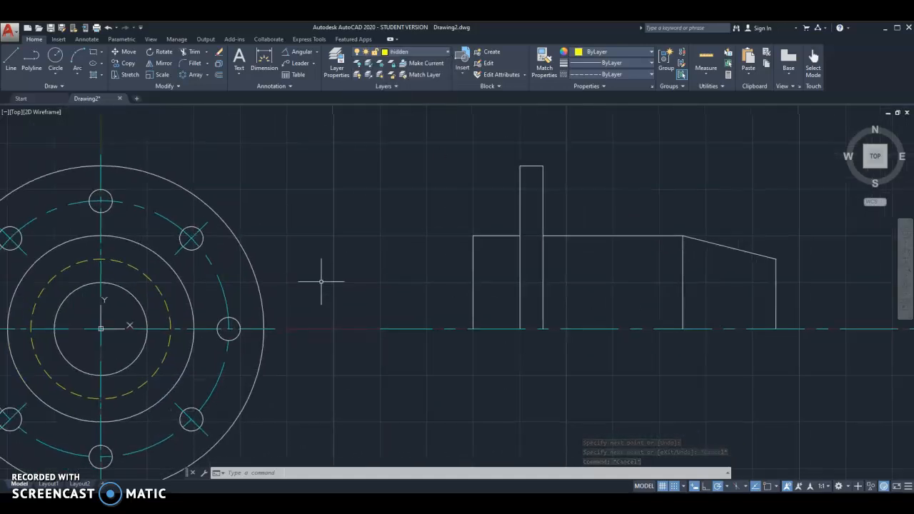
click(16, 61)
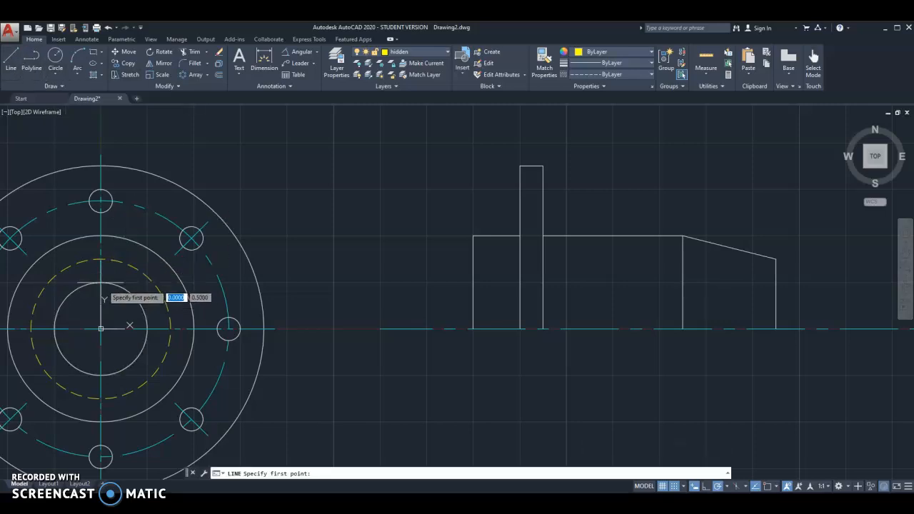
click(101, 282)
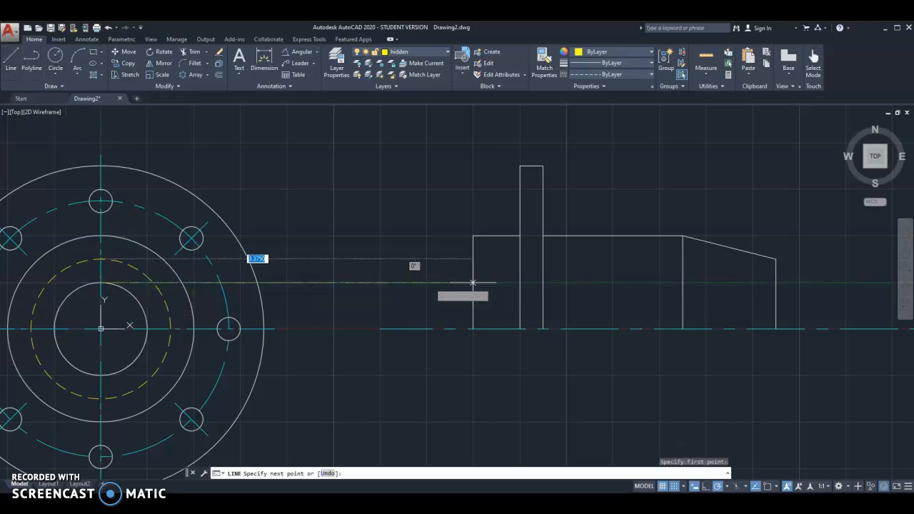
click(775, 283)
key(Escape)
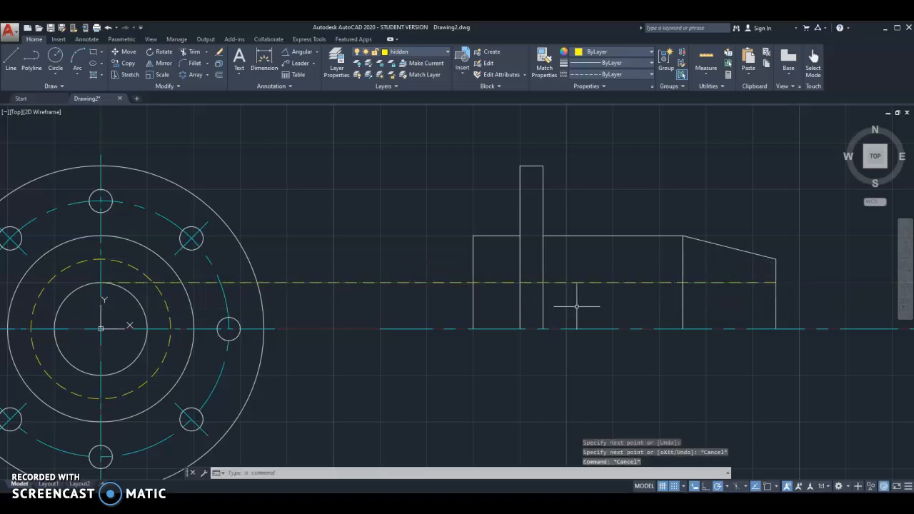
- Shorten the hidden bore line so its left end lies on the side view's leftmost vertical edge
click(591, 282)
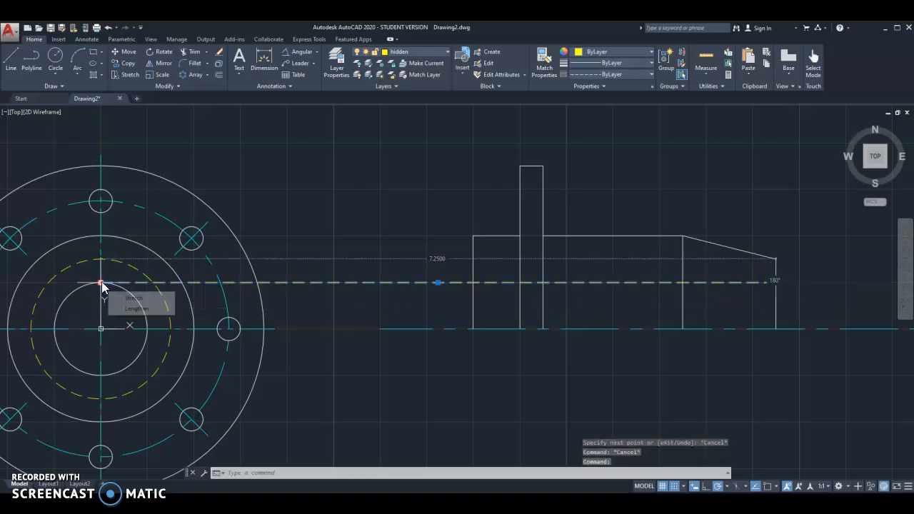
click(101, 282)
click(473, 283)
key(Escape)
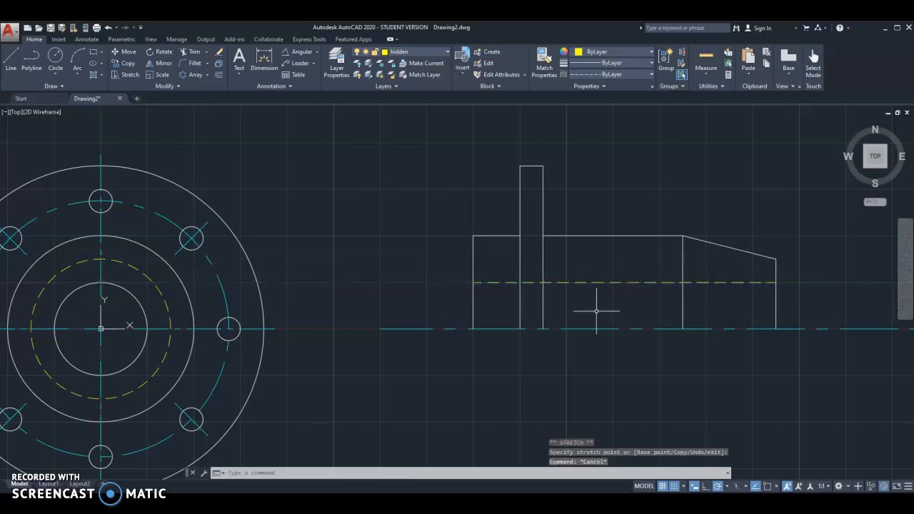
key(Escape)
- Shorten the side view's center line, pulling its right end in 2.5 units and its left end closer to the part
scroll(673, 343, down, 2)
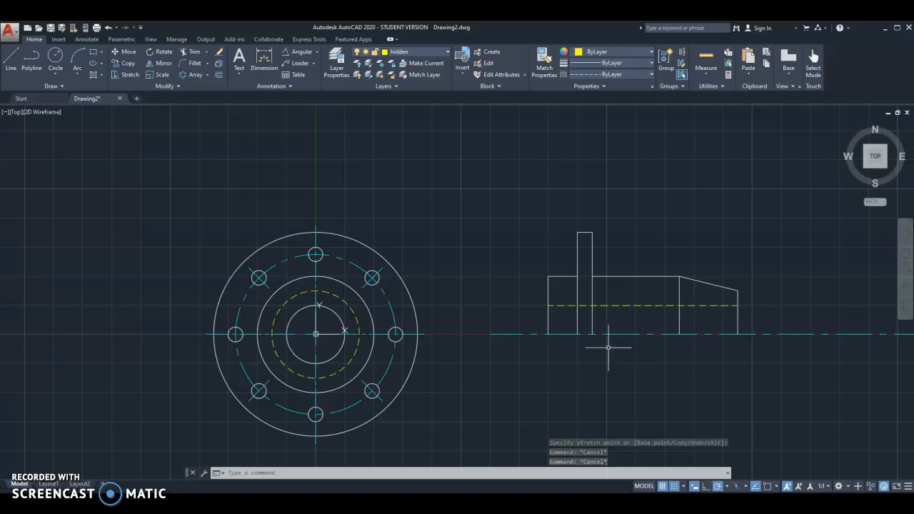
middle_drag(701, 339, 515, 332)
click(770, 353)
click(711, 308)
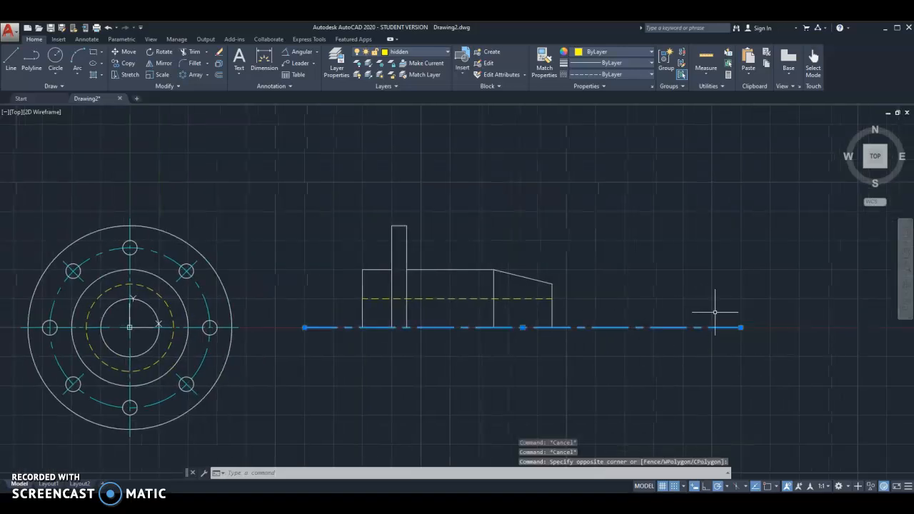
click(740, 328)
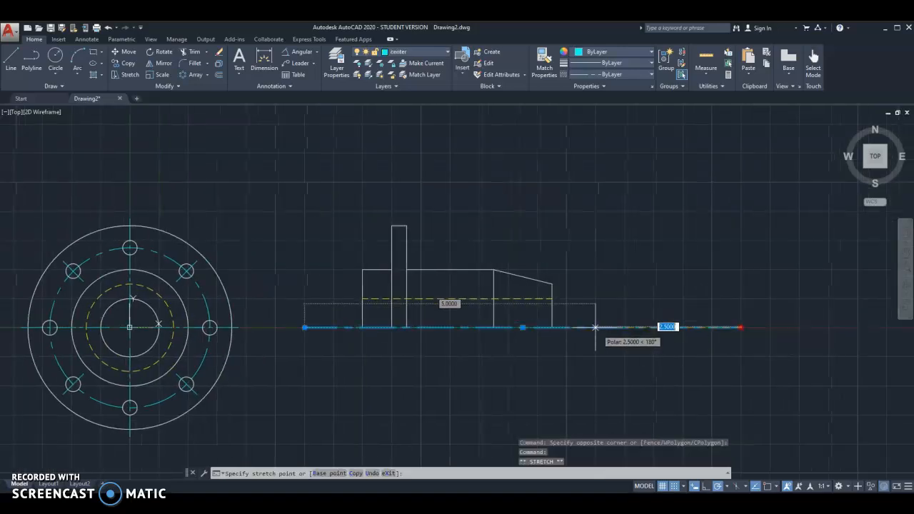
scroll(307, 331, up, 2)
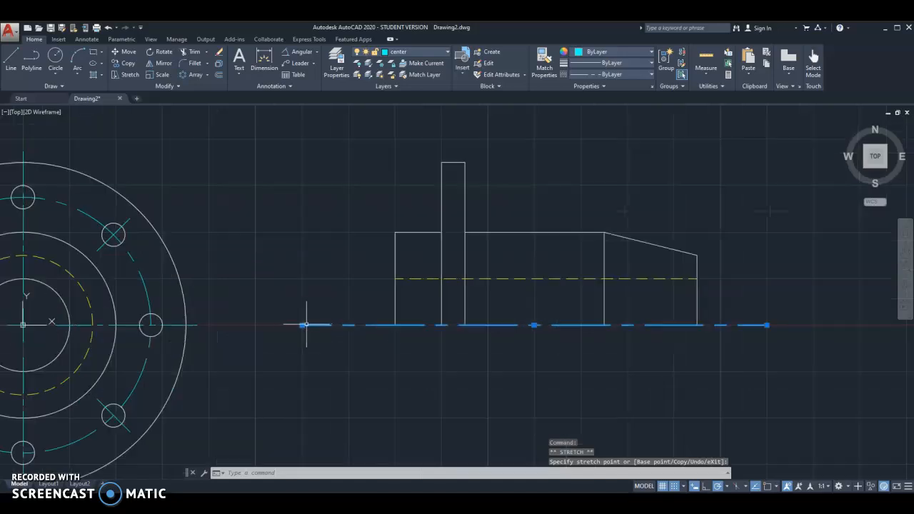
click(302, 325)
click(349, 326)
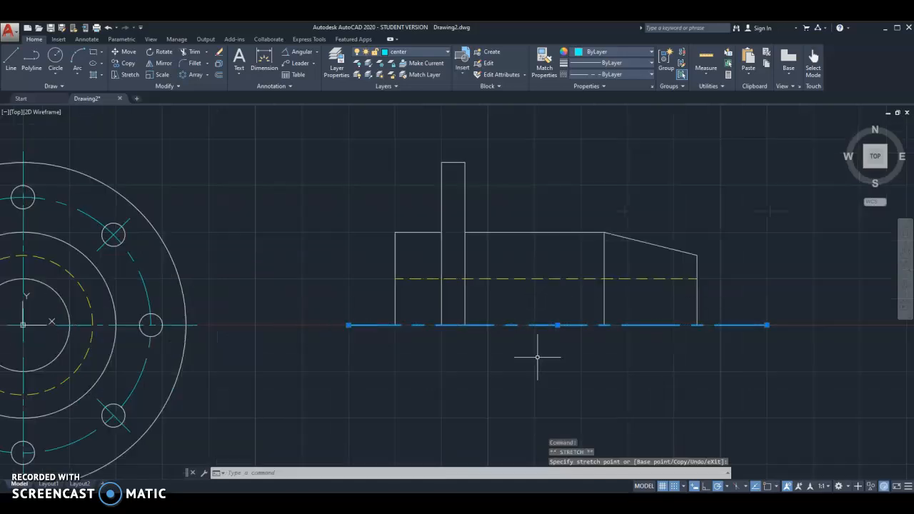
key(Escape)
key(Escape)
key(Escape)
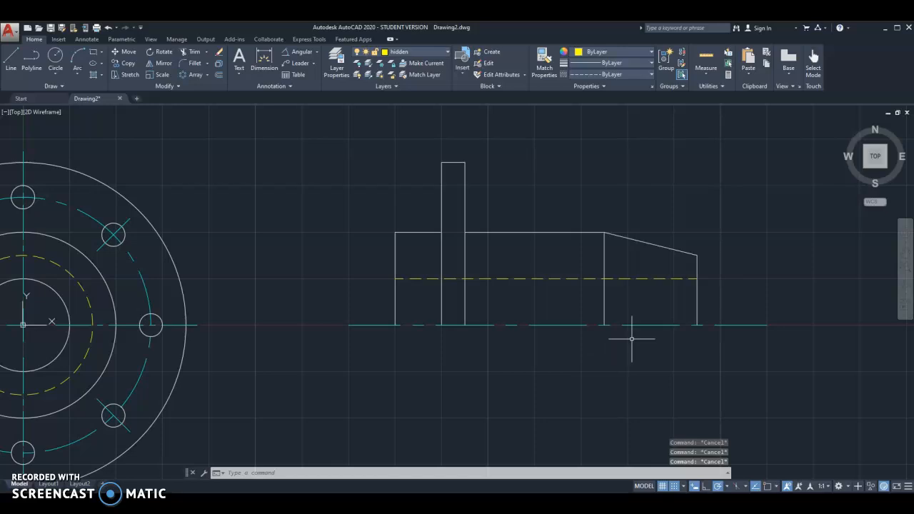
- On the center layer, draw a horizontal line from the top bolt hole's center to just past the flange's right edge
scroll(631, 338, down, 2)
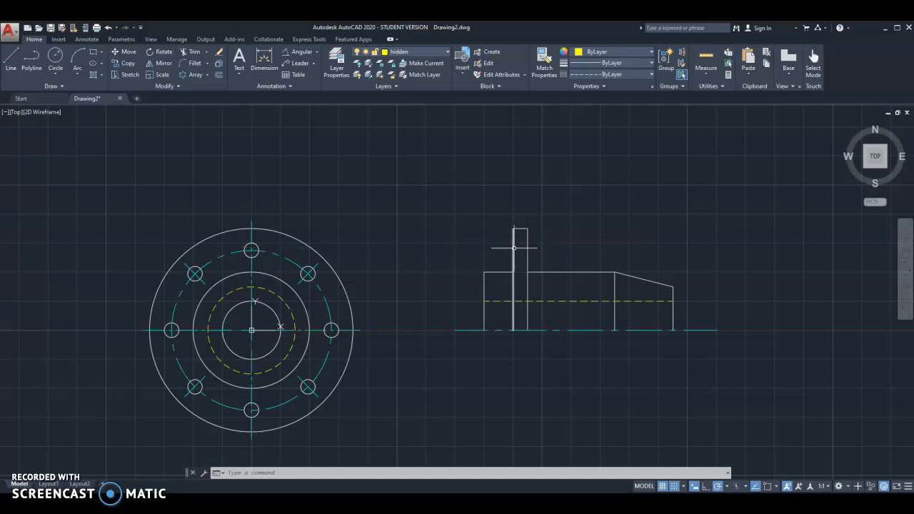
click(10, 59)
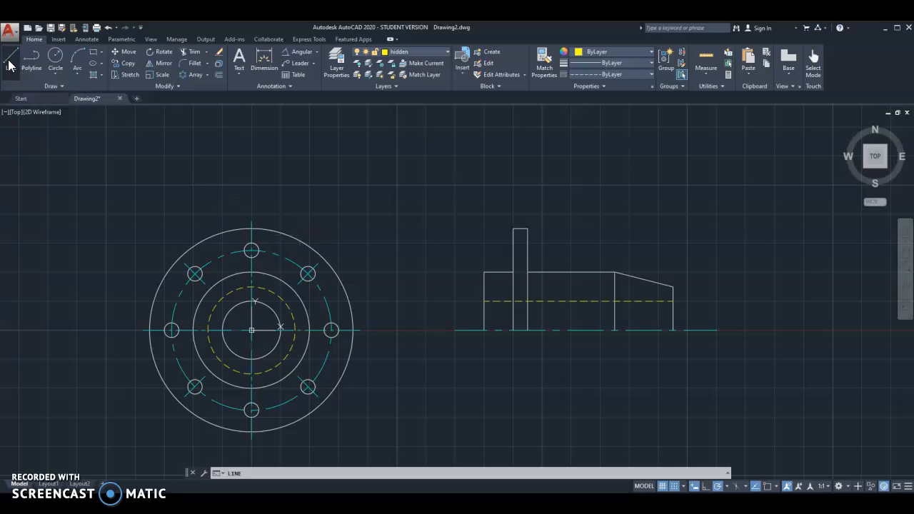
click(436, 54)
click(407, 73)
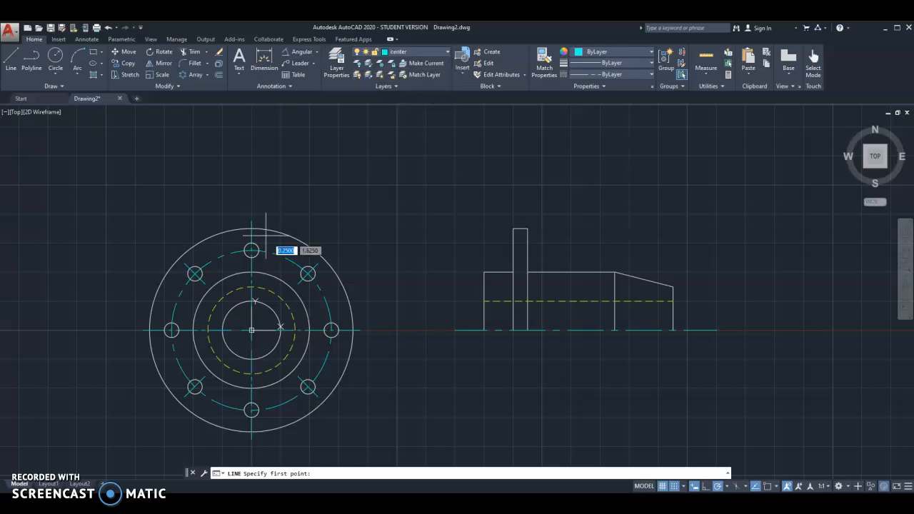
click(10, 58)
scroll(286, 241, up, 2)
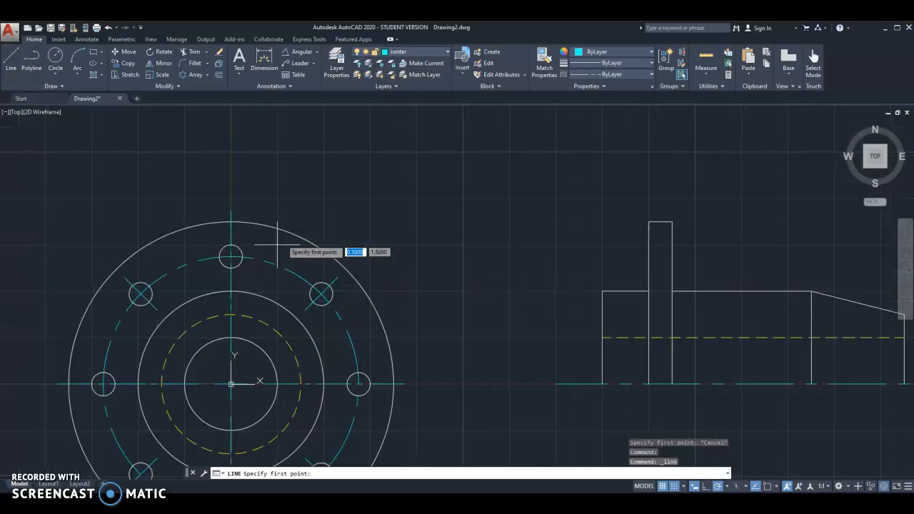
click(230, 256)
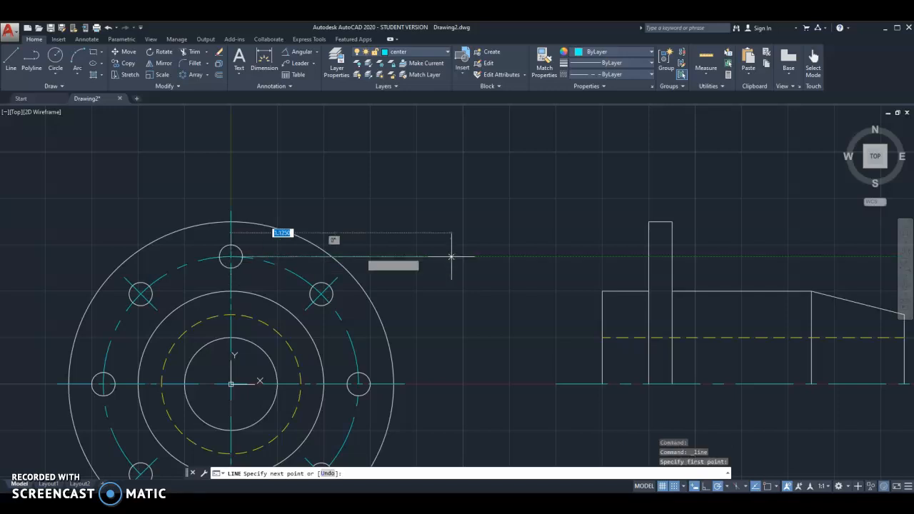
click(695, 257)
key(Escape)
key(Escape)
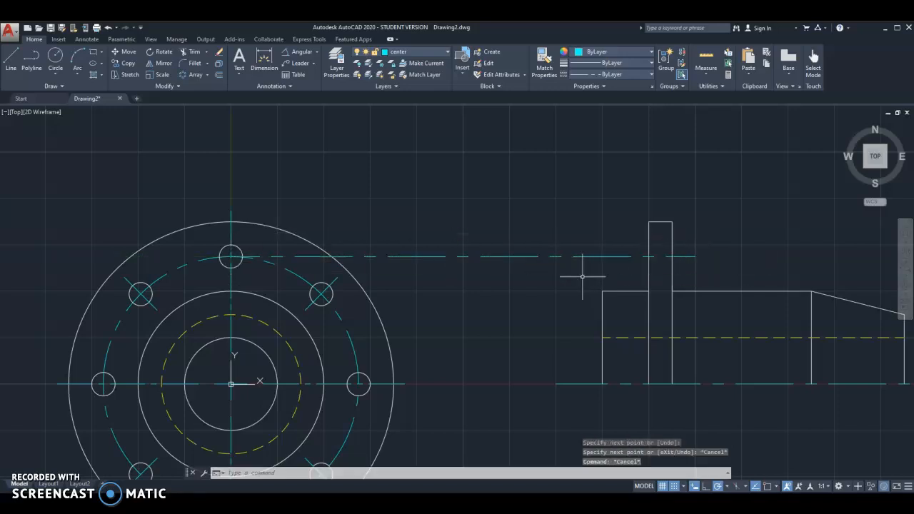
- On the hidden layer, draw a horizontal line from the top of the uppermost bolt hole to the flange's right edge
click(428, 54)
click(402, 98)
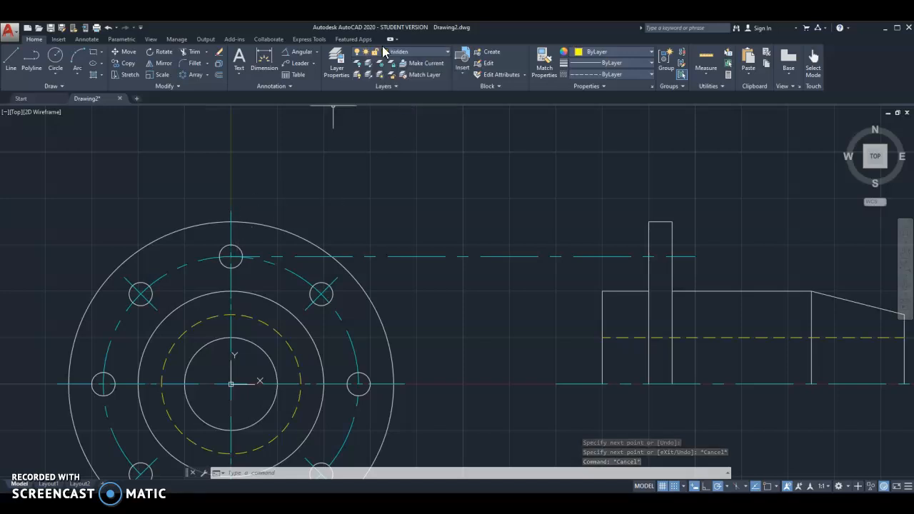
click(11, 60)
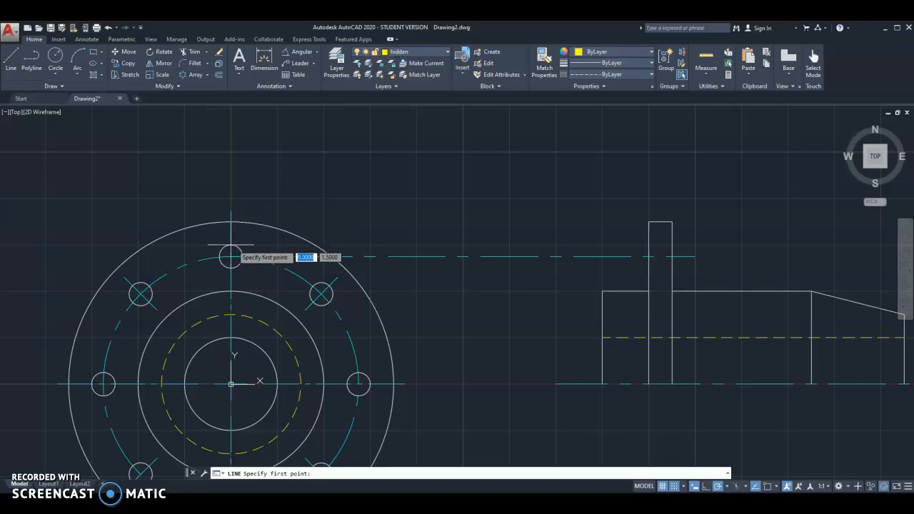
click(230, 245)
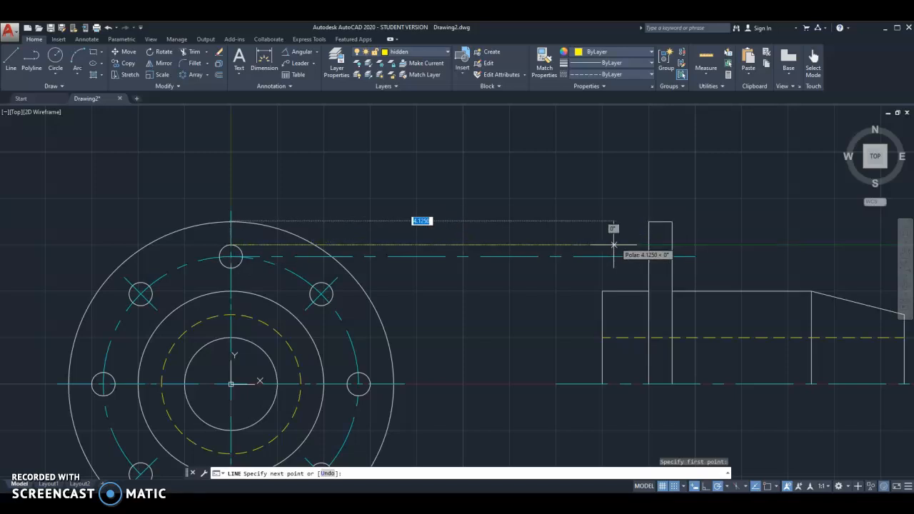
click(671, 245)
key(Return)
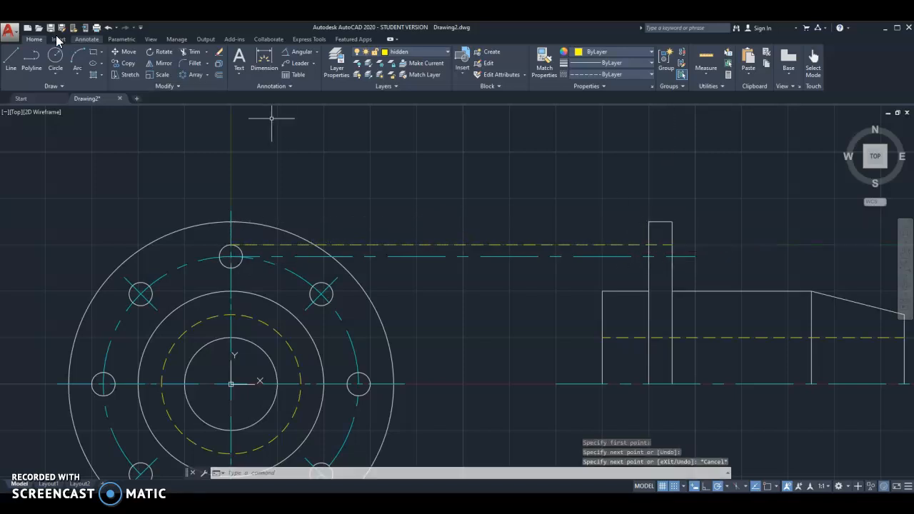
click(11, 61)
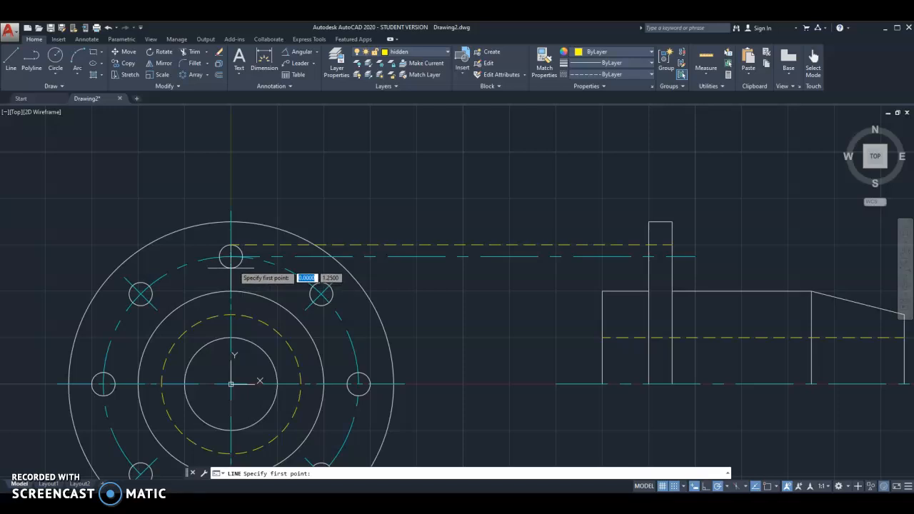
click(255, 268)
key(Escape)
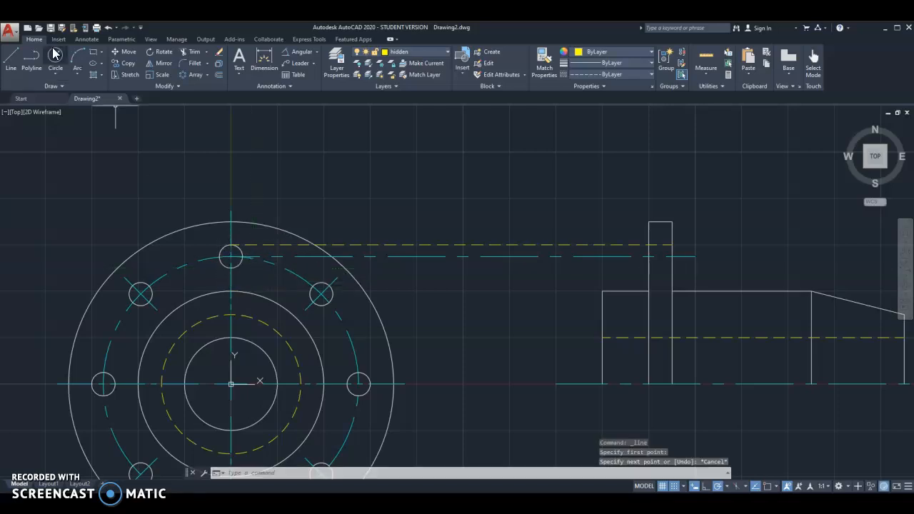
- Draw a horizontal hidden line from the bottom of the uppermost bolt hole to the flange's right edge
click(10, 60)
click(231, 268)
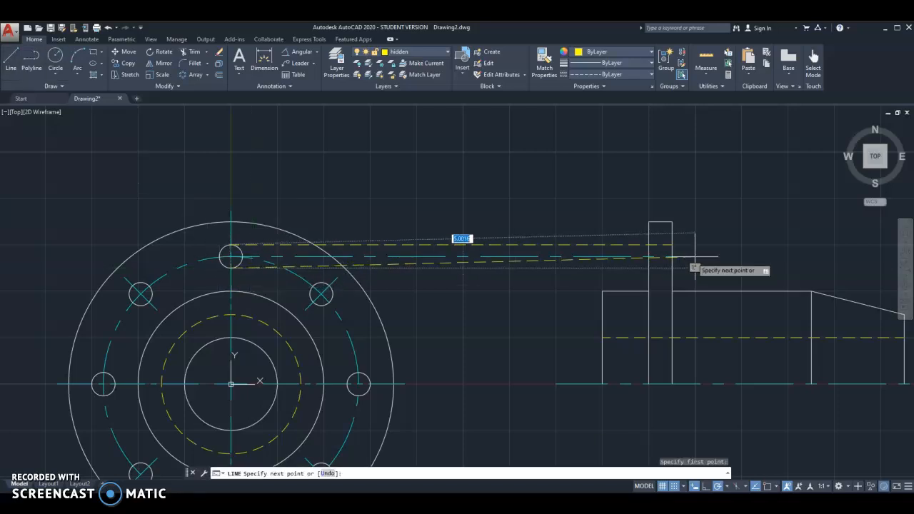
click(671, 268)
key(Escape)
key(Escape)
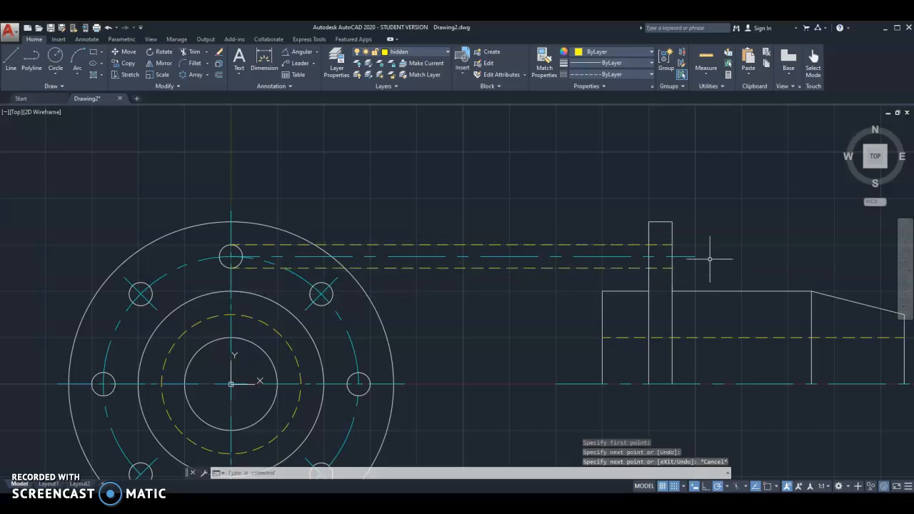
- Shorten the lower hidden bolt-hole line so its left end lies on the flange's left edge
click(510, 278)
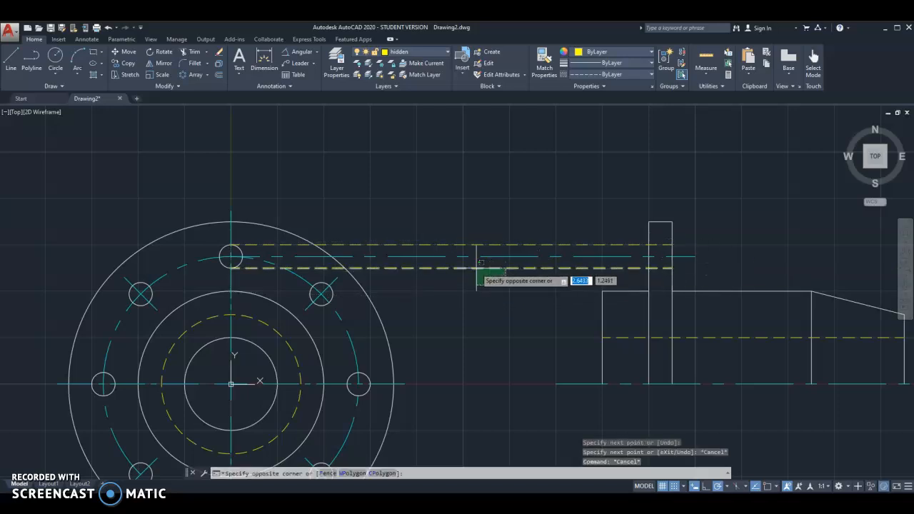
click(440, 242)
click(230, 268)
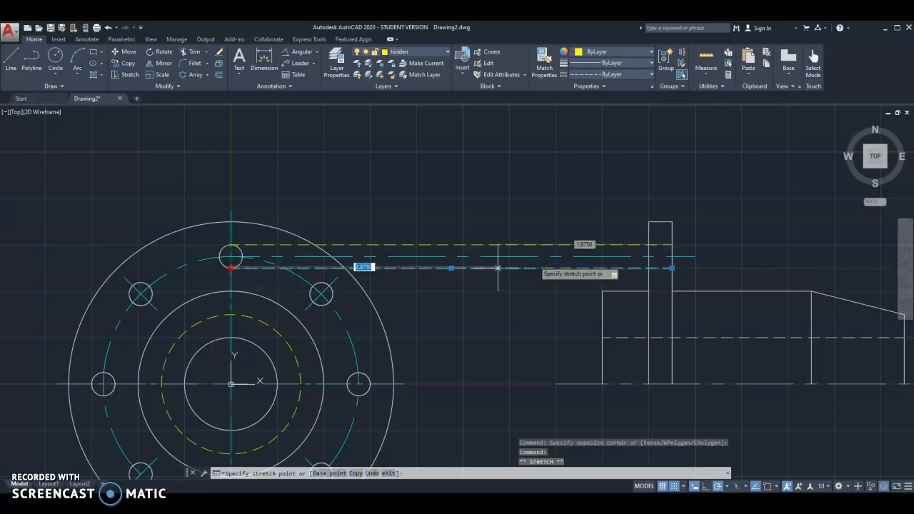
click(648, 268)
key(Escape)
key(Escape)
- Shorten the upper hidden bolt-hole line so its left end lies on the flange's left edge
click(548, 244)
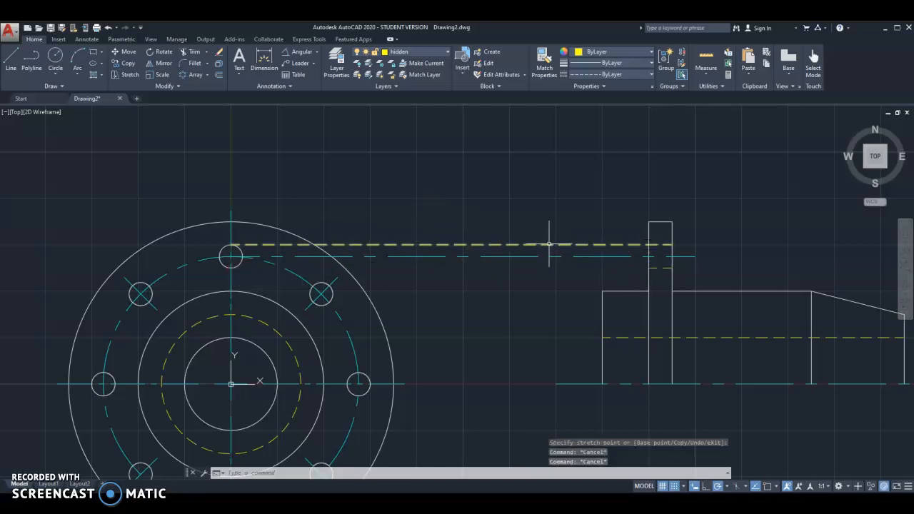
click(231, 245)
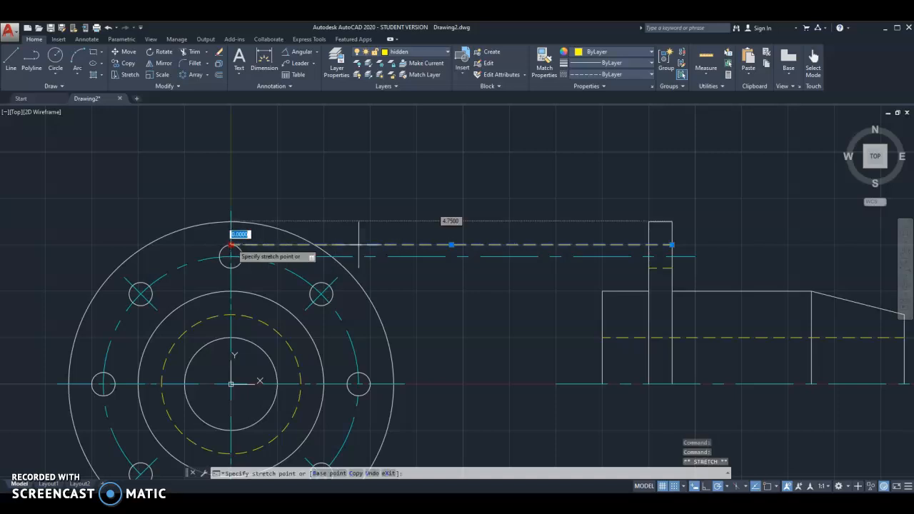
click(648, 244)
key(Escape)
key(Escape)
- Stretch both ends of the upper hidden bolt-hole line outward past the flange's left and right edges
scroll(665, 259, up, 6)
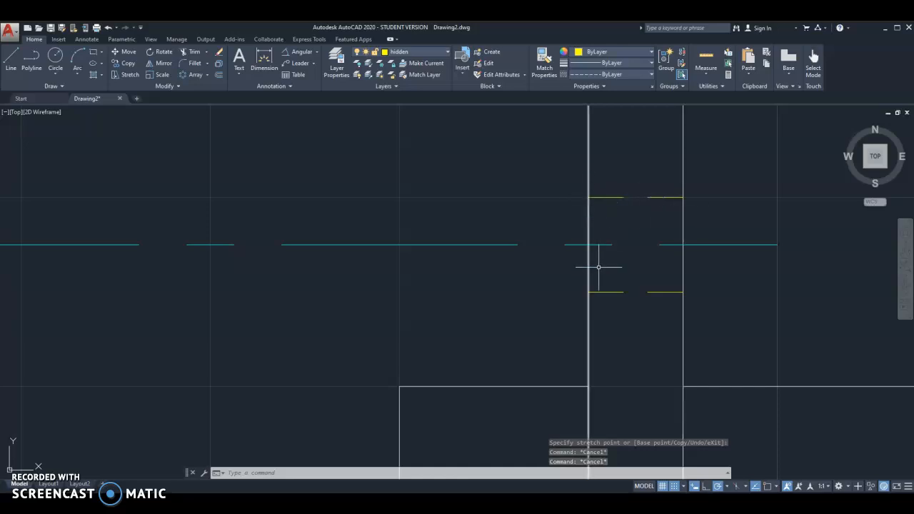
click(629, 213)
click(596, 182)
click(588, 197)
click(540, 197)
click(683, 197)
click(683, 197)
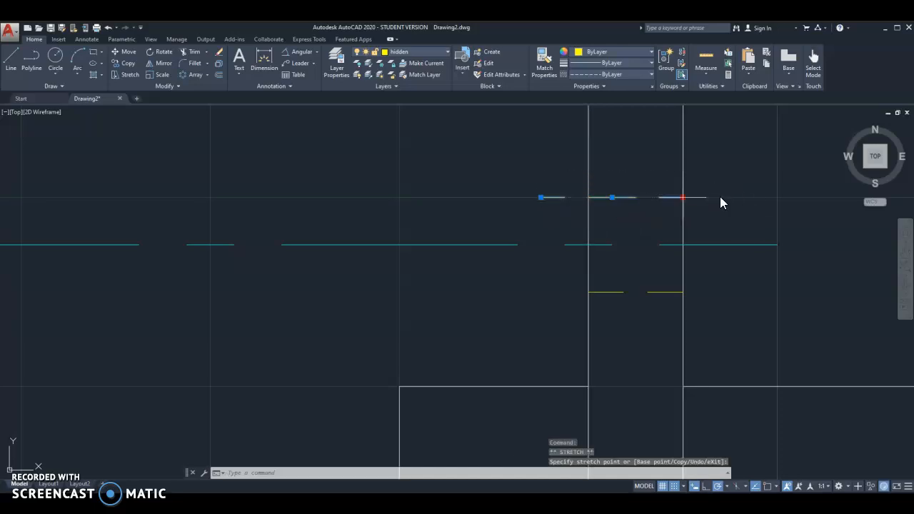
click(730, 197)
key(Escape)
key(Escape)
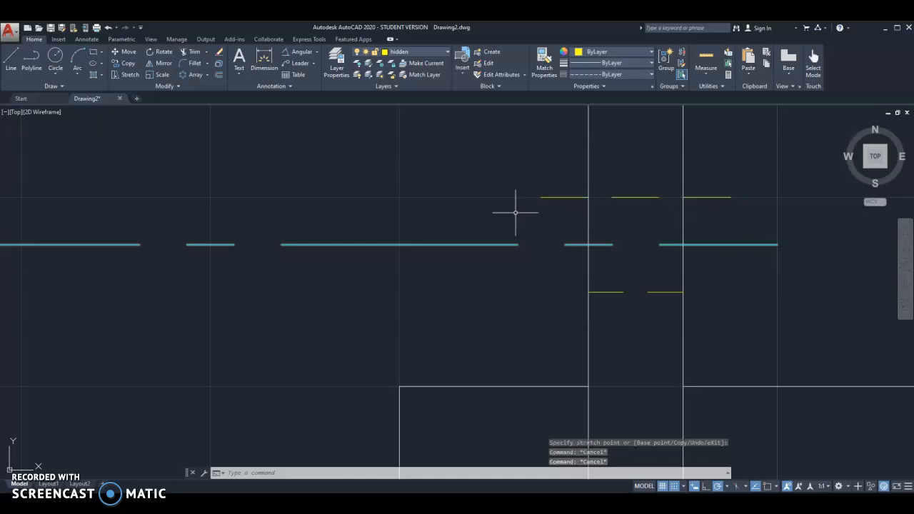
- Pull both ends of the upper hidden bolt-hole line back onto the flange's left and right edges
scroll(735, 233, down, 2)
scroll(723, 234, up, 2)
click(749, 213)
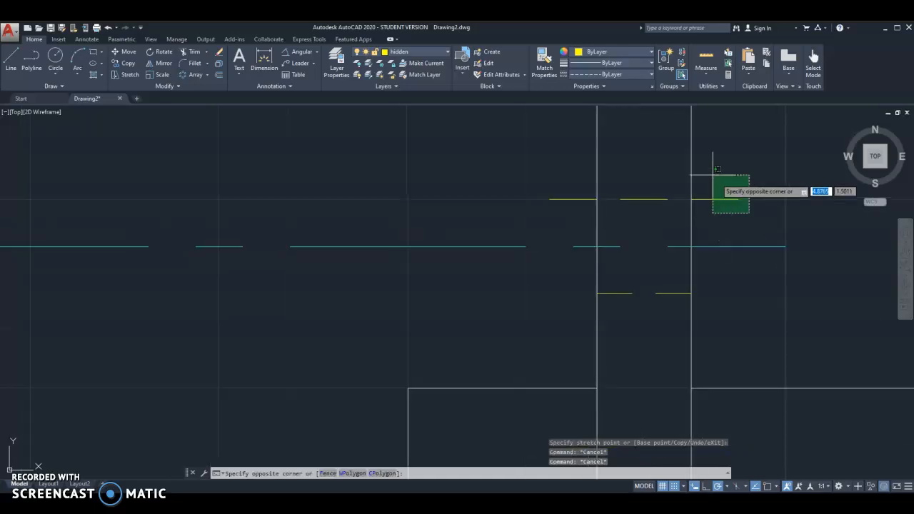
click(712, 176)
click(738, 199)
click(691, 199)
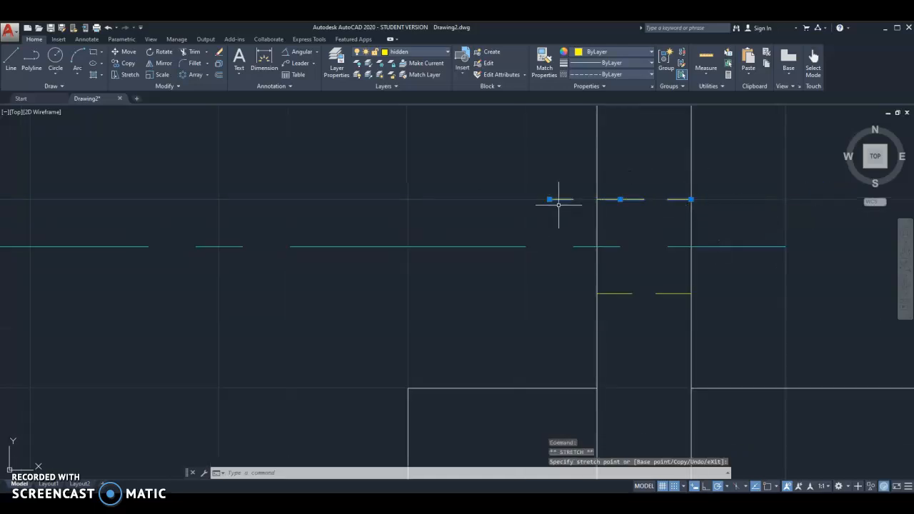
key(Escape)
key(Escape)
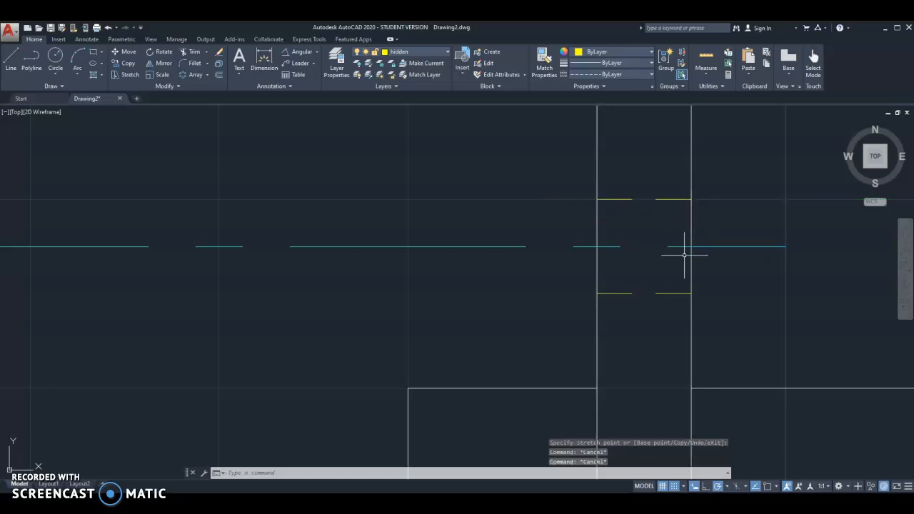
- Shorten the bolt-hole center line so its left end sits just outside the flange's left edge
middle_drag(682, 249, 689, 286)
scroll(649, 288, down, 2)
scroll(518, 302, down, 2)
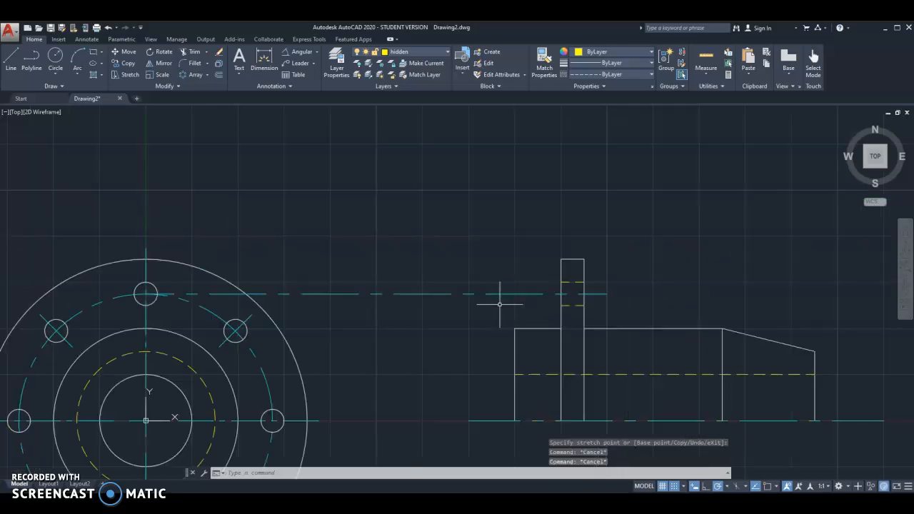
click(499, 304)
click(420, 273)
click(145, 294)
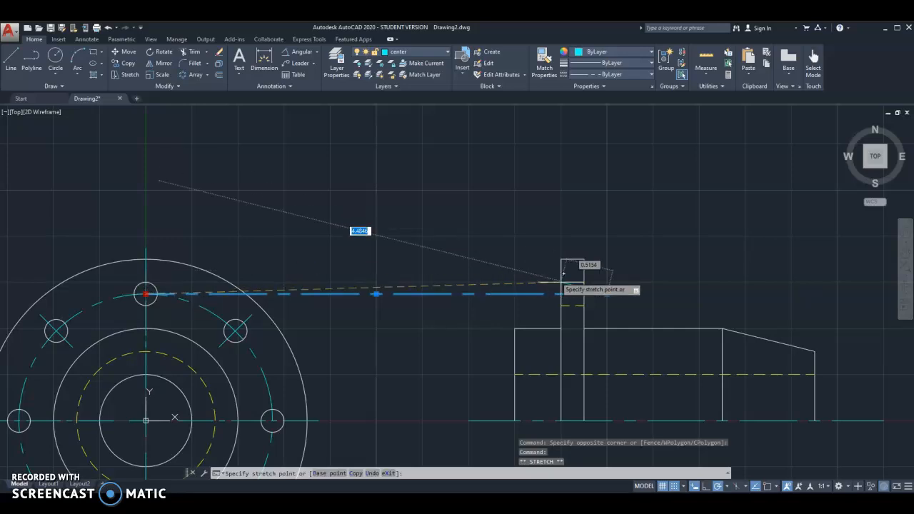
scroll(575, 292, up, 4)
click(480, 292)
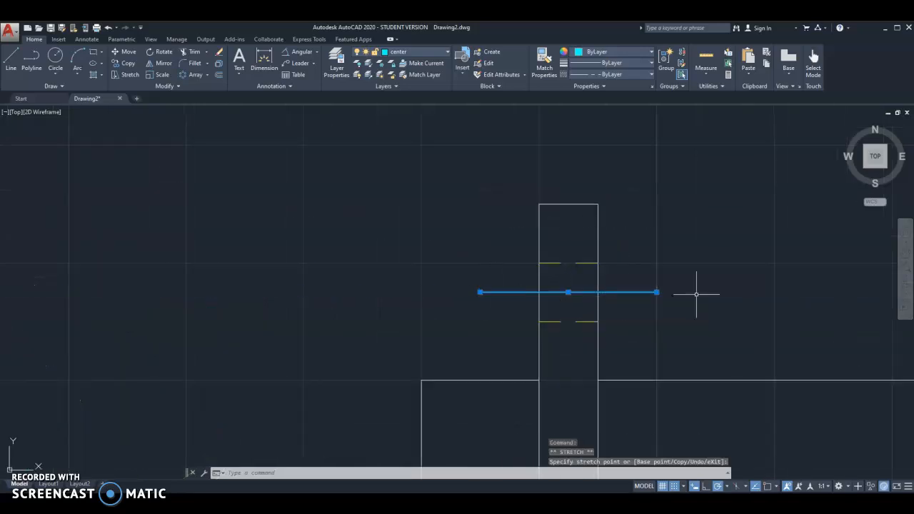
key(Escape)
key(Escape)
key(Escape)
- Mirror the side view's upper half, including its hidden and hole center lines, about the horizontal center line, keeping the source objects
scroll(512, 300, up, 4)
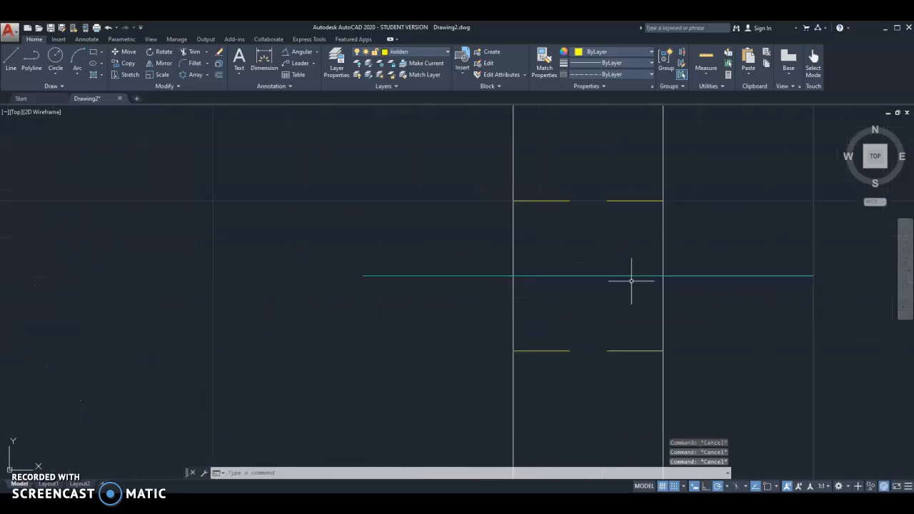
scroll(797, 279, down, 8)
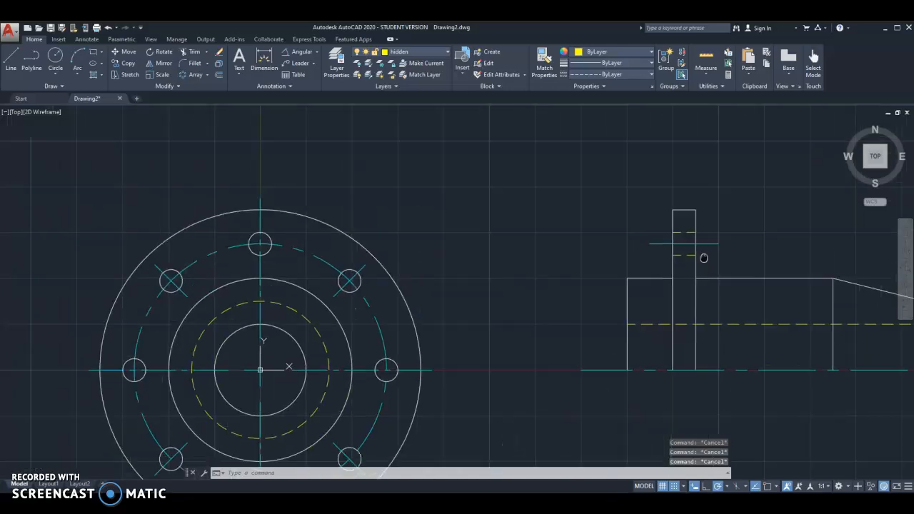
scroll(697, 242, down, 3)
mouse_move(697, 242)
middle_down()
mouse_move(579, 214)
mouse_move(567, 243)
middle_up()
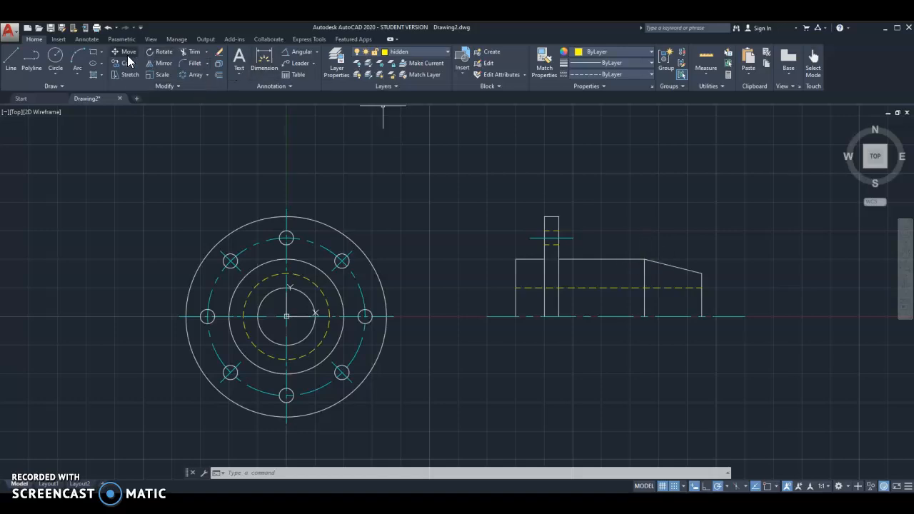
click(157, 63)
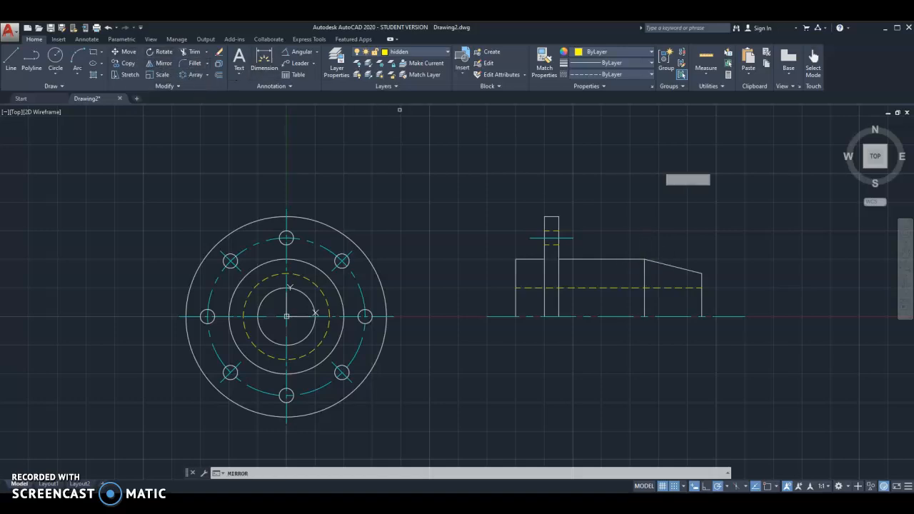
click(737, 304)
click(478, 184)
key(Return)
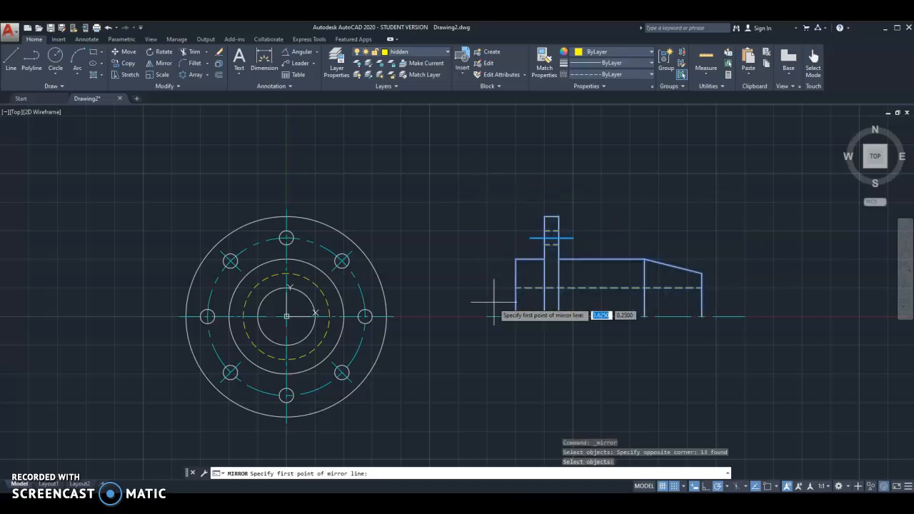
click(486, 316)
click(736, 316)
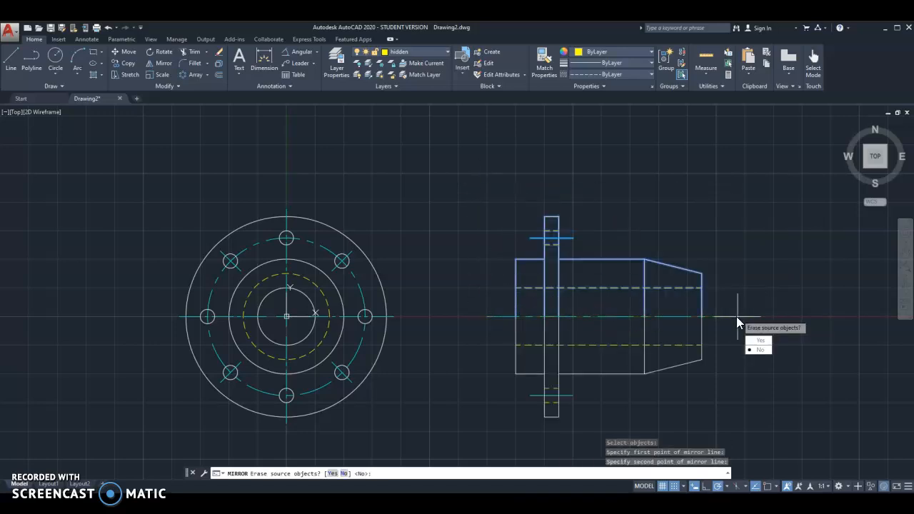
key(Return)
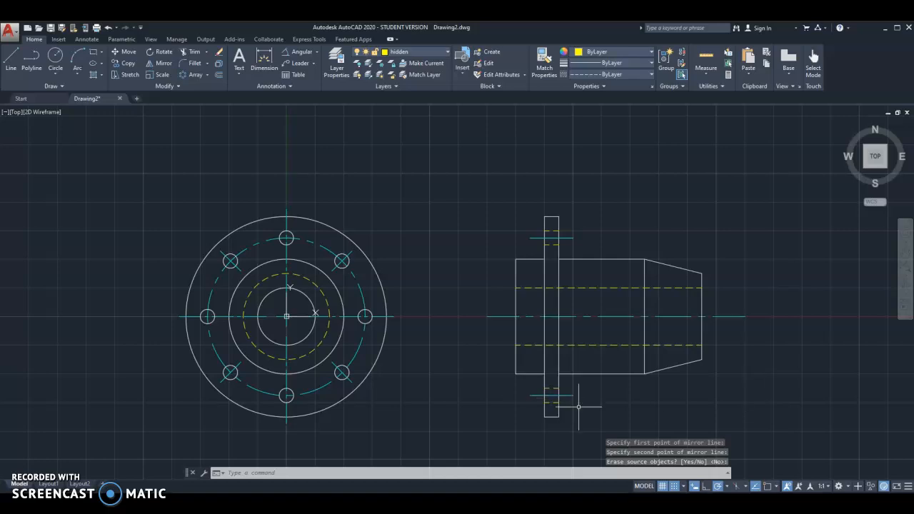
- Copy the lower bolt hole's two hidden lines and center line up the flange onto the side view's main center line
middle_drag(626, 398, 571, 381)
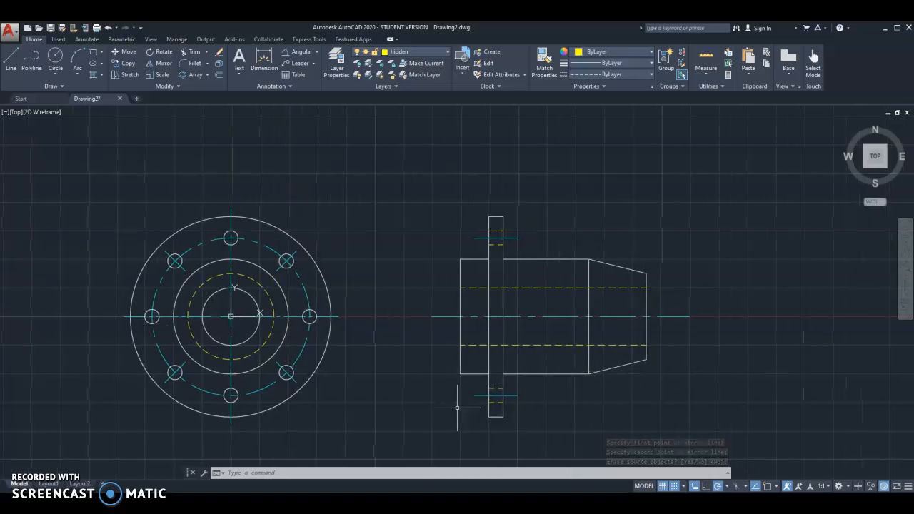
scroll(497, 382, up, 2)
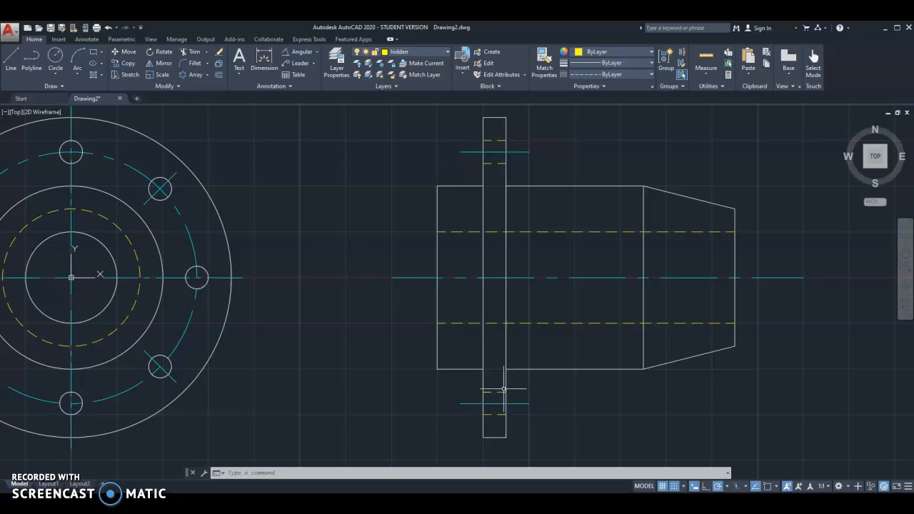
click(125, 64)
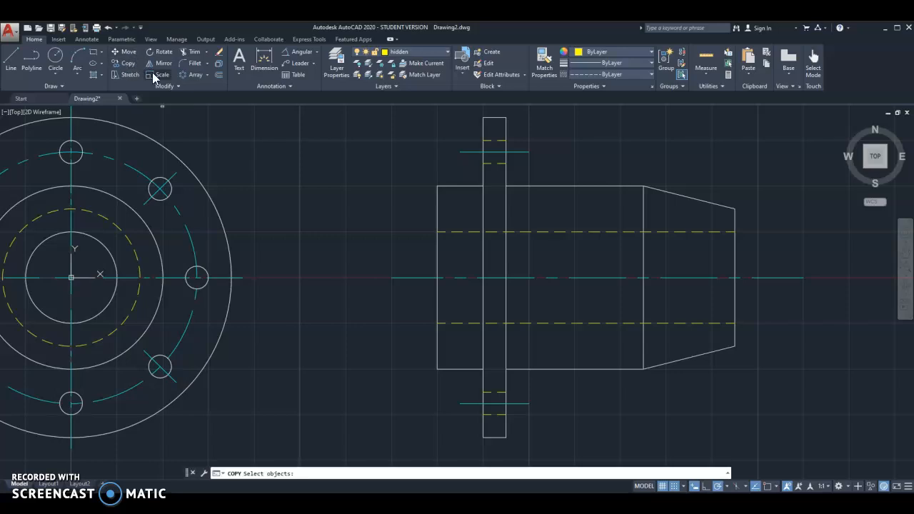
click(443, 380)
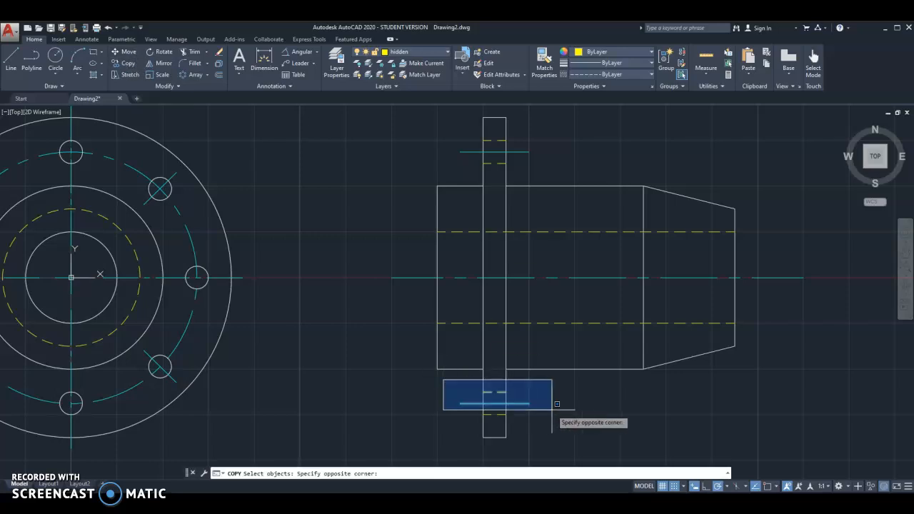
click(546, 422)
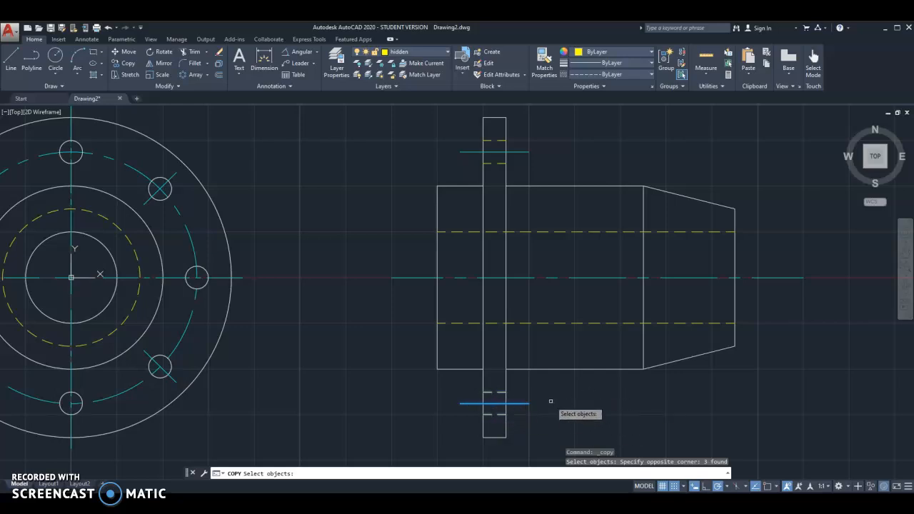
key(Return)
click(487, 397)
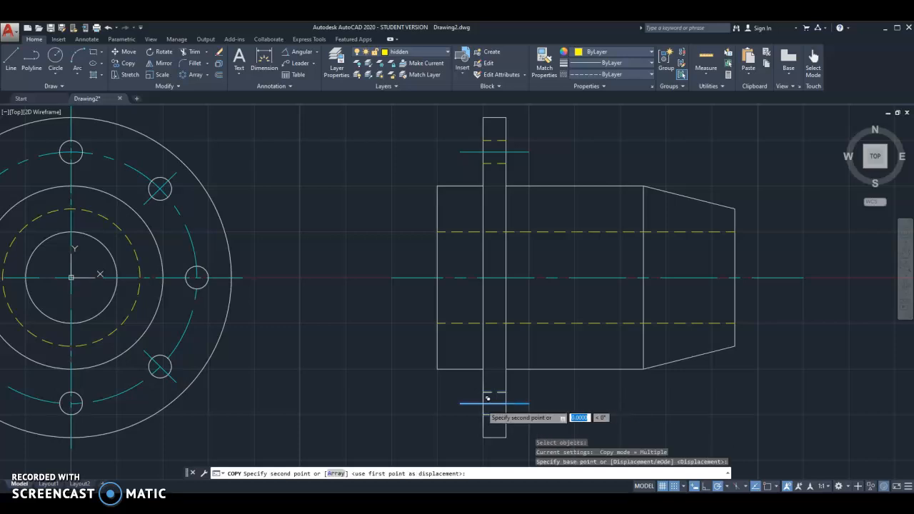
click(488, 271)
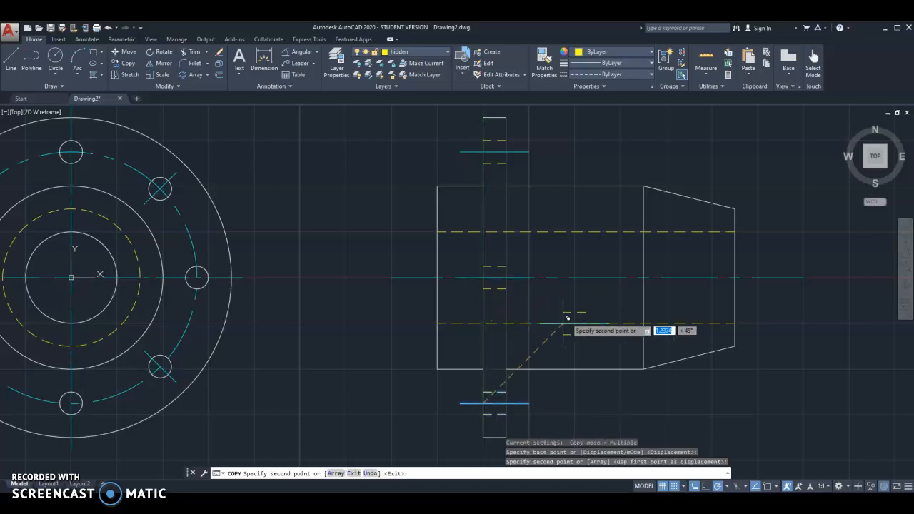
- Erase the short copied center line that overlaps the side view's main center line at the flange
key(Escape)
click(454, 271)
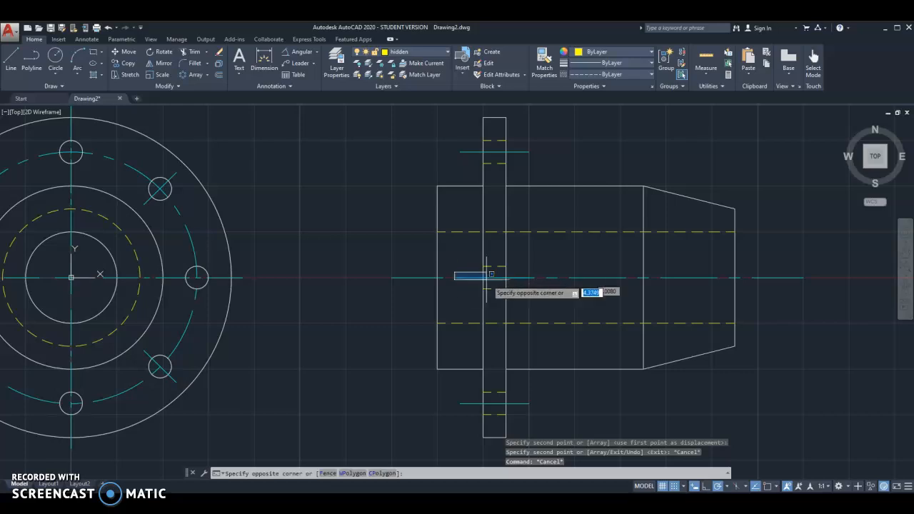
click(540, 281)
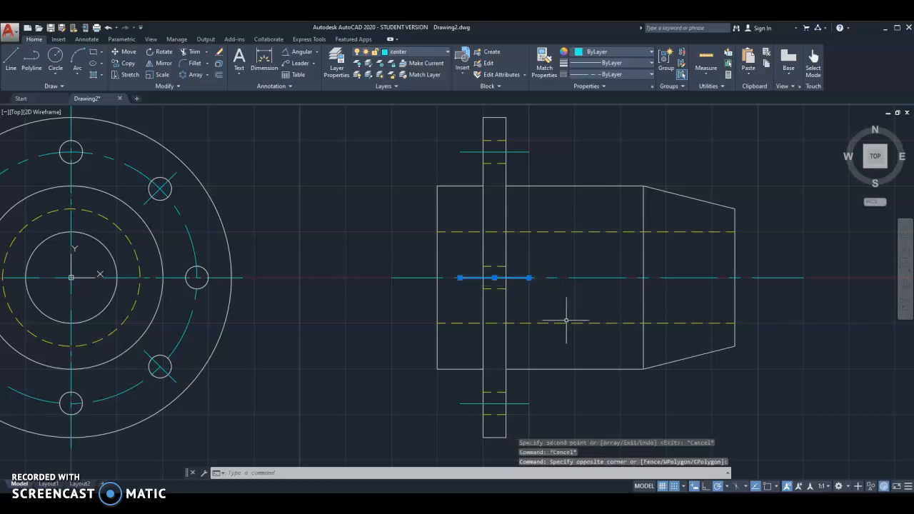
key(Delete)
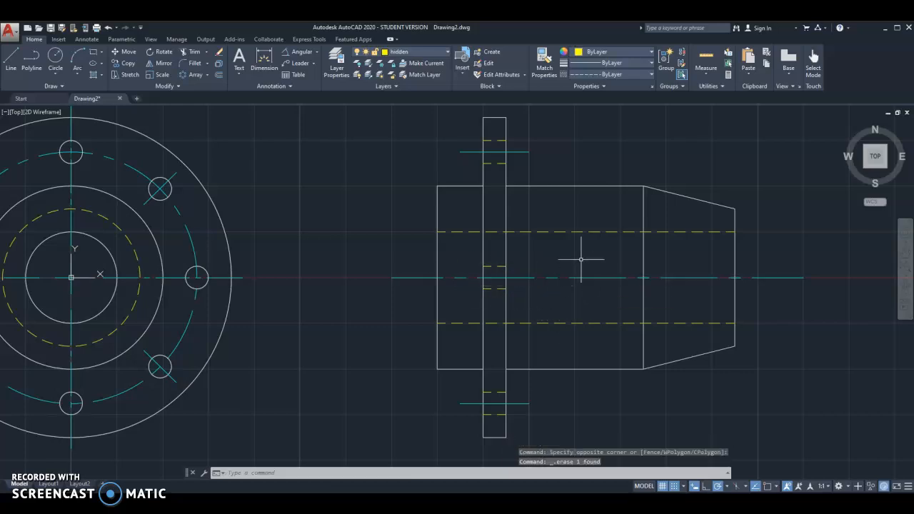
- Shorten the right end of the side view's main center line so it overhangs the tapered end as far as the left end overhangs
scroll(602, 306, down, 2)
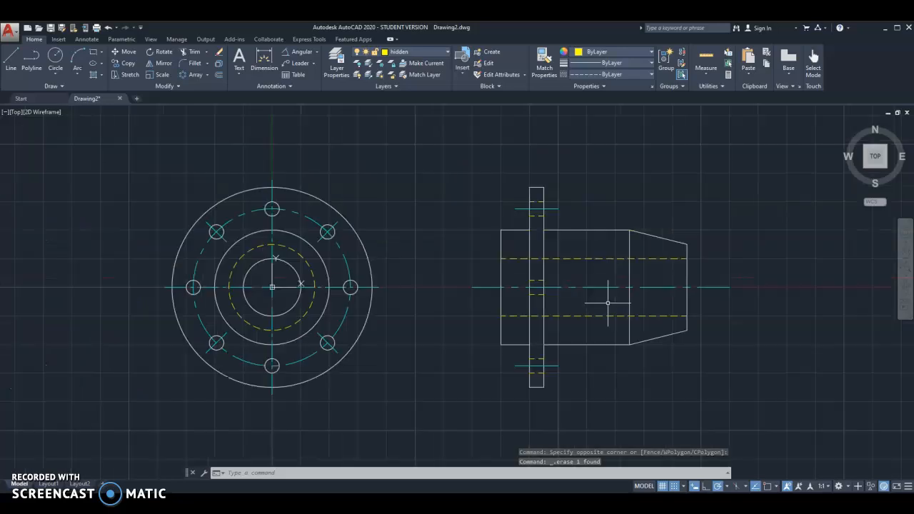
middle_drag(631, 405, 671, 401)
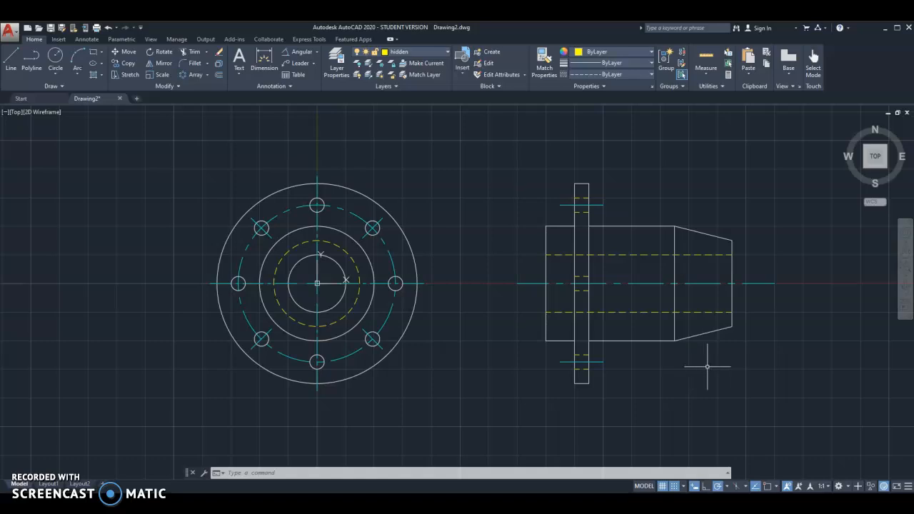
scroll(734, 313, up, 2)
click(791, 265)
click(797, 265)
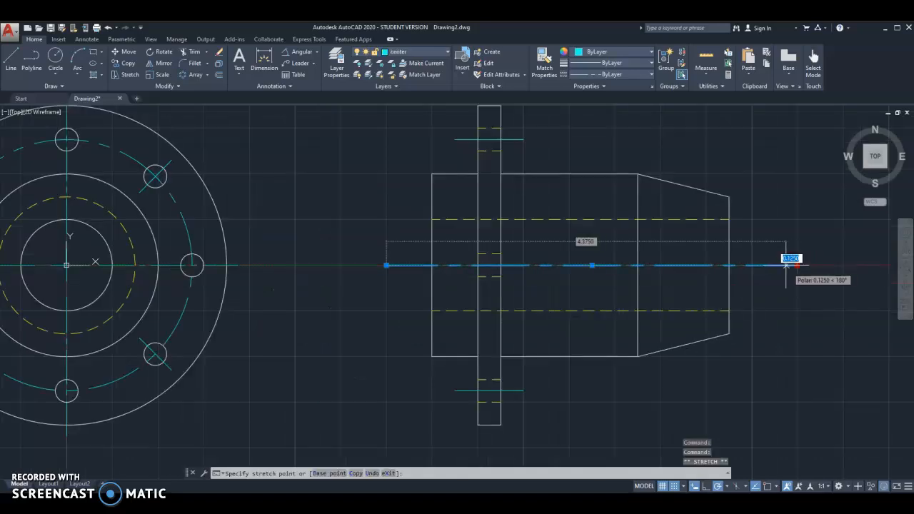
click(774, 265)
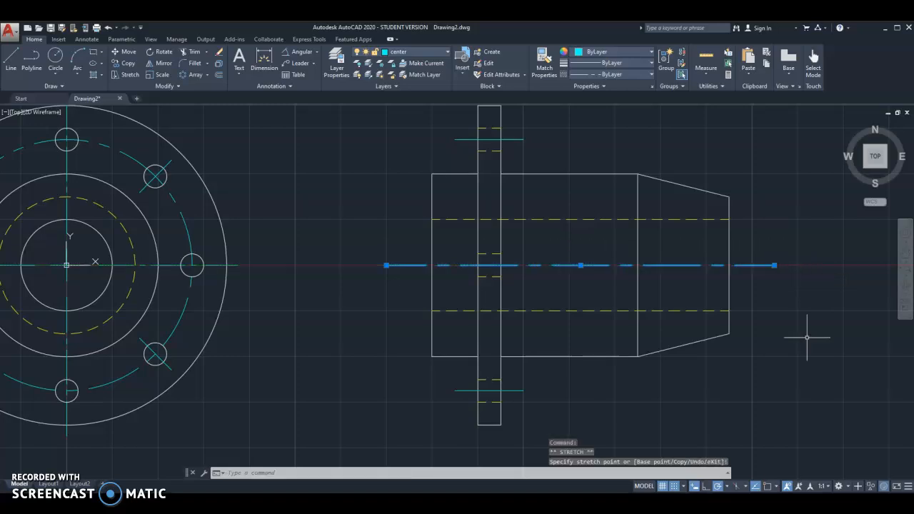
key(Escape)
key(Escape)
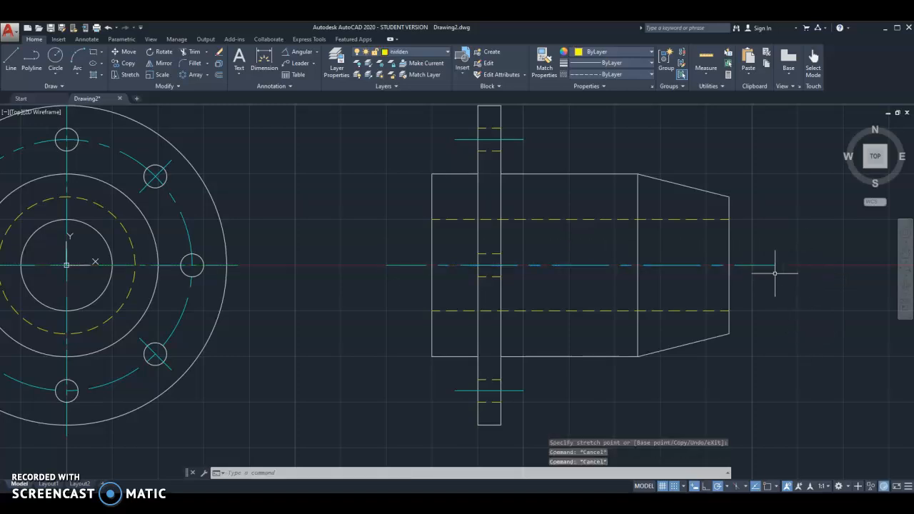
scroll(570, 318, down, 1)
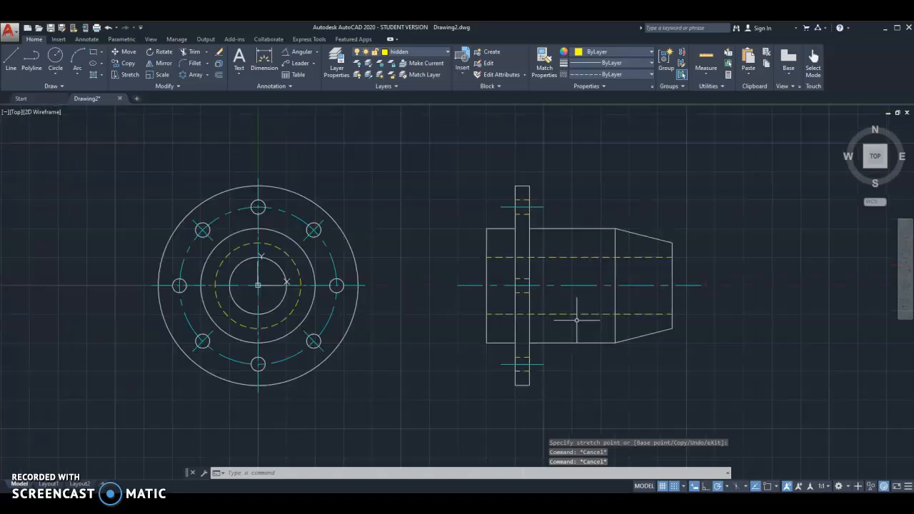
middle_drag(666, 398, 715, 400)
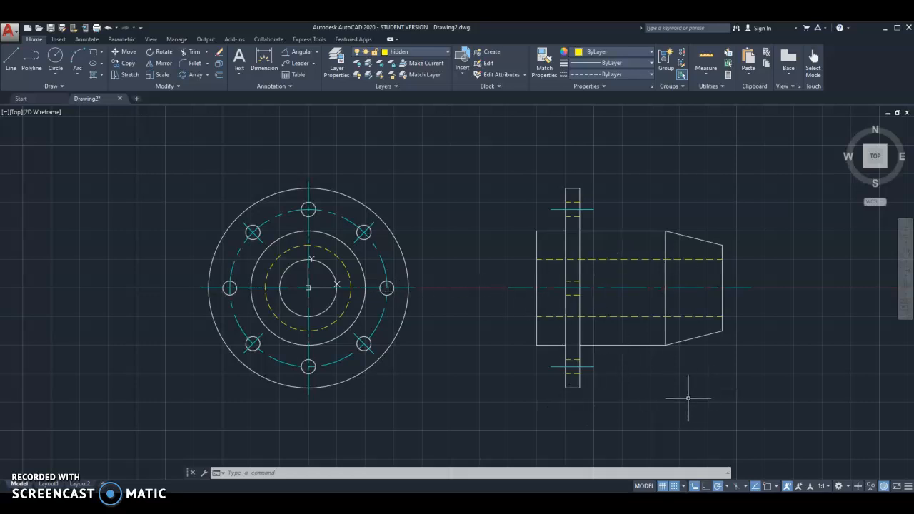
middle_drag(663, 393, 682, 397)
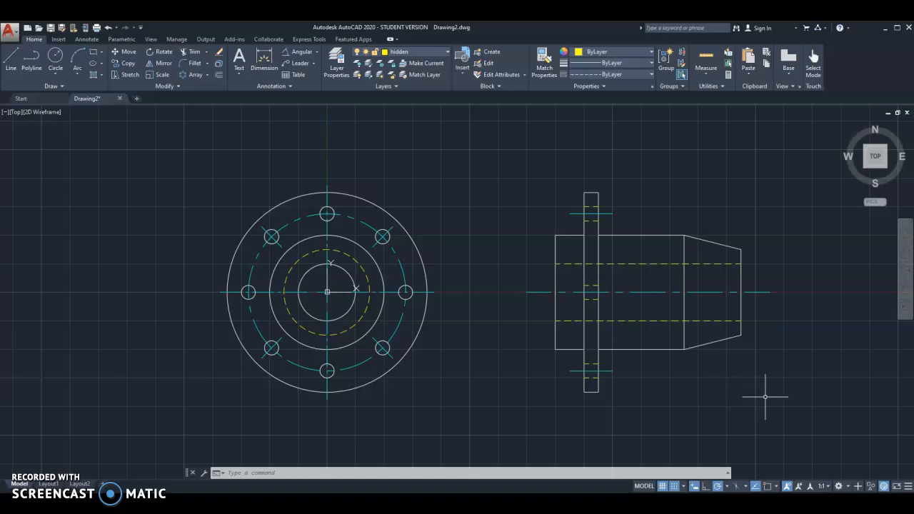
middle_drag(764, 396, 730, 410)
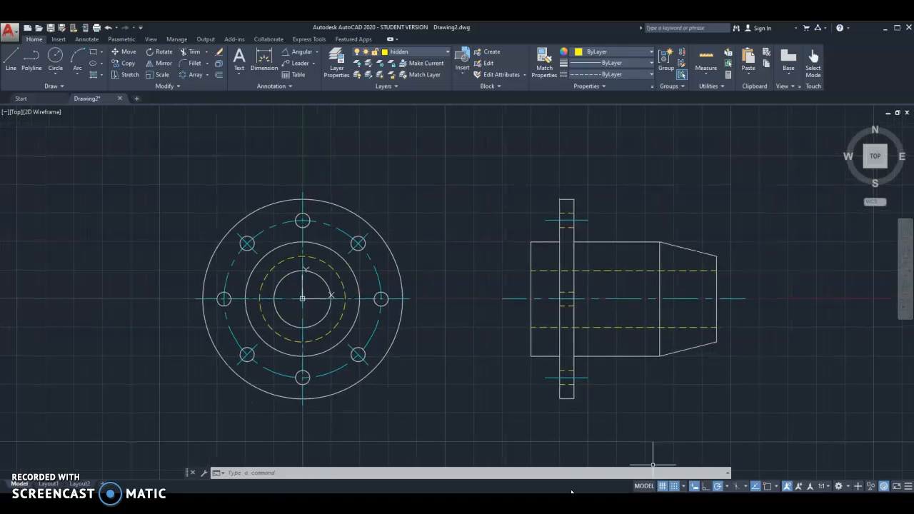